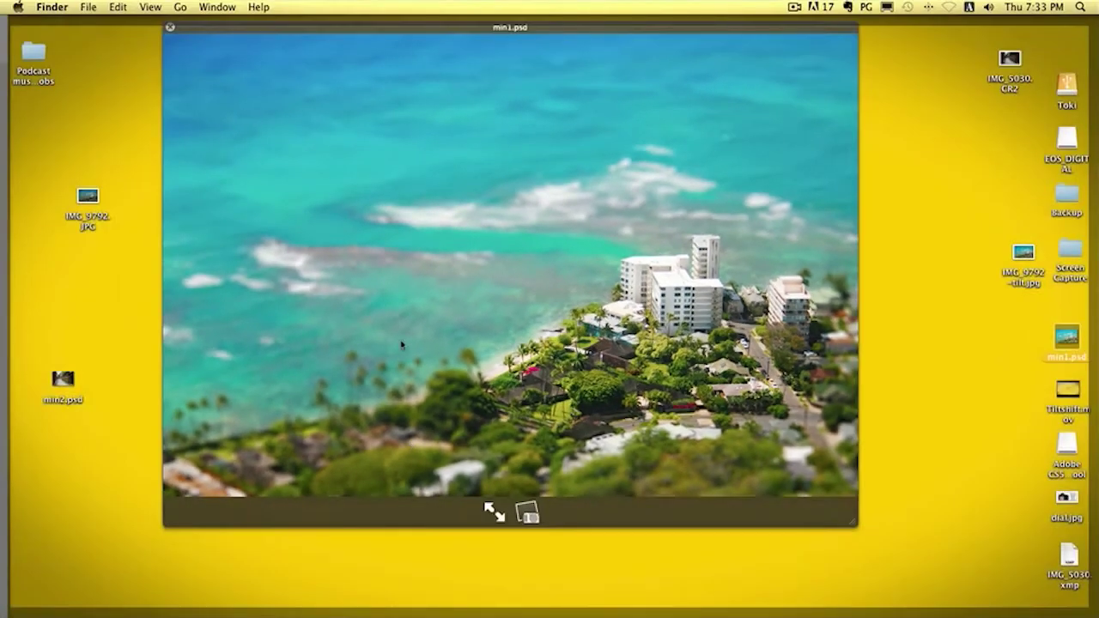
- Close the min1.psd preview and switch to the unedited coastal photo in Photoshop, with the brush size at 100 px
{"action": "key", "text": "space"}
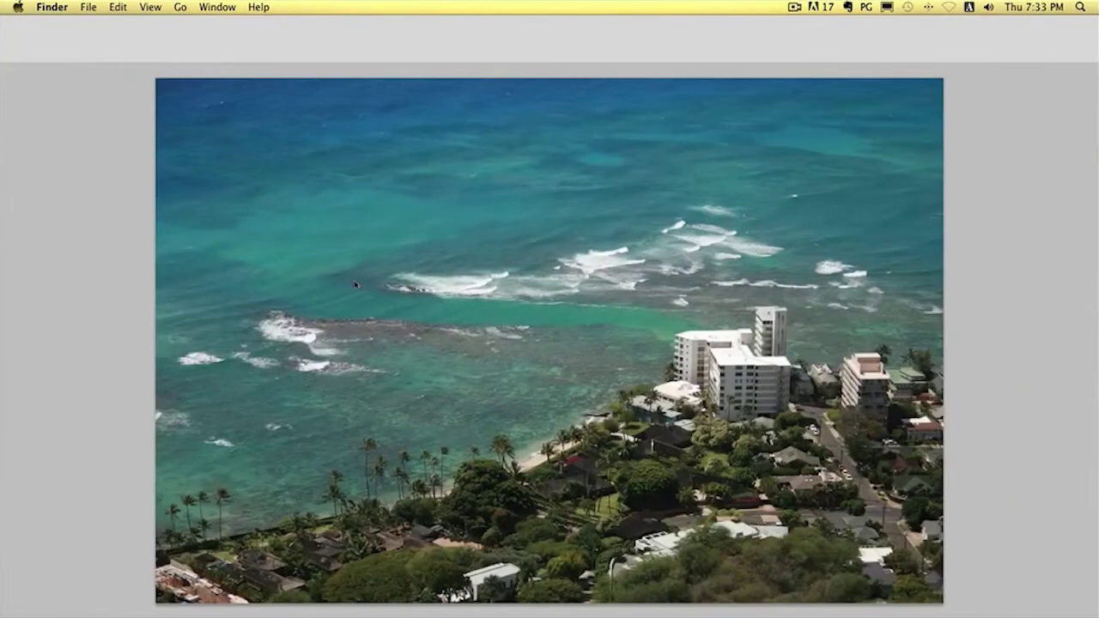
{"action": "left_click", "coordinate": [115, 241]}
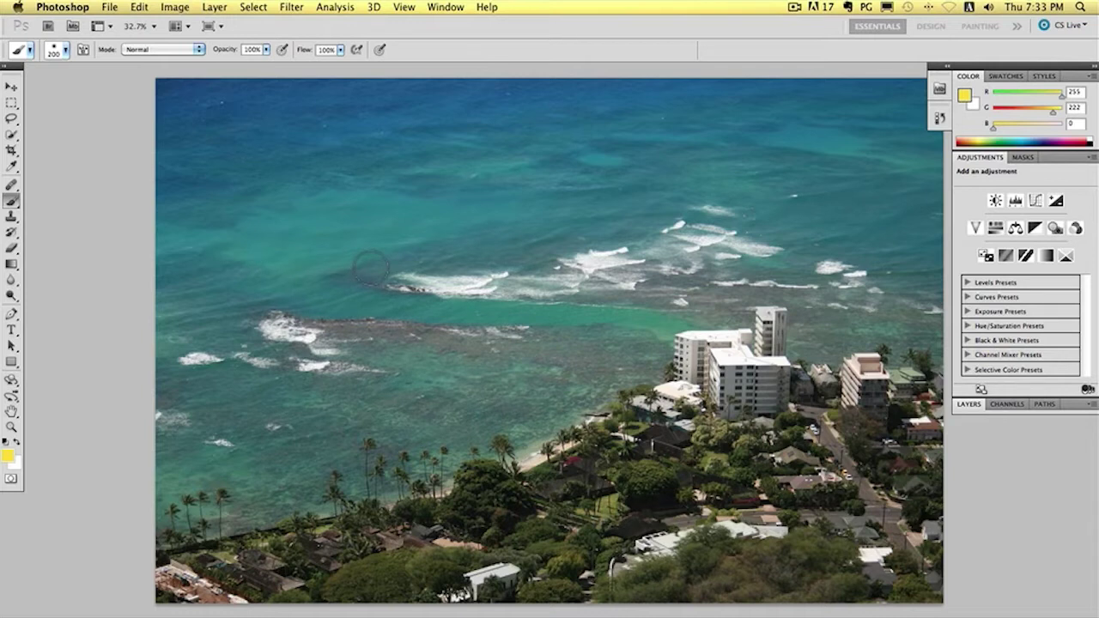
{"action": "key", "text": "bracketleft"}
- Sharpen the photo with Unsharp Mask at an amount of about 50%, radius 1.0 pixels and threshold 0
{"action": "left_click", "coordinate": [291, 7]}
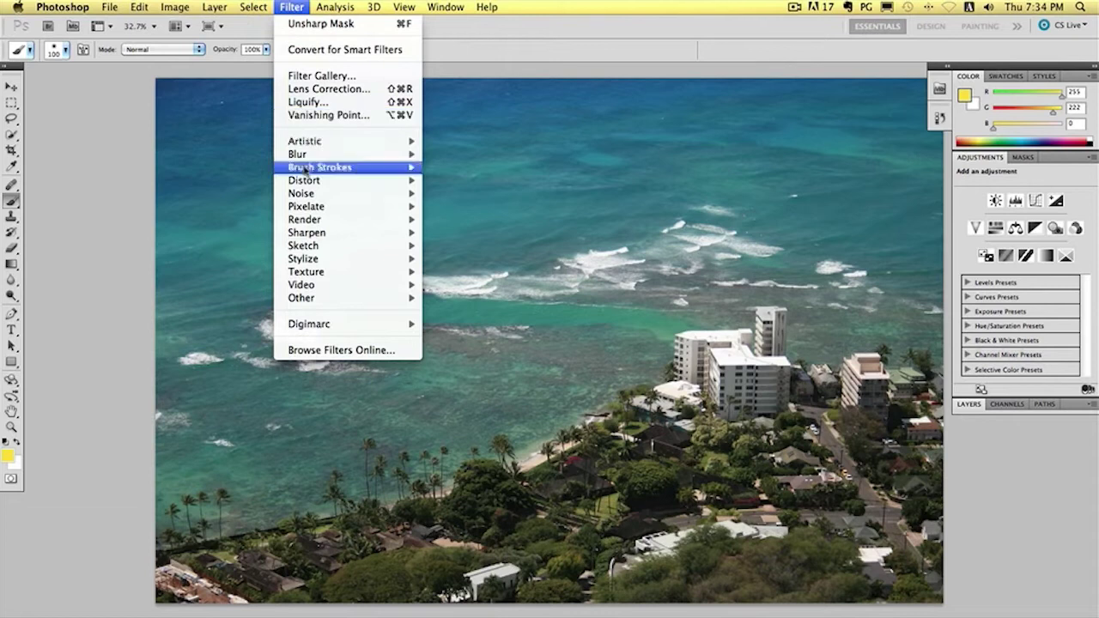
{"action": "mouse_move", "coordinate": [311, 223]}
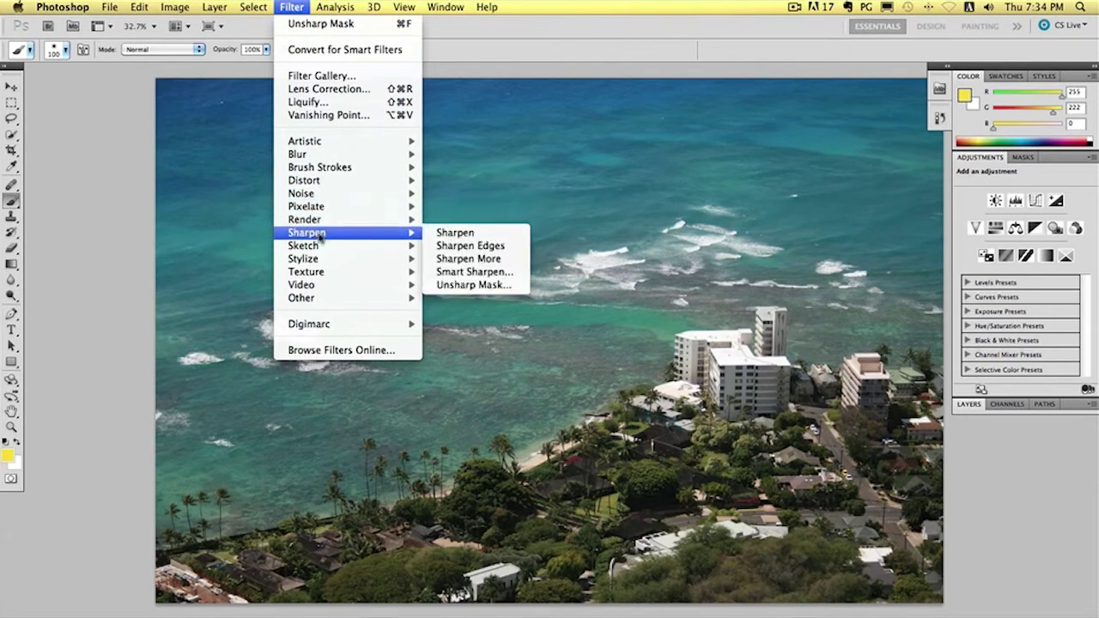
{"action": "left_click", "coordinate": [494, 288]}
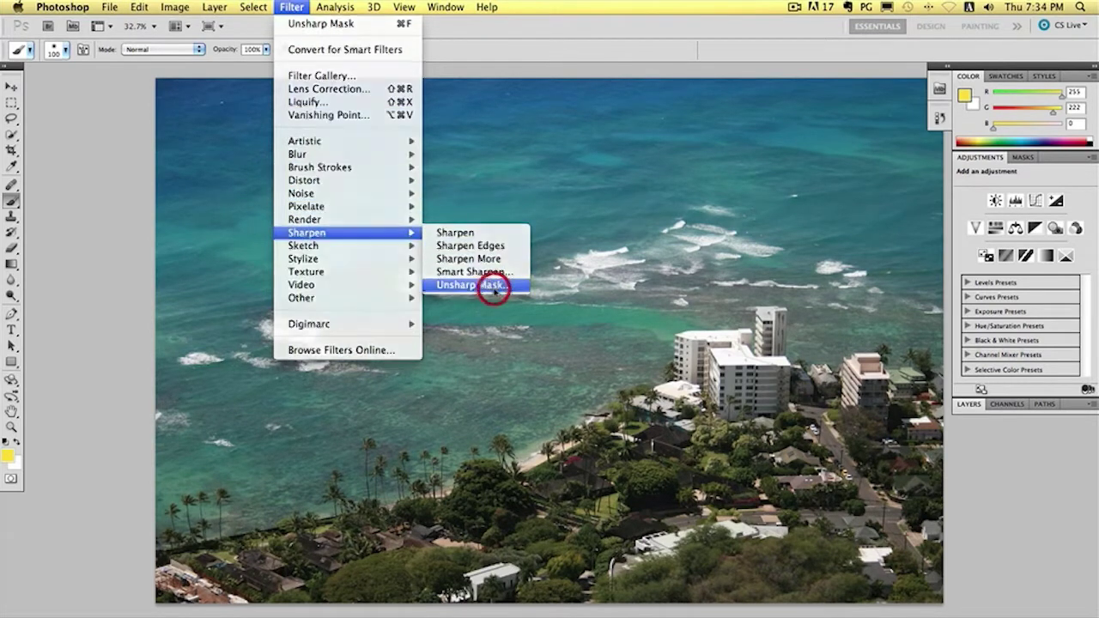
{"action": "left_click_drag", "start_coordinate": [530, 147], "coordinate": [232, 114]}
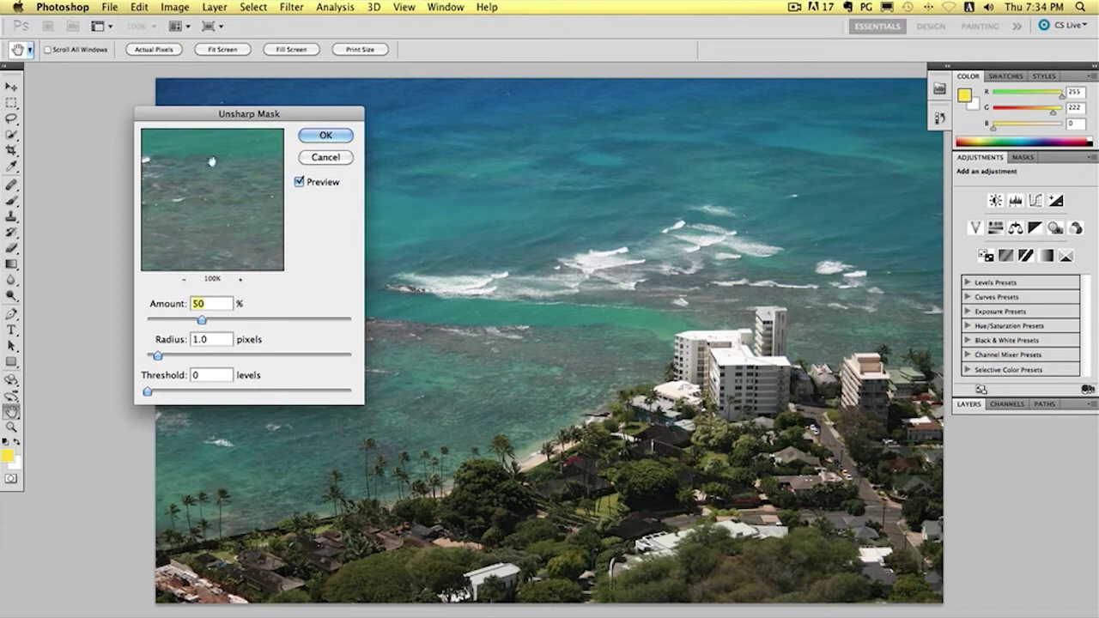
{"action": "left_click_drag", "start_coordinate": [203, 114], "coordinate": [253, 104]}
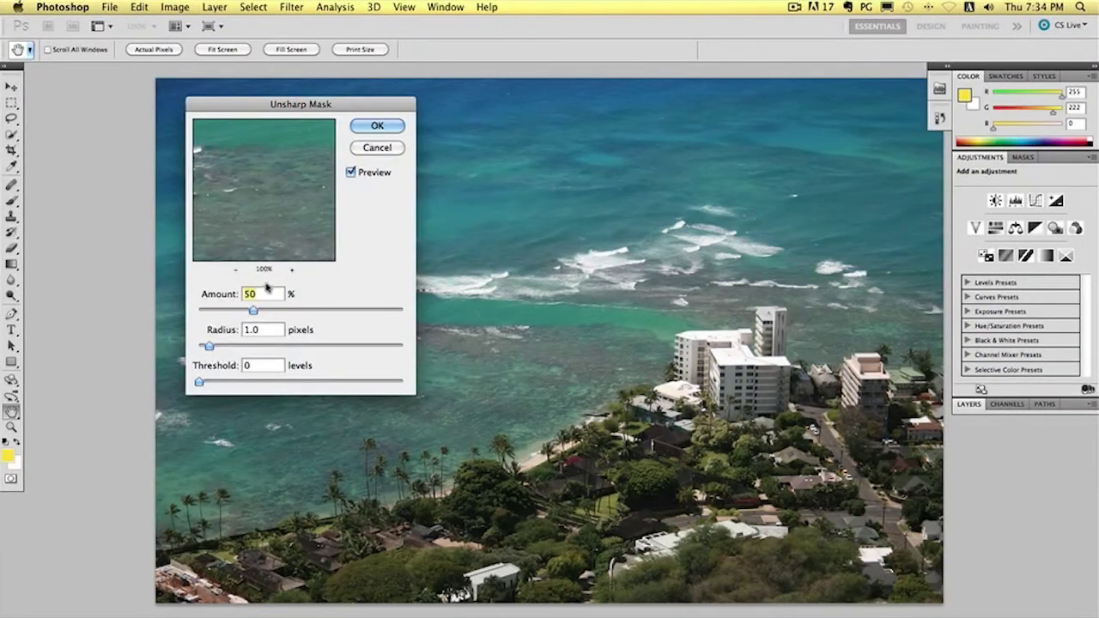
{"action": "mouse_move", "coordinate": [252, 313]}
{"action": "left_mouse_down"}
{"action": "mouse_move", "coordinate": [278, 313]}
{"action": "mouse_move", "coordinate": [253, 311]}
{"action": "left_mouse_up"}
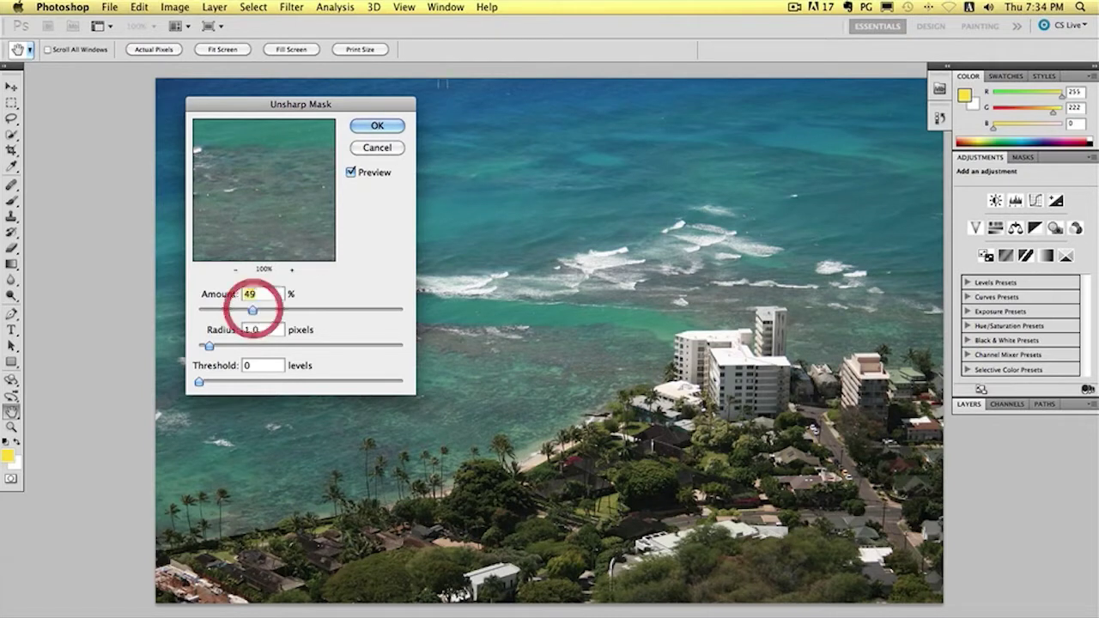
{"action": "left_click", "coordinate": [377, 126]}
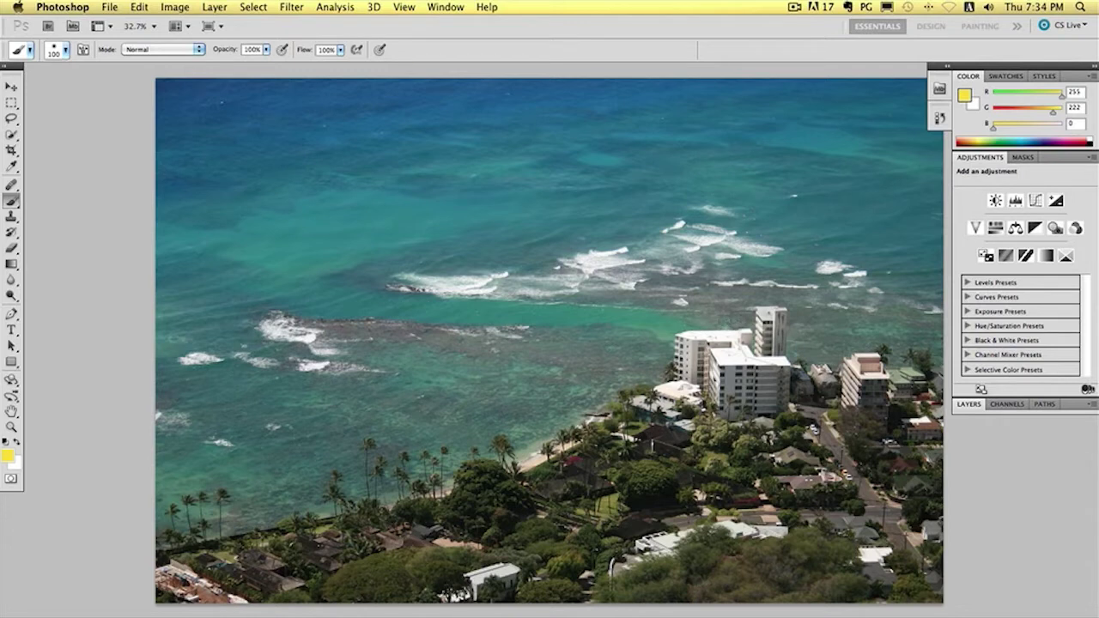
- Brush trial yellow strokes around the buildings and across the photo outside Quick Mask mode, and undo them
{"action": "mouse_move", "coordinate": [739, 321]}
{"action": "left_mouse_down"}
{"action": "mouse_move", "coordinate": [660, 323]}
{"action": "mouse_move", "coordinate": [587, 389]}
{"action": "mouse_move", "coordinate": [506, 421]}
{"action": "mouse_move", "coordinate": [475, 454]}
{"action": "mouse_move", "coordinate": [516, 522]}
{"action": "mouse_move", "coordinate": [618, 548]}
{"action": "mouse_move", "coordinate": [906, 507]}
{"action": "mouse_move", "coordinate": [904, 382]}
{"action": "mouse_move", "coordinate": [818, 337]}
{"action": "mouse_move", "coordinate": [787, 295]}
{"action": "mouse_move", "coordinate": [730, 326]}
{"action": "left_mouse_up"}
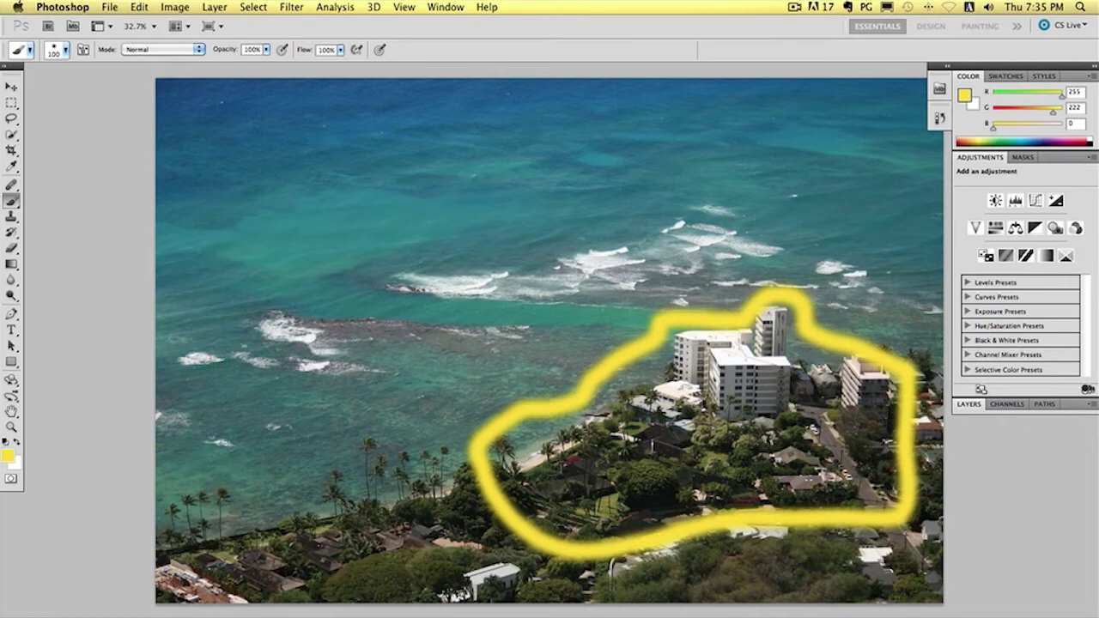
{"action": "key", "text": "super+z"}
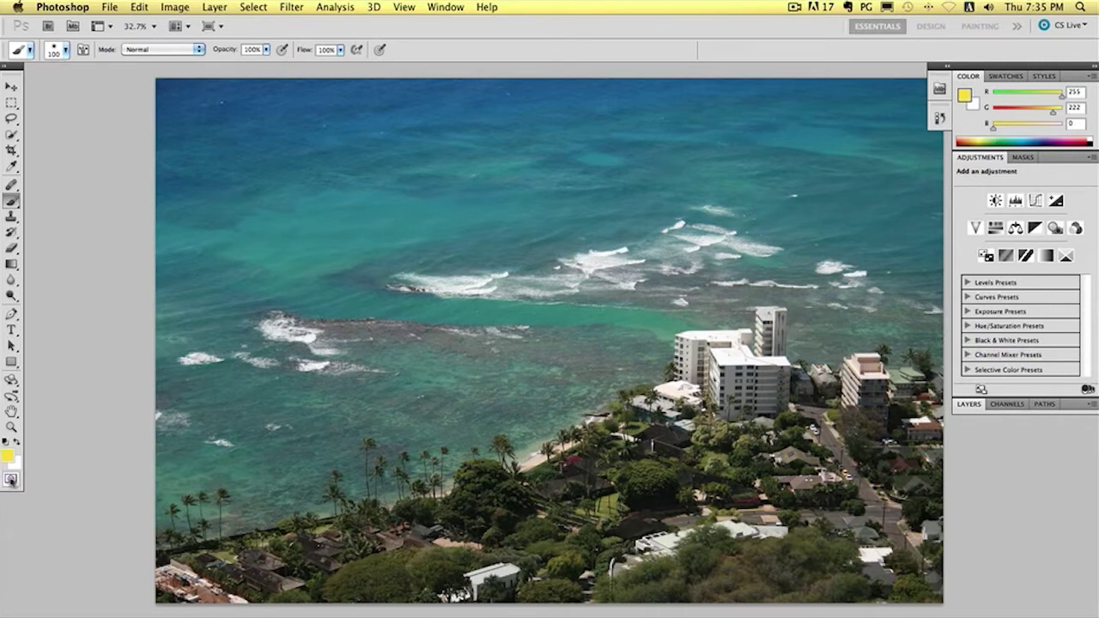
{"action": "left_click", "coordinate": [10, 481]}
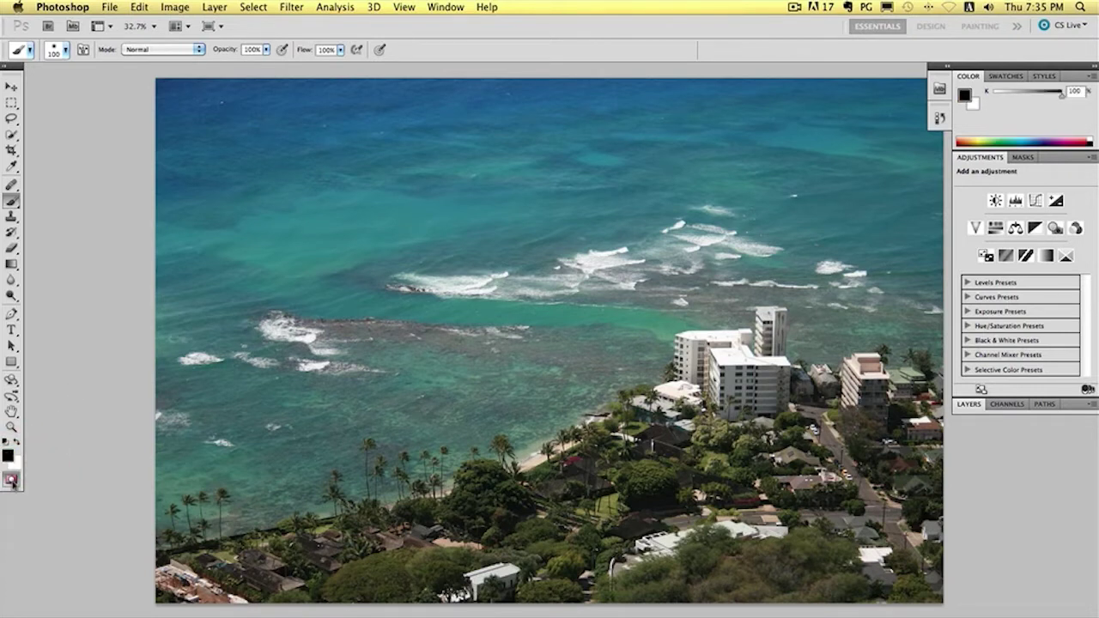
{"action": "left_click", "coordinate": [10, 481]}
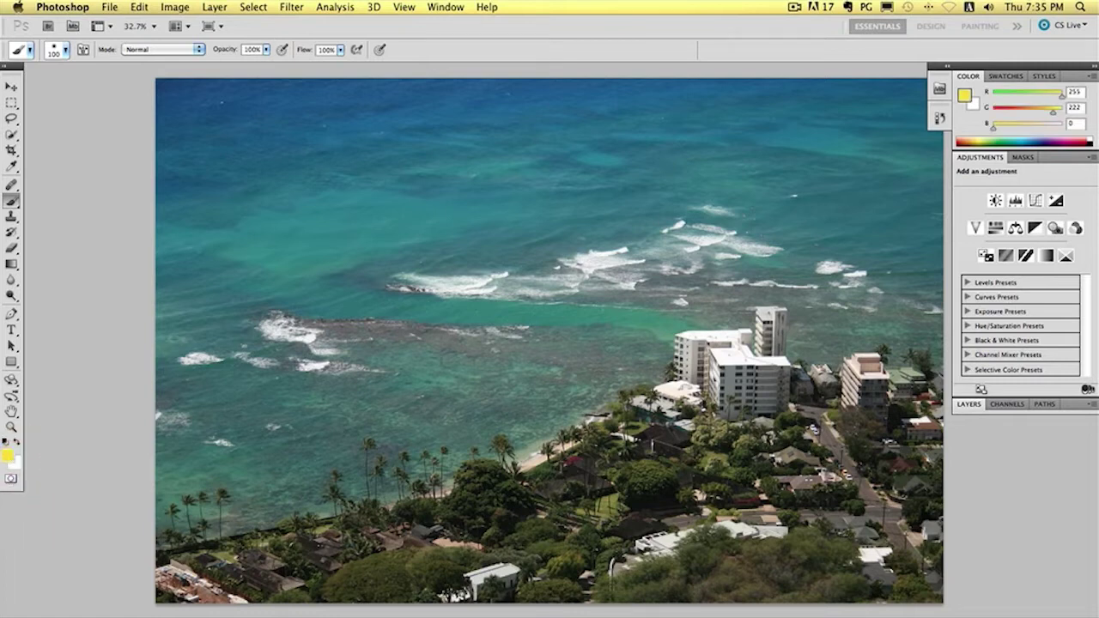
{"action": "mouse_move", "coordinate": [562, 225]}
{"action": "left_mouse_down"}
{"action": "mouse_move", "coordinate": [640, 302]}
{"action": "mouse_move", "coordinate": [712, 343]}
{"action": "mouse_move", "coordinate": [520, 245]}
{"action": "mouse_move", "coordinate": [556, 332]}
{"action": "left_mouse_up"}
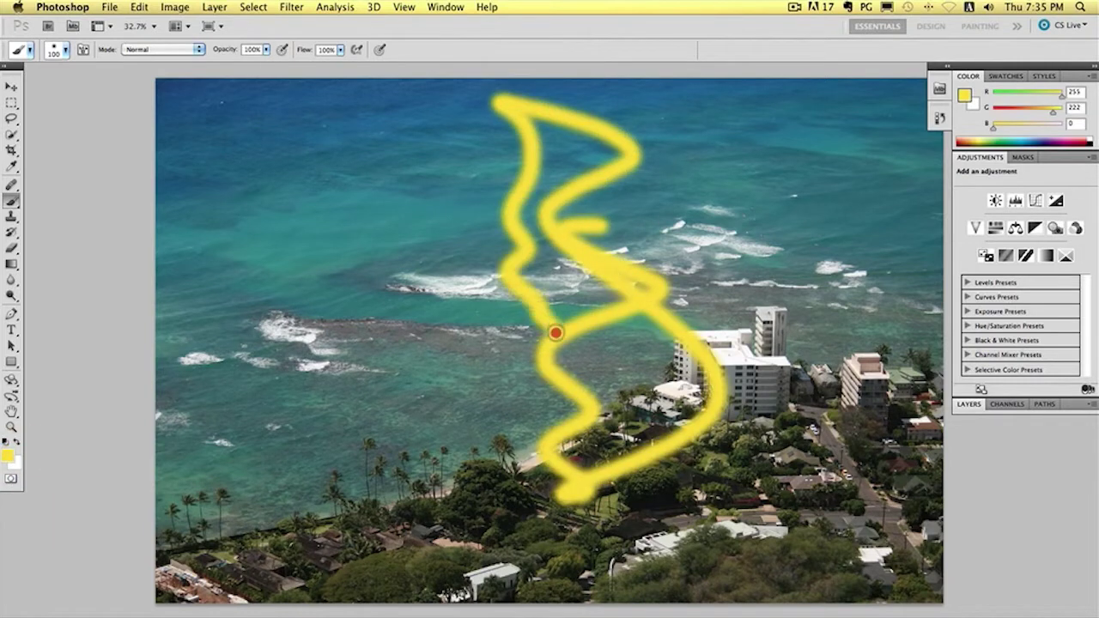
{"action": "key", "text": "super+z"}
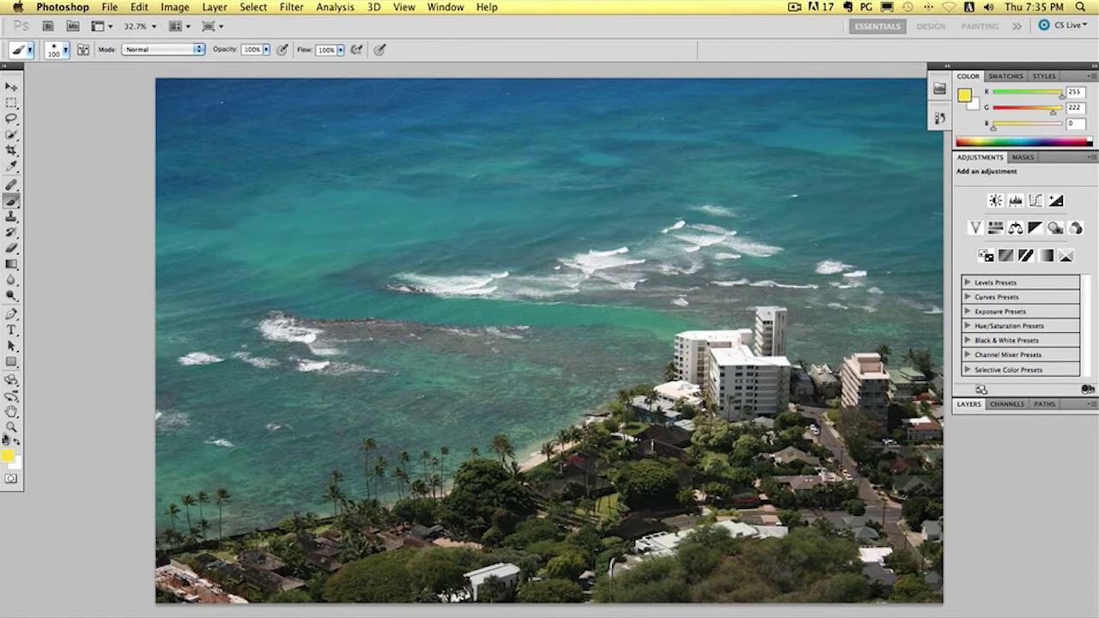
- Scribble a trial Quick Mask over the surf and buildings and convert it to a selection
{"action": "left_click", "coordinate": [11, 481]}
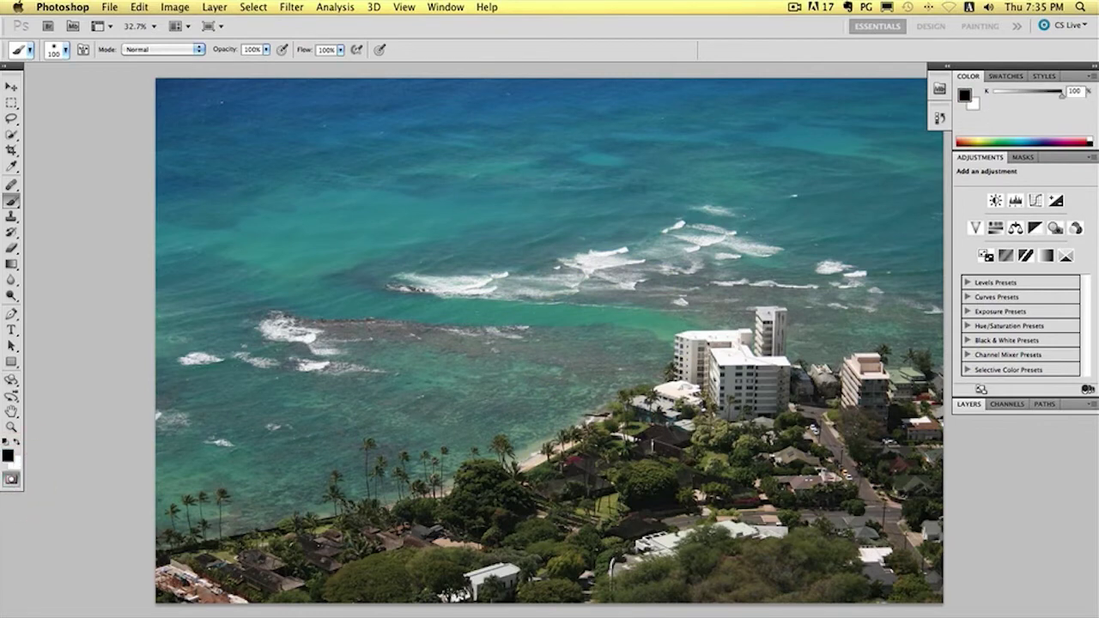
{"action": "mouse_move", "coordinate": [658, 182]}
{"action": "left_mouse_down"}
{"action": "mouse_move", "coordinate": [462, 185]}
{"action": "mouse_move", "coordinate": [847, 321]}
{"action": "mouse_move", "coordinate": [658, 345]}
{"action": "mouse_move", "coordinate": [584, 371]}
{"action": "mouse_move", "coordinate": [578, 460]}
{"action": "mouse_move", "coordinate": [635, 403]}
{"action": "mouse_move", "coordinate": [545, 232]}
{"action": "mouse_move", "coordinate": [426, 397]}
{"action": "mouse_move", "coordinate": [610, 308]}
{"action": "mouse_move", "coordinate": [451, 321]}
{"action": "mouse_move", "coordinate": [588, 341]}
{"action": "mouse_move", "coordinate": [477, 292]}
{"action": "mouse_move", "coordinate": [661, 292]}
{"action": "mouse_move", "coordinate": [644, 335]}
{"action": "mouse_move", "coordinate": [695, 361]}
{"action": "mouse_move", "coordinate": [807, 365]}
{"action": "mouse_move", "coordinate": [854, 382]}
{"action": "mouse_move", "coordinate": [776, 404]}
{"action": "mouse_move", "coordinate": [790, 412]}
{"action": "mouse_move", "coordinate": [679, 400]}
{"action": "mouse_move", "coordinate": [584, 412]}
{"action": "mouse_move", "coordinate": [661, 485]}
{"action": "left_mouse_up"}
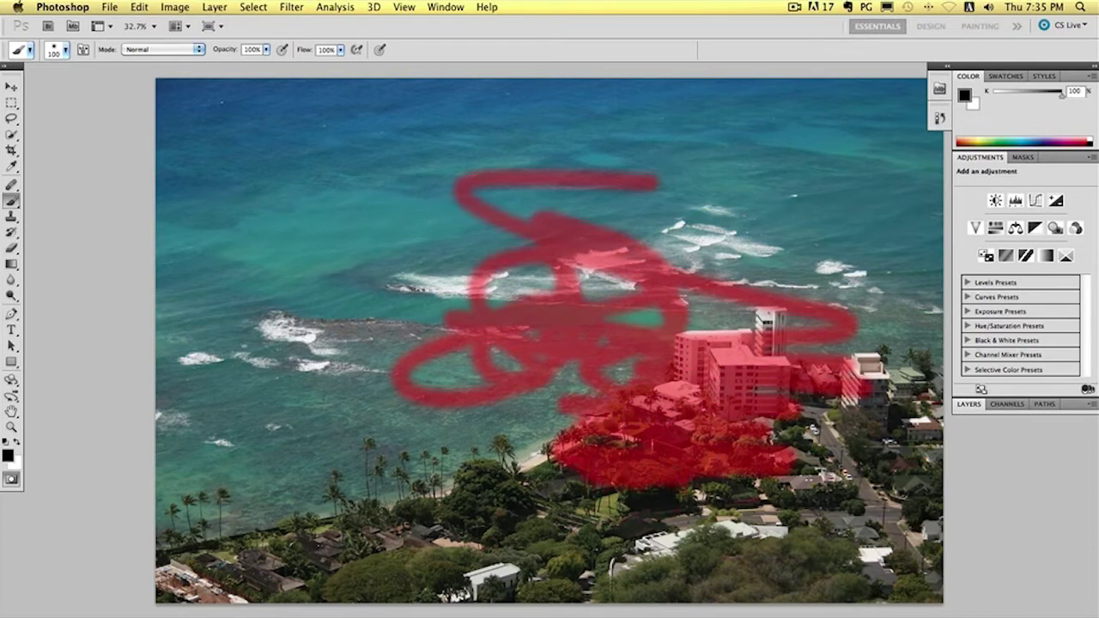
{"action": "left_click", "coordinate": [11, 478]}
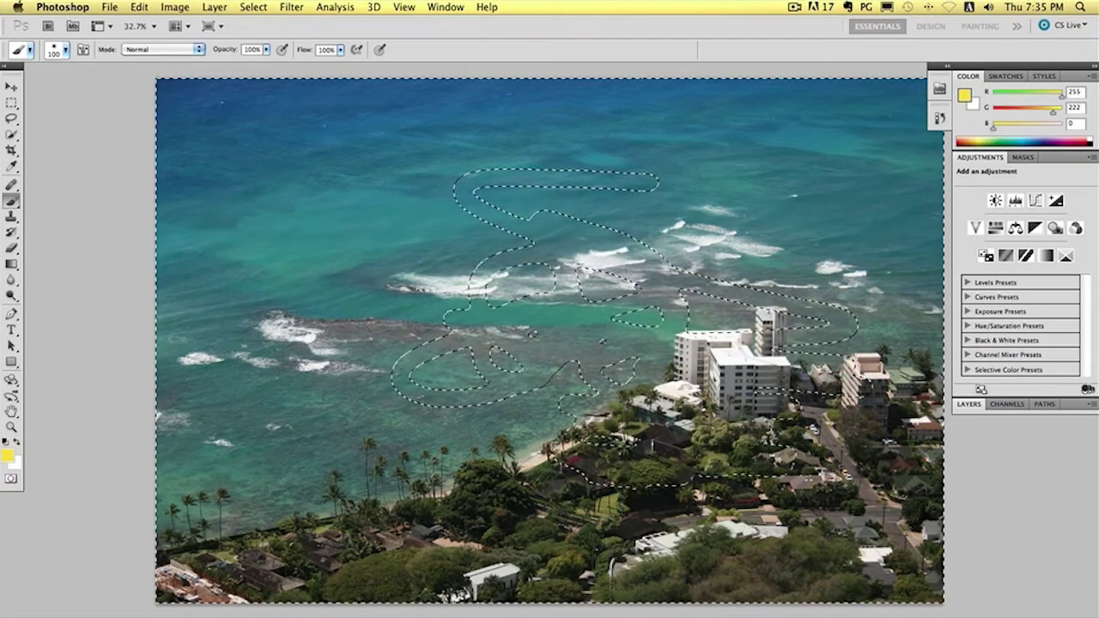
- Test the selection with diagonal yellow brush strokes, undo them and deselect
{"action": "mouse_move", "coordinate": [754, 226]}
{"action": "left_mouse_down"}
{"action": "mouse_move", "coordinate": [542, 410]}
{"action": "mouse_move", "coordinate": [740, 291]}
{"action": "mouse_move", "coordinate": [497, 491]}
{"action": "mouse_move", "coordinate": [623, 378]}
{"action": "mouse_move", "coordinate": [464, 420]}
{"action": "mouse_move", "coordinate": [482, 385]}
{"action": "left_mouse_up"}
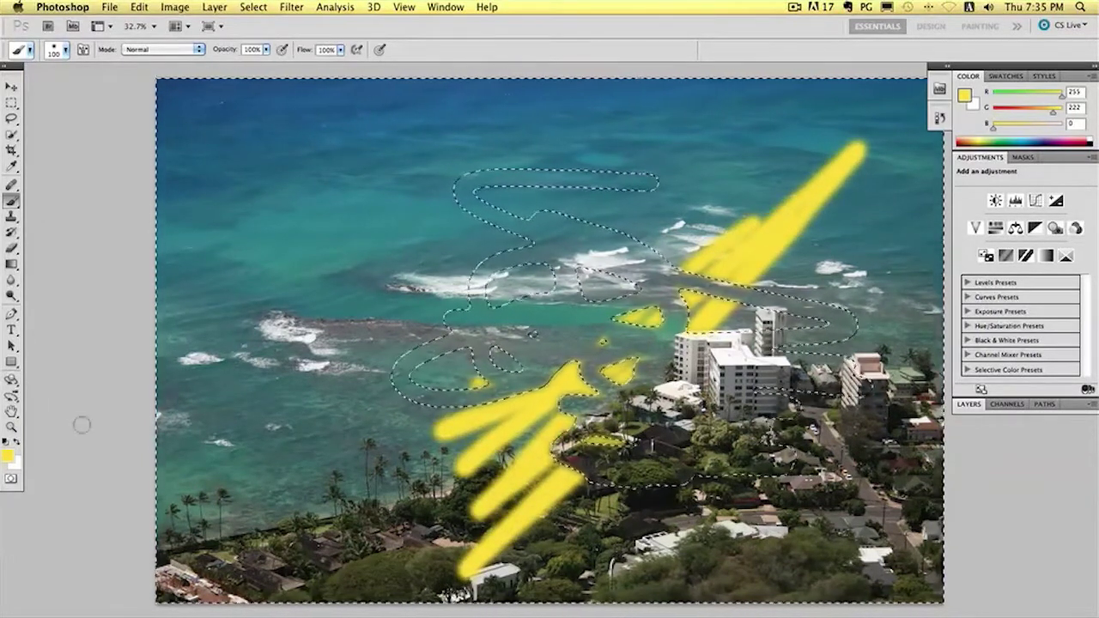
{"action": "key", "text": "super+z"}
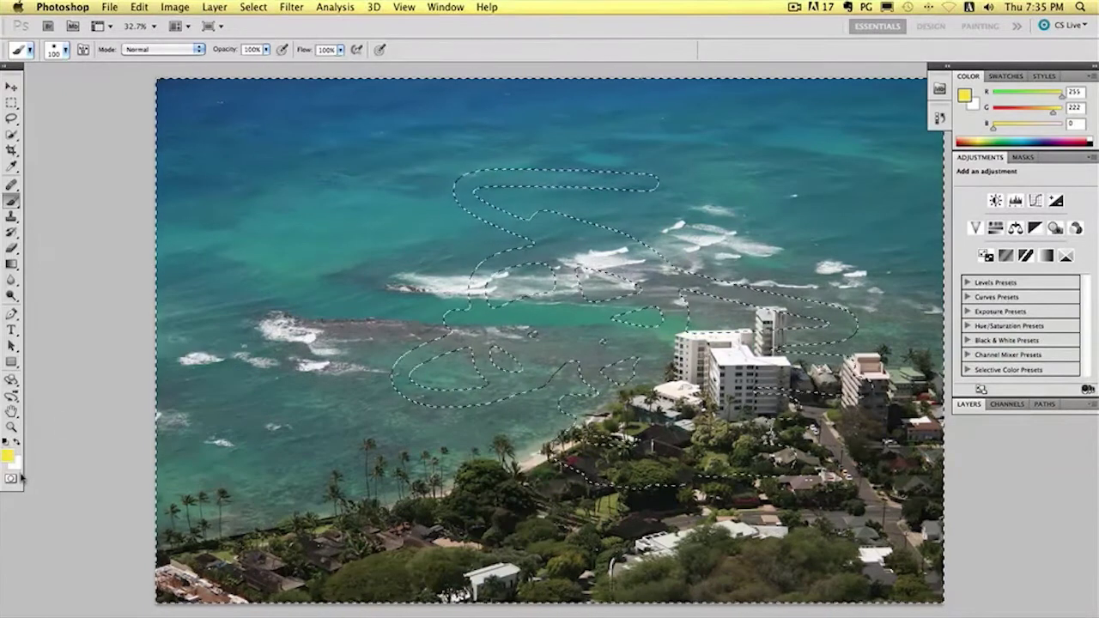
{"action": "key", "text": "super+d"}
- Enter Quick Mask mode and paint over the lower part of the central white building and the trees below it
{"action": "left_click", "coordinate": [10, 478]}
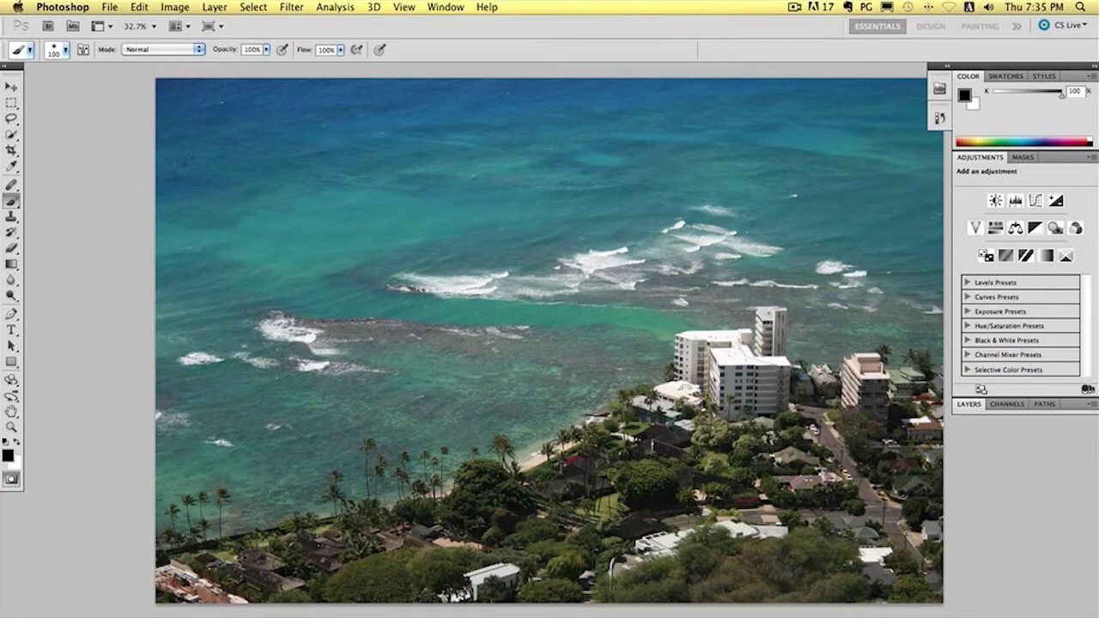
{"action": "key", "text": "super+space"}
{"action": "left_click", "coordinate": [728, 457]}
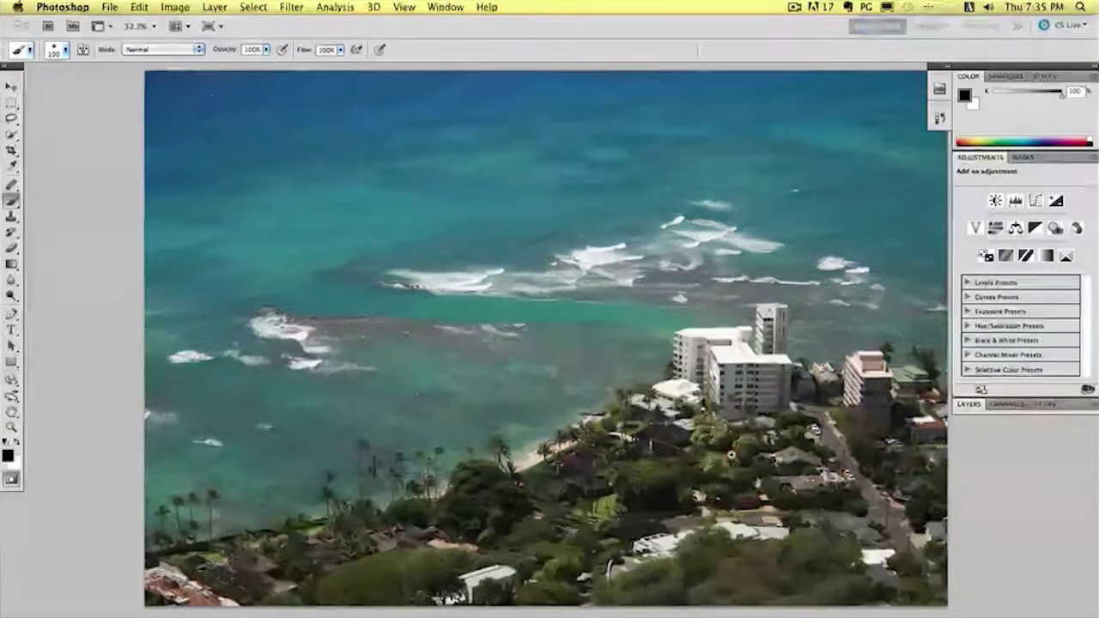
{"action": "left_click", "coordinate": [729, 457]}
{"action": "left_click", "coordinate": [728, 457]}
{"action": "left_click_drag", "start_coordinate": [745, 456], "coordinate": [471, 352]}
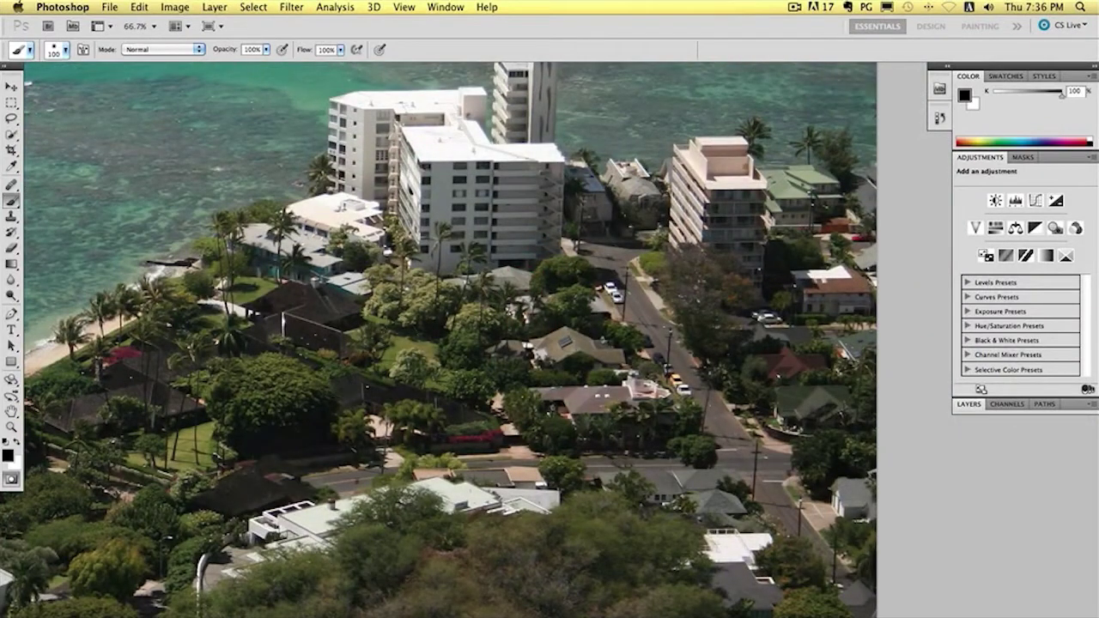
{"action": "mouse_move", "coordinate": [455, 274]}
{"action": "left_mouse_down"}
{"action": "mouse_move", "coordinate": [499, 344]}
{"action": "mouse_move", "coordinate": [509, 273]}
{"action": "left_mouse_up"}
{"action": "mouse_move", "coordinate": [515, 206]}
{"action": "left_mouse_down"}
{"action": "mouse_move", "coordinate": [457, 240]}
{"action": "mouse_move", "coordinate": [313, 283]}
{"action": "mouse_move", "coordinate": [365, 239]}
{"action": "left_mouse_up"}
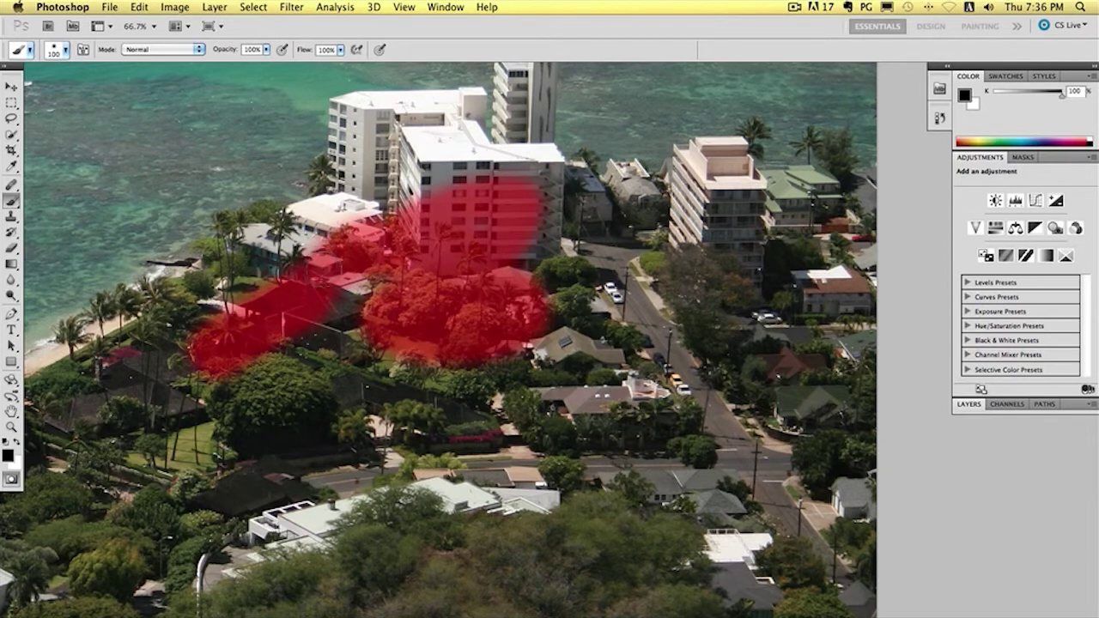
- Set the brush size to 200 px and mask the houses, trees and road below the white apartment buildings
{"action": "key", "text": "bracketright"}
{"action": "key", "text": "bracketright"}
{"action": "key", "text": "bracketright"}
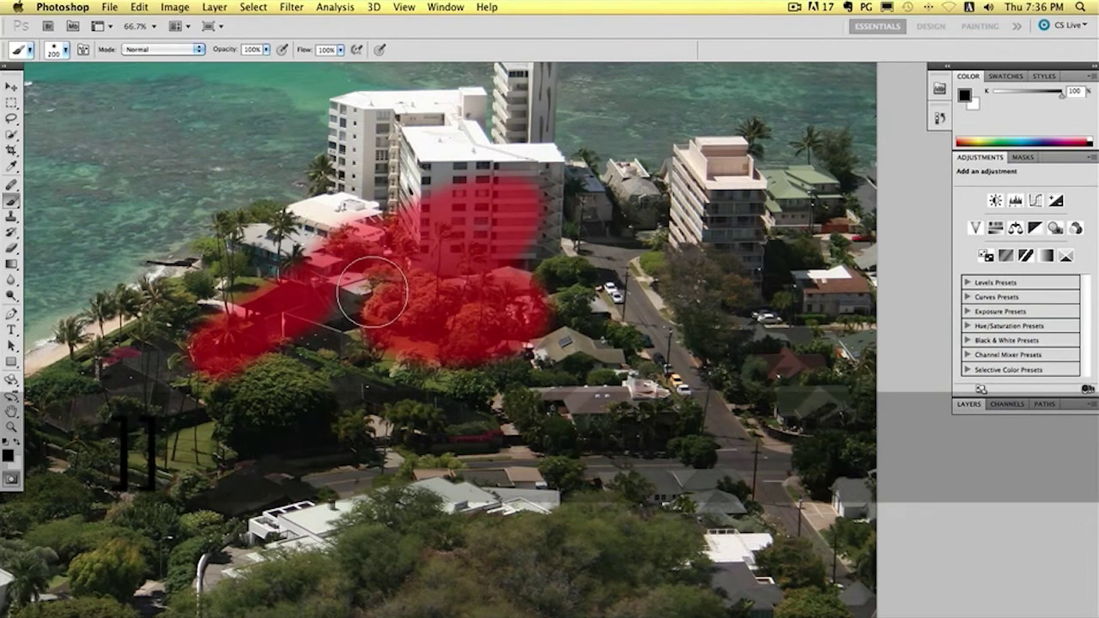
{"action": "scroll", "coordinate": [378, 300], "scroll_direction": "right", "scroll_amount": 1}
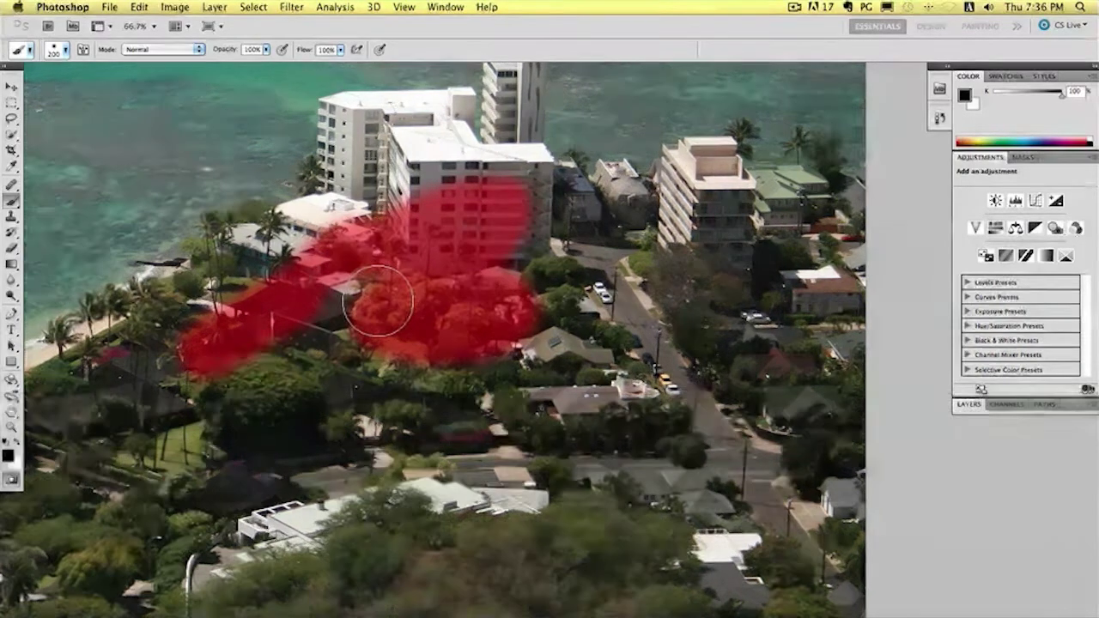
{"action": "mouse_move", "coordinate": [381, 307]}
{"action": "left_mouse_down"}
{"action": "mouse_move", "coordinate": [238, 346]}
{"action": "mouse_move", "coordinate": [404, 285]}
{"action": "mouse_move", "coordinate": [442, 361]}
{"action": "mouse_move", "coordinate": [484, 378]}
{"action": "mouse_move", "coordinate": [306, 387]}
{"action": "mouse_move", "coordinate": [630, 366]}
{"action": "mouse_move", "coordinate": [511, 247]}
{"action": "mouse_move", "coordinate": [569, 331]}
{"action": "mouse_move", "coordinate": [645, 346]}
{"action": "mouse_move", "coordinate": [583, 227]}
{"action": "mouse_move", "coordinate": [654, 368]}
{"action": "mouse_move", "coordinate": [653, 389]}
{"action": "mouse_move", "coordinate": [681, 424]}
{"action": "mouse_move", "coordinate": [501, 420]}
{"action": "mouse_move", "coordinate": [524, 422]}
{"action": "mouse_move", "coordinate": [286, 453]}
{"action": "mouse_move", "coordinate": [404, 438]}
{"action": "mouse_move", "coordinate": [150, 447]}
{"action": "mouse_move", "coordinate": [281, 314]}
{"action": "mouse_move", "coordinate": [284, 292]}
{"action": "mouse_move", "coordinate": [119, 393]}
{"action": "left_mouse_up"}
{"action": "key", "text": "bracketleft"}
{"action": "key", "text": "bracketleft"}
{"action": "key", "text": "bracketright"}
{"action": "key", "text": "bracketright"}
{"action": "key", "text": "bracketright"}
{"action": "key", "text": "bracketleft"}
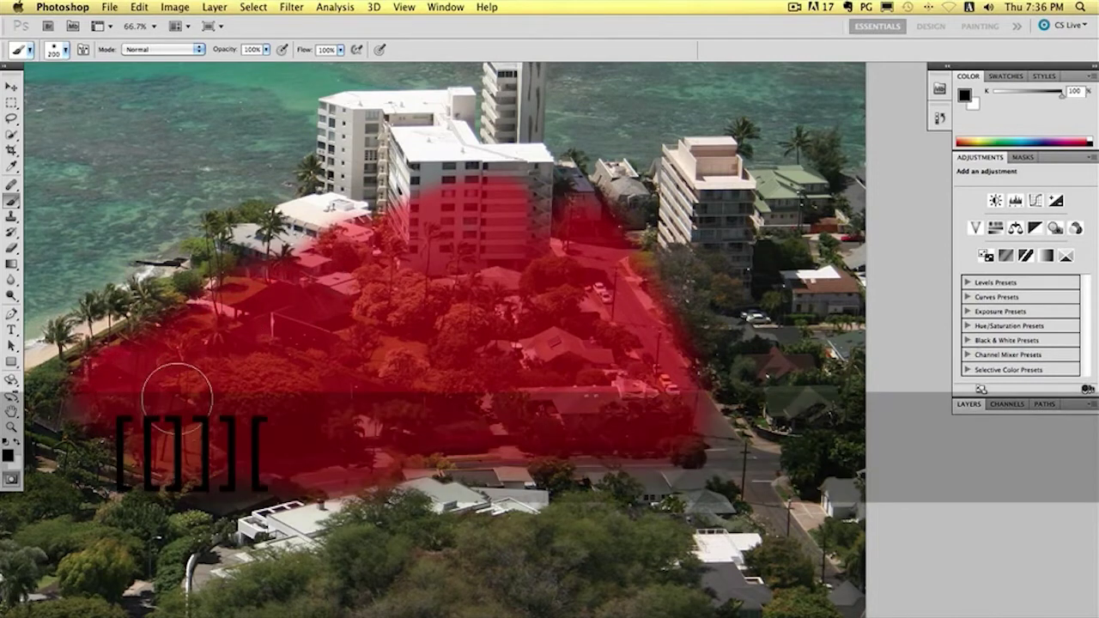
- Reduce the brush to 175 px and extend the mask over the shoreline houses and the white apartment blocks
{"action": "key", "text": "bracketleft"}
{"action": "key", "text": "bracketleft"}
{"action": "key", "text": "bracketright"}
{"action": "mouse_move", "coordinate": [387, 163]}
{"action": "left_mouse_down"}
{"action": "mouse_move", "coordinate": [373, 214]}
{"action": "mouse_move", "coordinate": [267, 244]}
{"action": "mouse_move", "coordinate": [99, 332]}
{"action": "left_mouse_up"}
{"action": "scroll", "coordinate": [417, 261], "scroll_direction": "up", "scroll_amount": 10}
{"action": "scroll", "coordinate": [418, 261], "scroll_direction": "right", "scroll_amount": 5}
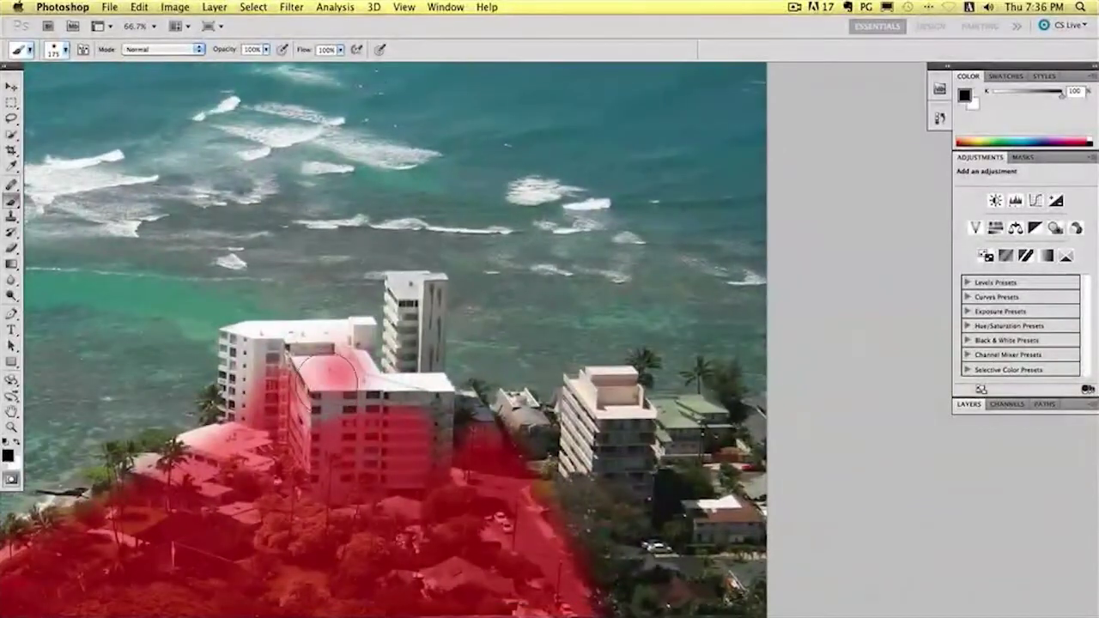
{"action": "mouse_move", "coordinate": [324, 371]}
{"action": "left_mouse_down"}
{"action": "mouse_move", "coordinate": [241, 352]}
{"action": "mouse_move", "coordinate": [146, 464]}
{"action": "mouse_move", "coordinate": [180, 438]}
{"action": "left_mouse_up"}
- Mask the beige apartment building with the houses and trees beside it, and the rear white block's roof
{"action": "mouse_move", "coordinate": [481, 429]}
{"action": "left_mouse_down"}
{"action": "mouse_move", "coordinate": [403, 370]}
{"action": "mouse_move", "coordinate": [610, 451]}
{"action": "mouse_move", "coordinate": [608, 399]}
{"action": "mouse_move", "coordinate": [586, 382]}
{"action": "left_mouse_up"}
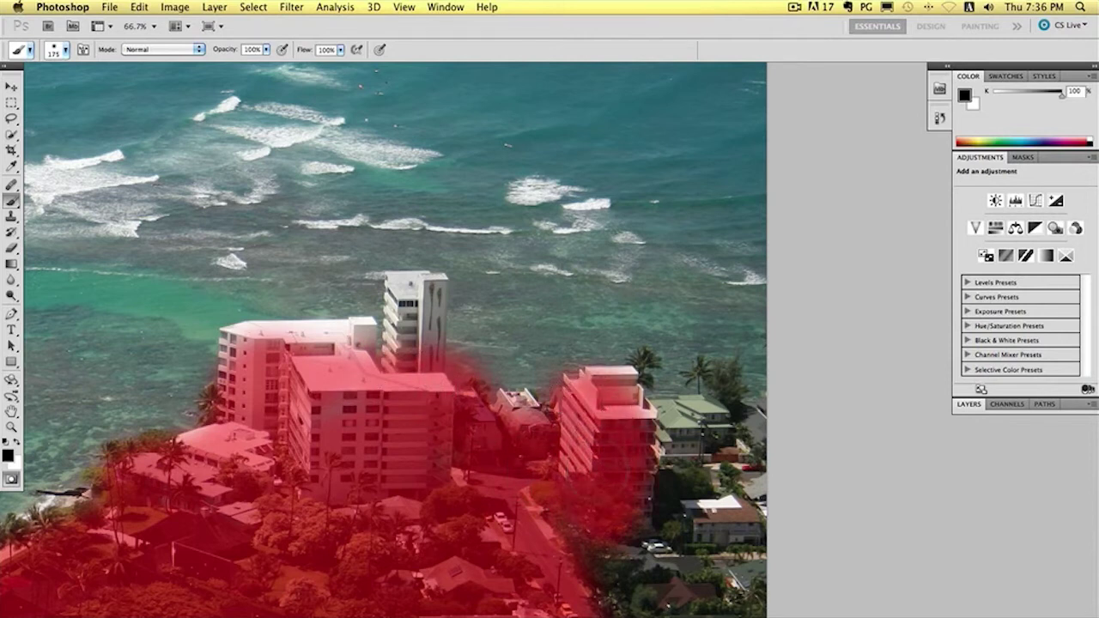
{"action": "mouse_move", "coordinate": [592, 551]}
{"action": "left_mouse_down"}
{"action": "mouse_move", "coordinate": [570, 468]}
{"action": "mouse_move", "coordinate": [551, 480]}
{"action": "mouse_move", "coordinate": [605, 550]}
{"action": "left_mouse_up"}
{"action": "left_click_drag", "start_coordinate": [399, 393], "coordinate": [436, 539]}
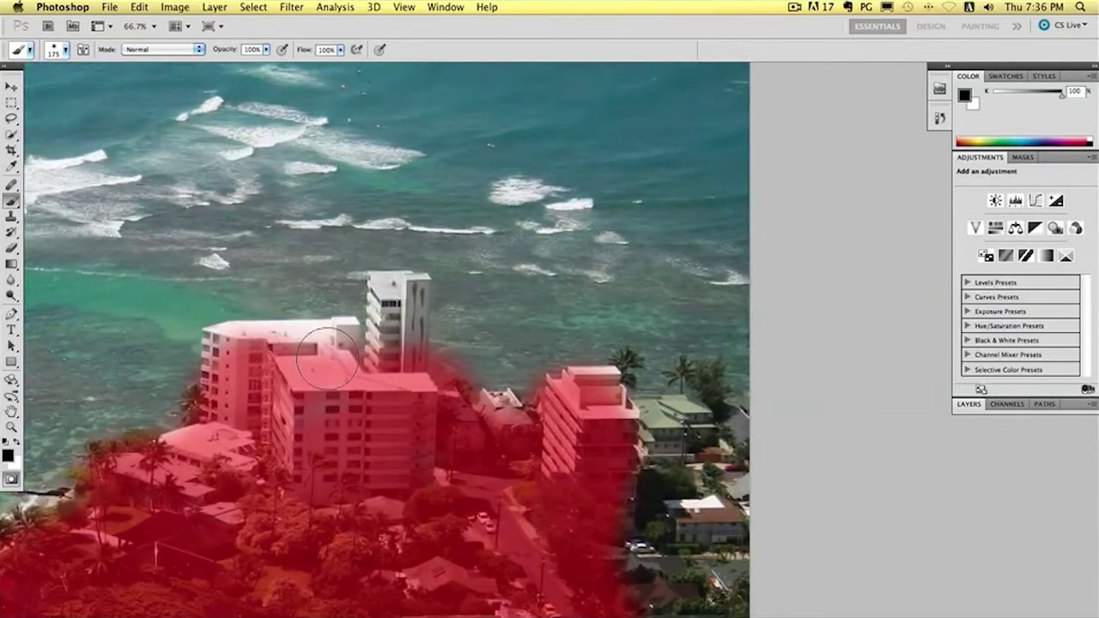
{"action": "left_click_drag", "start_coordinate": [327, 358], "coordinate": [223, 347]}
- Reduce the brush to 80 px and complete the mask over the beige apartment building's roof and edges
{"action": "key", "text": "bracketleft"}
{"action": "key", "text": "bracketleft"}
{"action": "key", "text": "bracketleft"}
{"action": "key", "text": "bracketleft"}
{"action": "key", "text": "bracketleft"}
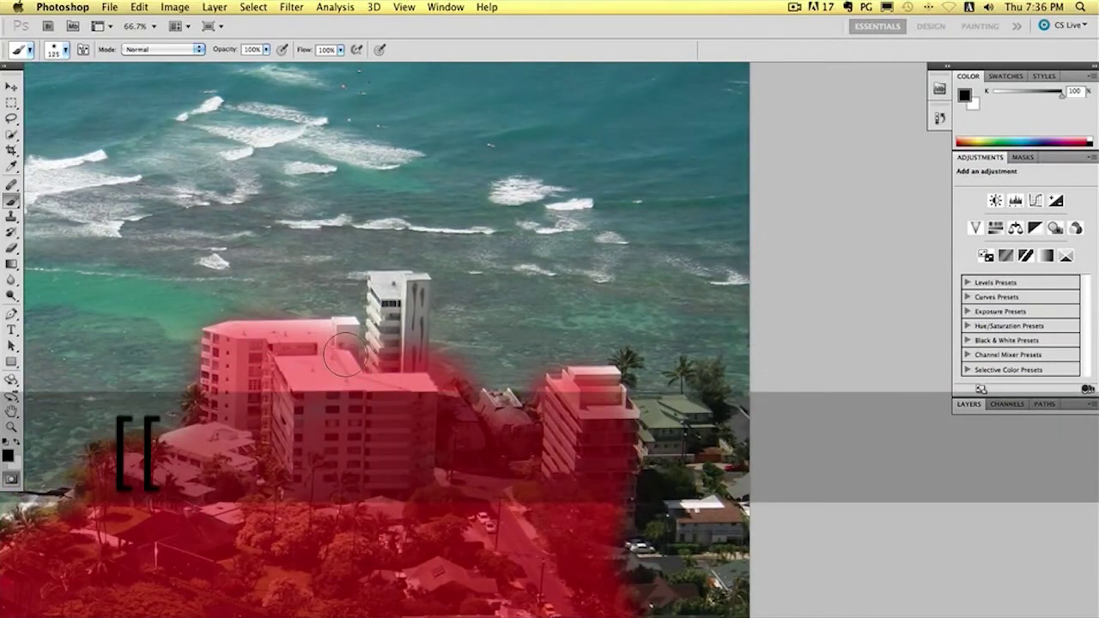
{"action": "key", "text": "super+space"}
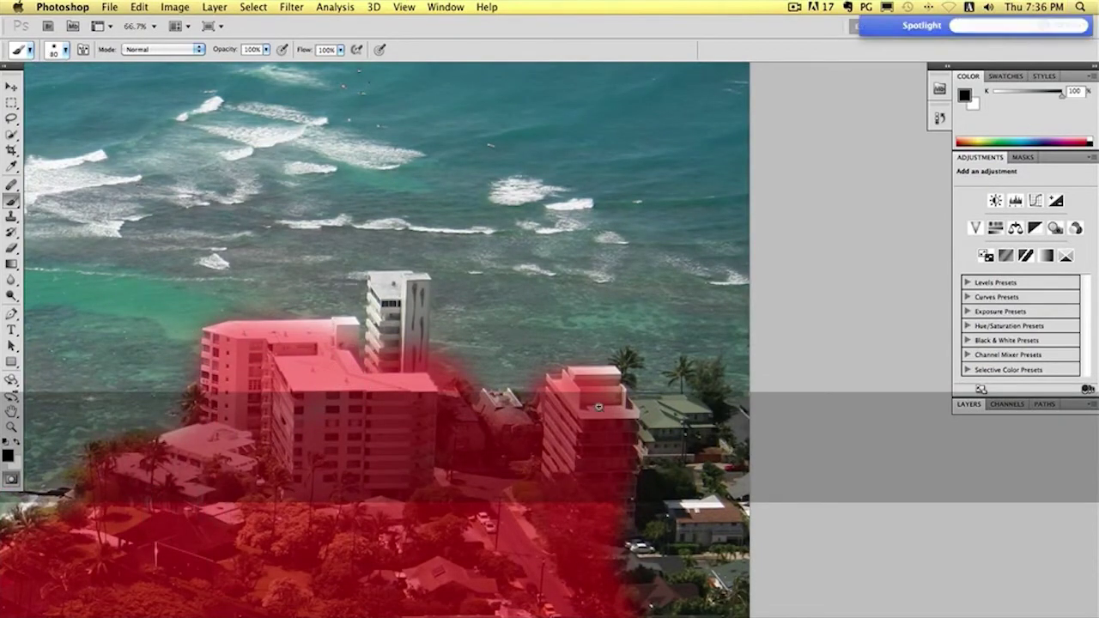
{"action": "left_click", "coordinate": [605, 409], "text": "super"}
{"action": "left_click", "coordinate": [606, 410], "text": "super"}
{"action": "left_click", "coordinate": [606, 410], "text": "super"}
{"action": "mouse_move", "coordinate": [563, 355]}
{"action": "left_mouse_down"}
{"action": "mouse_move", "coordinate": [490, 315]}
{"action": "mouse_move", "coordinate": [634, 371]}
{"action": "mouse_move", "coordinate": [499, 227]}
{"action": "mouse_move", "coordinate": [521, 225]}
{"action": "mouse_move", "coordinate": [526, 205]}
{"action": "mouse_move", "coordinate": [439, 198]}
{"action": "mouse_move", "coordinate": [277, 213]}
{"action": "left_mouse_up"}
{"action": "left_click_drag", "start_coordinate": [243, 293], "coordinate": [342, 257]}
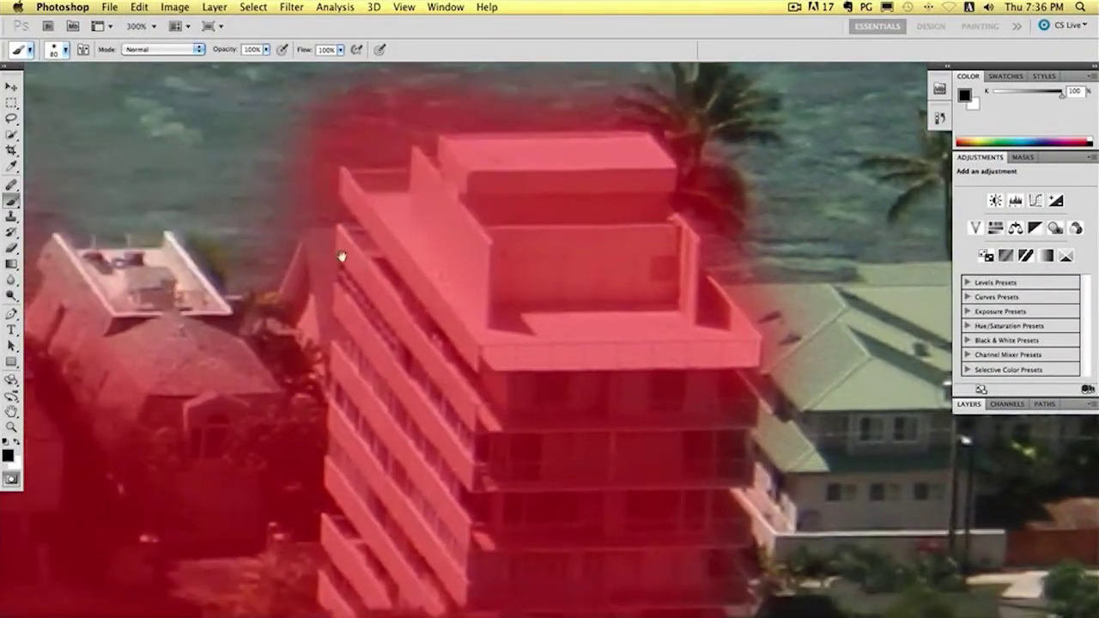
- Paint the mask over the tall white tower, covering its roof, balconies and side wall
{"action": "left_click_drag", "start_coordinate": [450, 349], "coordinate": [766, 332]}
{"action": "mouse_move", "coordinate": [414, 268]}
{"action": "left_mouse_down"}
{"action": "mouse_move", "coordinate": [437, 288]}
{"action": "mouse_move", "coordinate": [414, 264]}
{"action": "mouse_move", "coordinate": [505, 296]}
{"action": "left_mouse_up"}
{"action": "left_click_drag", "start_coordinate": [258, 352], "coordinate": [609, 390]}
{"action": "mouse_move", "coordinate": [361, 101]}
{"action": "left_mouse_down"}
{"action": "mouse_move", "coordinate": [440, 234]}
{"action": "mouse_move", "coordinate": [497, 478]}
{"action": "left_mouse_up"}
{"action": "mouse_move", "coordinate": [558, 181]}
{"action": "left_mouse_down"}
{"action": "mouse_move", "coordinate": [552, 319]}
{"action": "mouse_move", "coordinate": [492, 206]}
{"action": "mouse_move", "coordinate": [364, 369]}
{"action": "mouse_move", "coordinate": [366, 312]}
{"action": "left_mouse_up"}
{"action": "left_click_drag", "start_coordinate": [394, 210], "coordinate": [398, 282]}
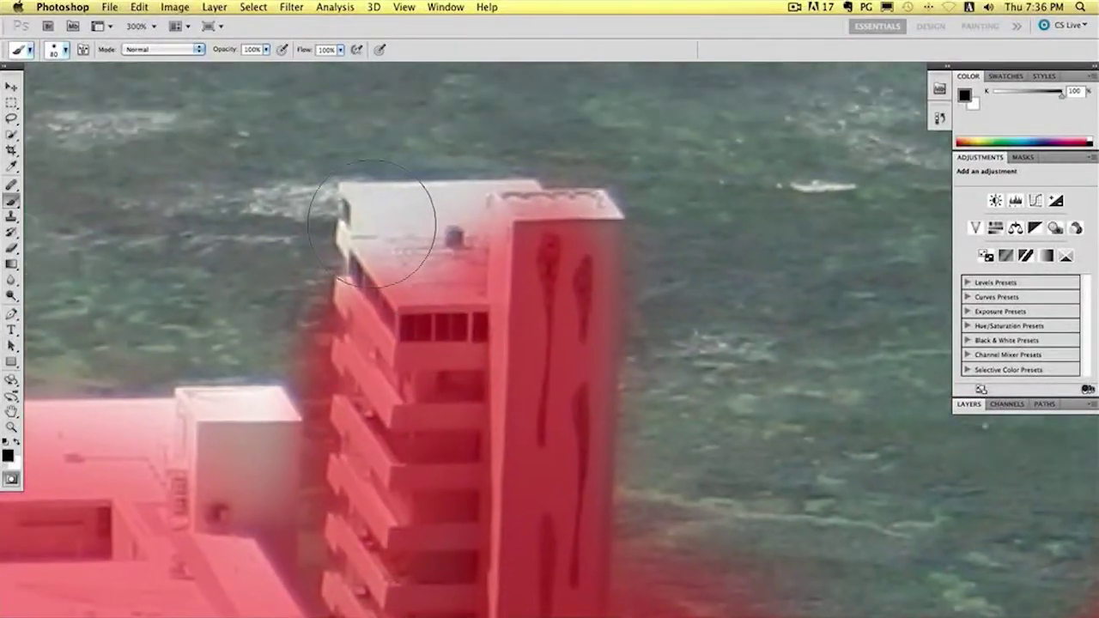
{"action": "mouse_move", "coordinate": [371, 224]}
{"action": "left_mouse_down"}
{"action": "mouse_move", "coordinate": [385, 256]}
{"action": "mouse_move", "coordinate": [426, 243]}
{"action": "mouse_move", "coordinate": [582, 240]}
{"action": "mouse_move", "coordinate": [437, 236]}
{"action": "left_mouse_up"}
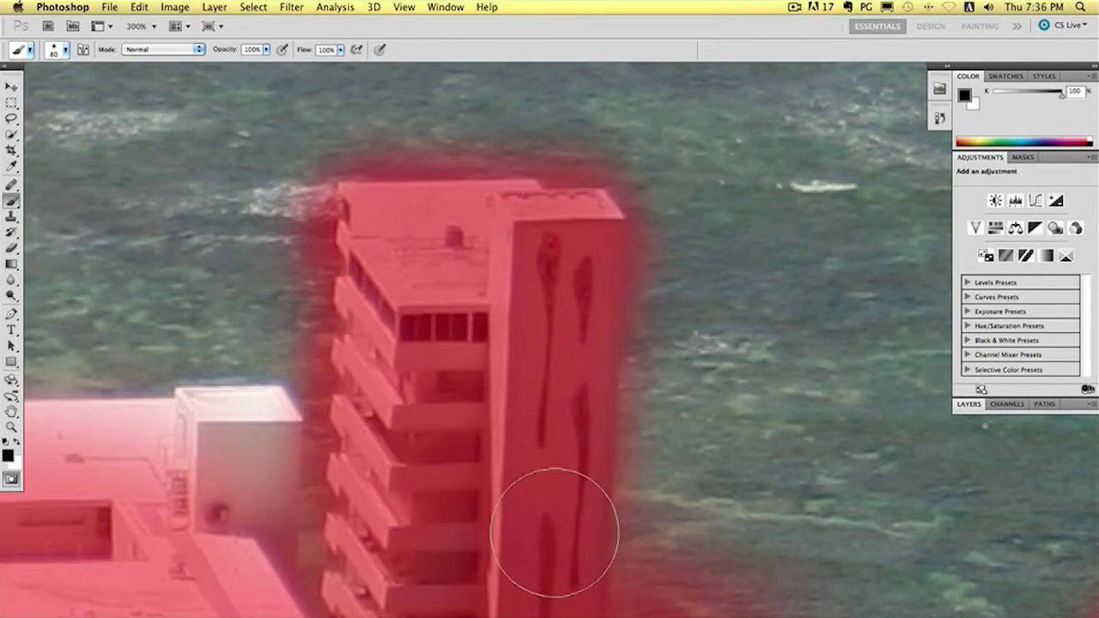
- Complete the mask over the rear white block's rooftop box and along its roof edge against the water
{"action": "scroll", "coordinate": [567, 515], "scroll_direction": "left", "scroll_amount": 5}
{"action": "mouse_move", "coordinate": [439, 380]}
{"action": "left_mouse_down"}
{"action": "mouse_move", "coordinate": [483, 382]}
{"action": "mouse_move", "coordinate": [461, 529]}
{"action": "mouse_move", "coordinate": [453, 342]}
{"action": "left_mouse_up"}
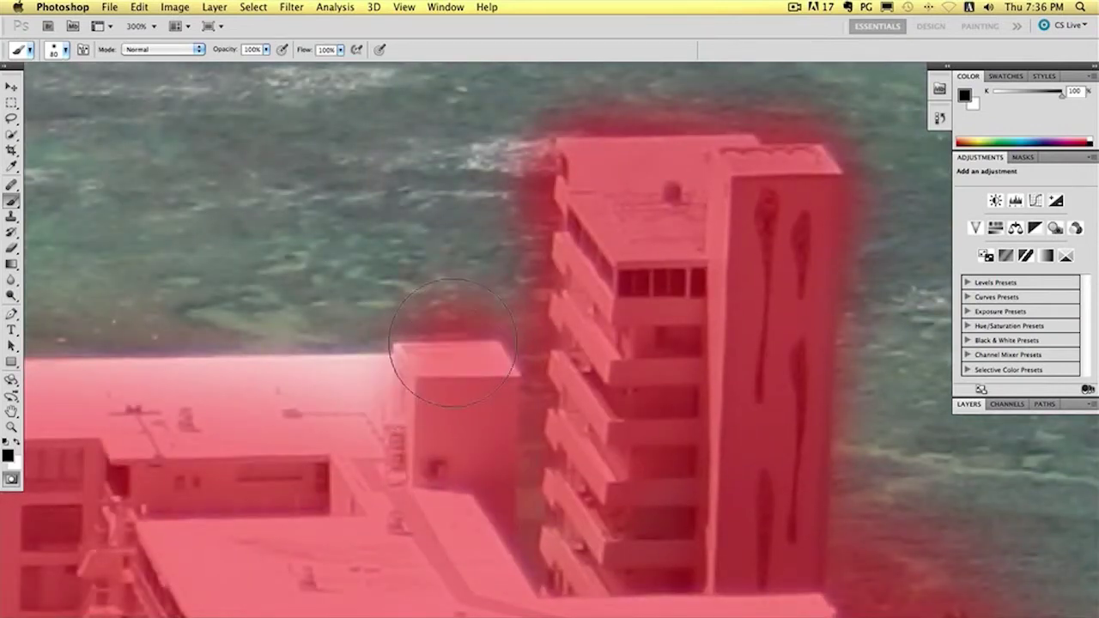
{"action": "left_click_drag", "start_coordinate": [444, 398], "coordinate": [607, 398]}
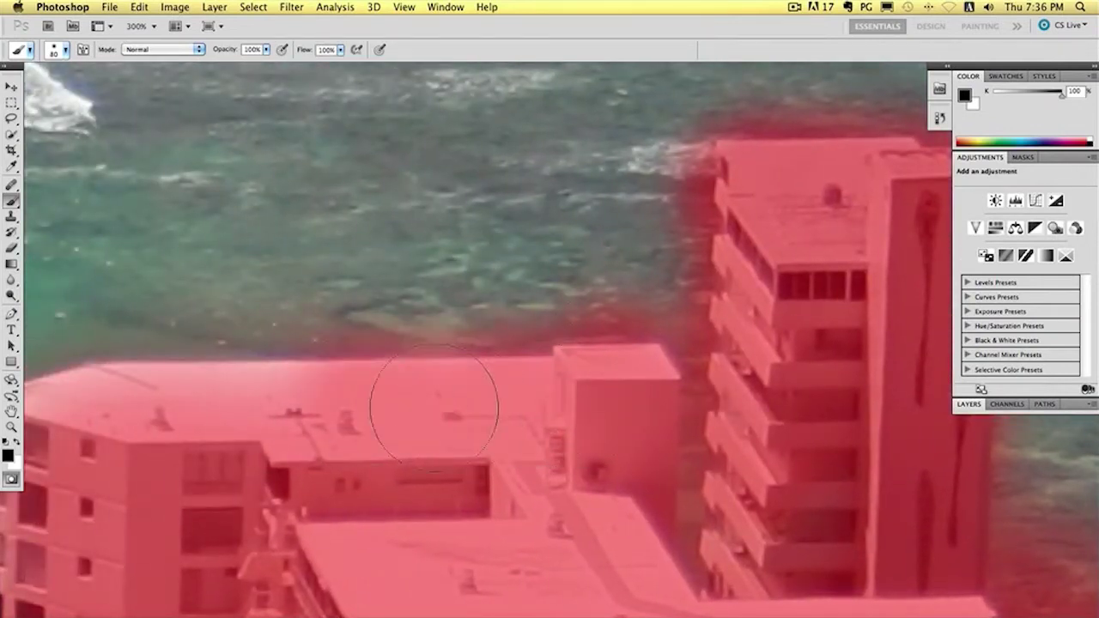
{"action": "left_click_drag", "start_coordinate": [437, 404], "coordinate": [652, 396]}
{"action": "mouse_move", "coordinate": [533, 400]}
{"action": "left_mouse_down"}
{"action": "mouse_move", "coordinate": [272, 385]}
{"action": "mouse_move", "coordinate": [241, 400]}
{"action": "left_mouse_up"}
- Extend the mask down the rear block's seaward side, over its palms and the roof of the low white-roofed house
{"action": "left_click_drag", "start_coordinate": [348, 391], "coordinate": [351, 189]}
{"action": "left_click_drag", "start_coordinate": [217, 277], "coordinate": [211, 452]}
{"action": "left_click_drag", "start_coordinate": [304, 392], "coordinate": [369, 245]}
{"action": "left_click_drag", "start_coordinate": [244, 340], "coordinate": [222, 428]}
{"action": "left_click_drag", "start_coordinate": [196, 474], "coordinate": [471, 245]}
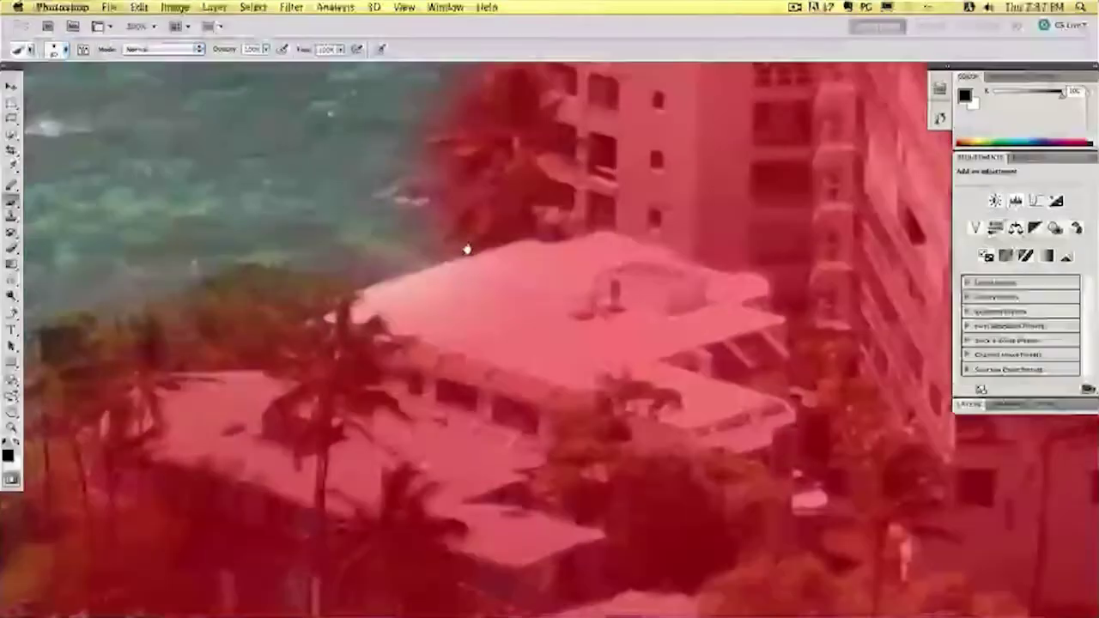
{"action": "left_click_drag", "start_coordinate": [472, 312], "coordinate": [287, 363]}
{"action": "left_click_drag", "start_coordinate": [160, 351], "coordinate": [520, 290]}
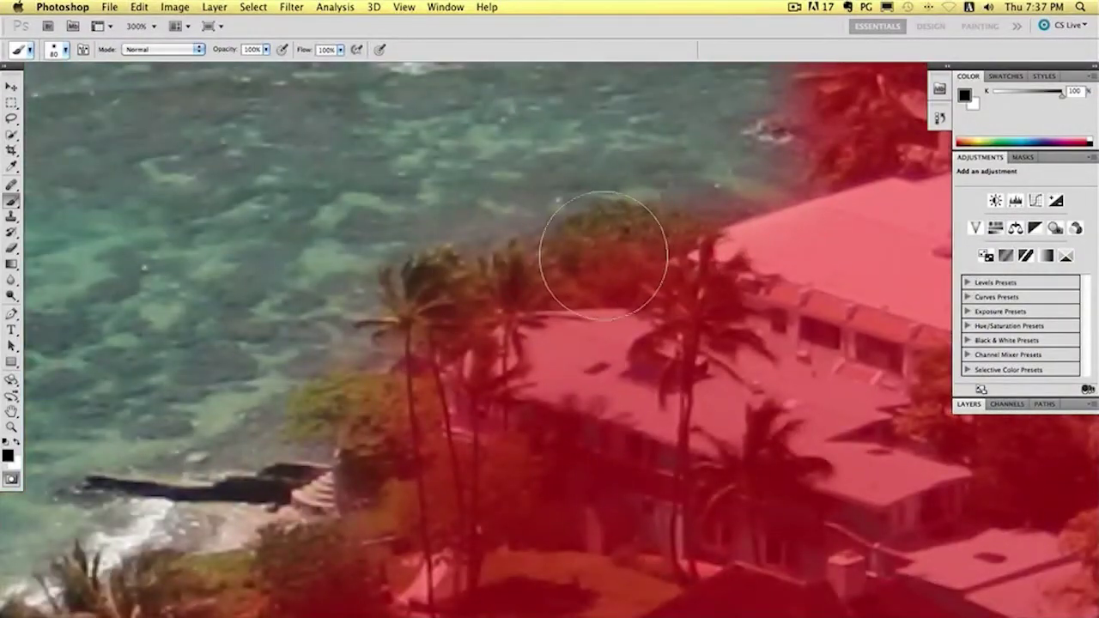
- Mask the trees and tall palms along the shore beside the low white-roofed houses
{"action": "mouse_move", "coordinate": [605, 257]}
{"action": "left_mouse_down"}
{"action": "mouse_move", "coordinate": [424, 320]}
{"action": "mouse_move", "coordinate": [406, 314]}
{"action": "left_mouse_up"}
{"action": "mouse_move", "coordinate": [359, 436]}
{"action": "left_mouse_down"}
{"action": "mouse_move", "coordinate": [481, 277]}
{"action": "mouse_move", "coordinate": [522, 318]}
{"action": "mouse_move", "coordinate": [572, 275]}
{"action": "left_mouse_up"}
{"action": "mouse_move", "coordinate": [534, 311]}
{"action": "left_mouse_down"}
{"action": "mouse_move", "coordinate": [422, 363]}
{"action": "mouse_move", "coordinate": [331, 366]}
{"action": "mouse_move", "coordinate": [650, 204]}
{"action": "left_mouse_up"}
{"action": "mouse_move", "coordinate": [539, 225]}
{"action": "left_mouse_down"}
{"action": "mouse_move", "coordinate": [495, 245]}
{"action": "mouse_move", "coordinate": [447, 246]}
{"action": "mouse_move", "coordinate": [432, 392]}
{"action": "mouse_move", "coordinate": [493, 219]}
{"action": "mouse_move", "coordinate": [597, 192]}
{"action": "left_mouse_up"}
{"action": "left_click_drag", "start_coordinate": [330, 365], "coordinate": [530, 241]}
{"action": "mouse_move", "coordinate": [489, 237]}
{"action": "left_mouse_down"}
{"action": "mouse_move", "coordinate": [408, 236]}
{"action": "mouse_move", "coordinate": [427, 316]}
{"action": "left_mouse_up"}
- Extend the mask along the sandy beach, its palms and the waterline as far as the large dark tree
{"action": "mouse_move", "coordinate": [508, 285]}
{"action": "left_mouse_down"}
{"action": "mouse_move", "coordinate": [218, 517]}
{"action": "mouse_move", "coordinate": [609, 403]}
{"action": "left_mouse_up"}
{"action": "left_click_drag", "start_coordinate": [422, 417], "coordinate": [529, 256]}
{"action": "mouse_move", "coordinate": [598, 302]}
{"action": "left_mouse_down"}
{"action": "mouse_move", "coordinate": [665, 410]}
{"action": "mouse_move", "coordinate": [831, 407]}
{"action": "mouse_move", "coordinate": [715, 280]}
{"action": "mouse_move", "coordinate": [908, 419]}
{"action": "left_mouse_up"}
{"action": "left_click_drag", "start_coordinate": [429, 277], "coordinate": [606, 362]}
{"action": "mouse_move", "coordinate": [593, 345]}
{"action": "left_mouse_down"}
{"action": "mouse_move", "coordinate": [557, 320]}
{"action": "mouse_move", "coordinate": [811, 192]}
{"action": "left_mouse_up"}
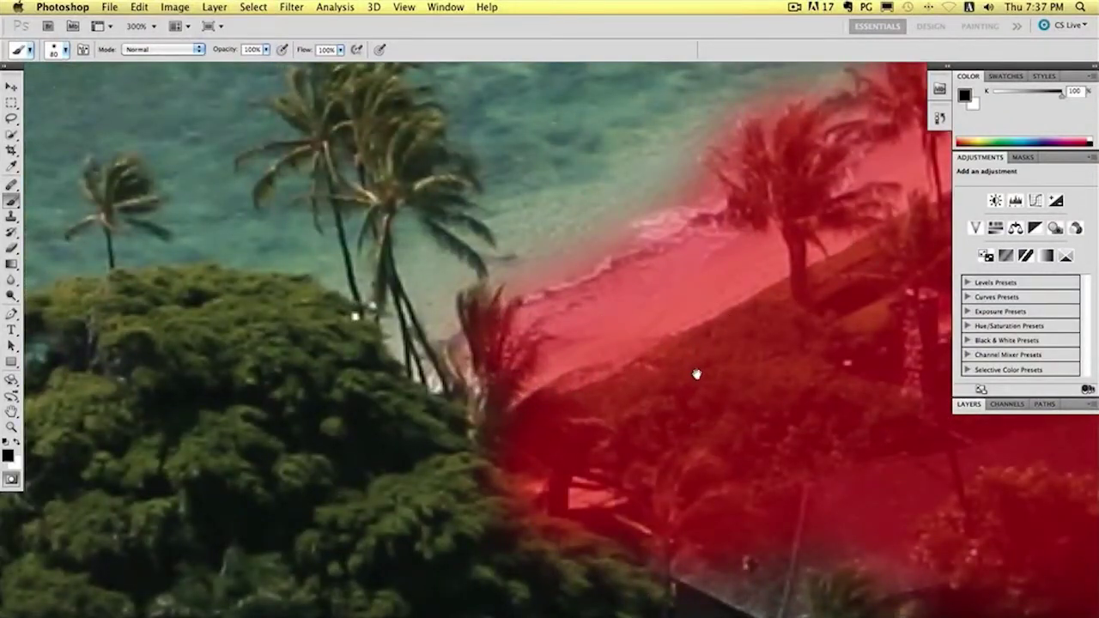
{"action": "left_click_drag", "start_coordinate": [696, 373], "coordinate": [503, 147]}
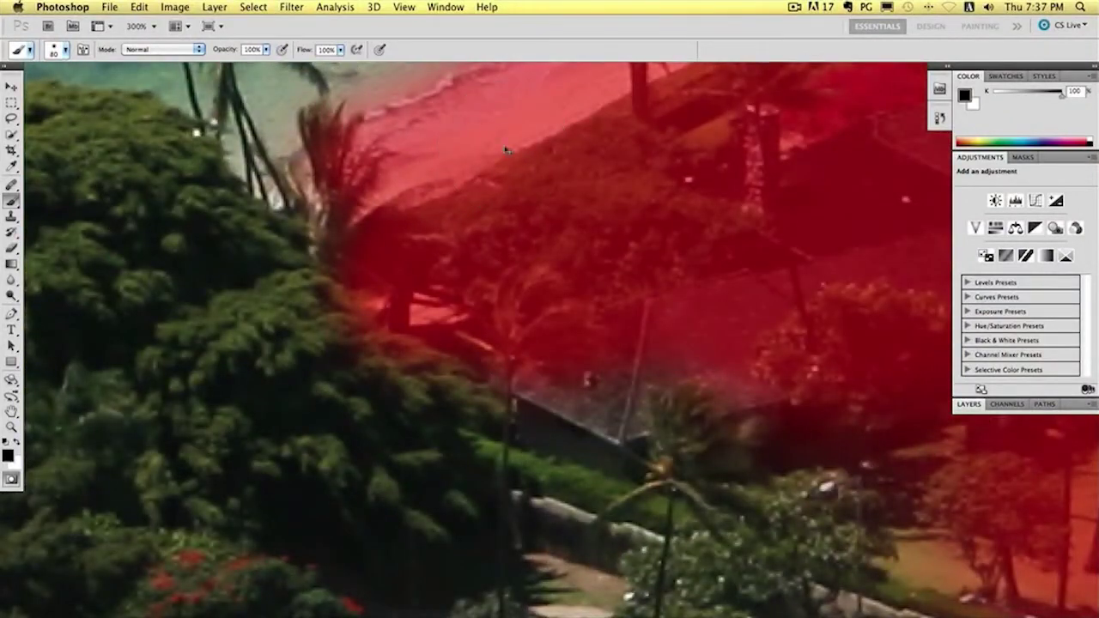
- Examine the mask's coverage from the beach and road across to the beige apartment building at 66.7% zoom
{"action": "key", "text": "super+minus"}
{"action": "key", "text": "super+minus"}
{"action": "key", "text": "super+minus"}
{"action": "key", "text": "super+minus"}
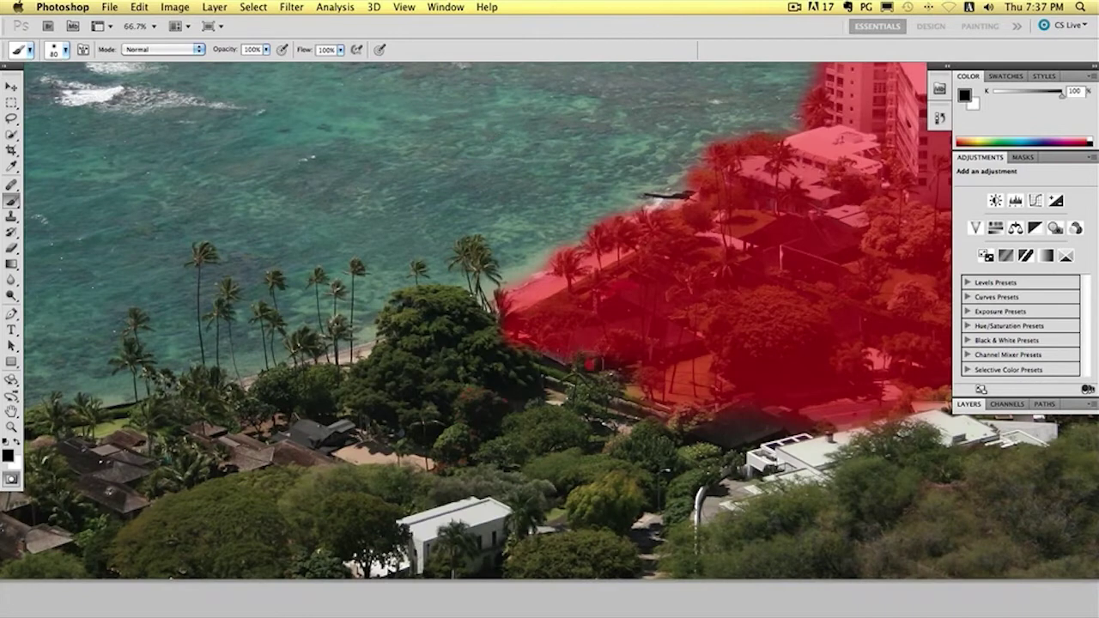
{"action": "left_click_drag", "start_coordinate": [789, 310], "coordinate": [554, 328]}
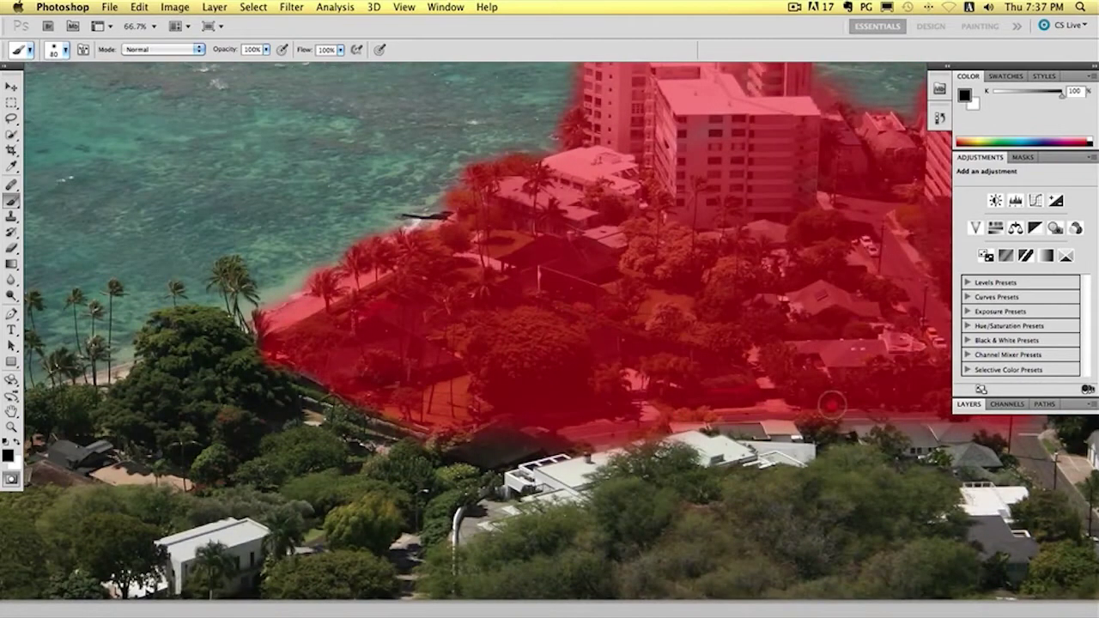
{"action": "left_click_drag", "start_coordinate": [832, 404], "coordinate": [425, 389]}
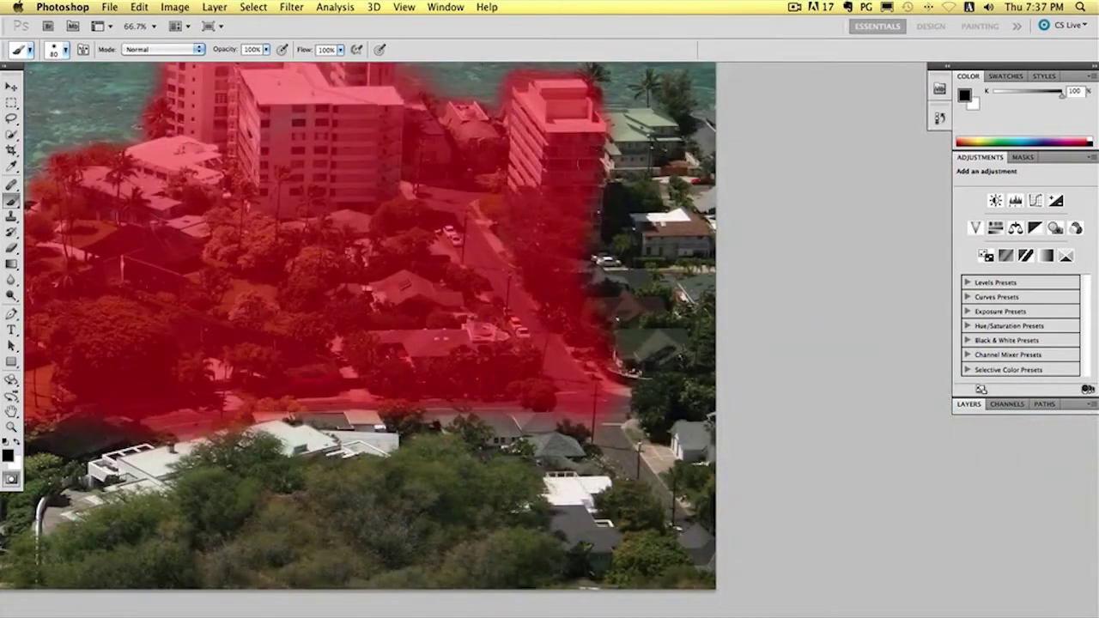
{"action": "left_click_drag", "start_coordinate": [547, 147], "coordinate": [539, 266]}
{"action": "left_click_drag", "start_coordinate": [236, 225], "coordinate": [440, 193]}
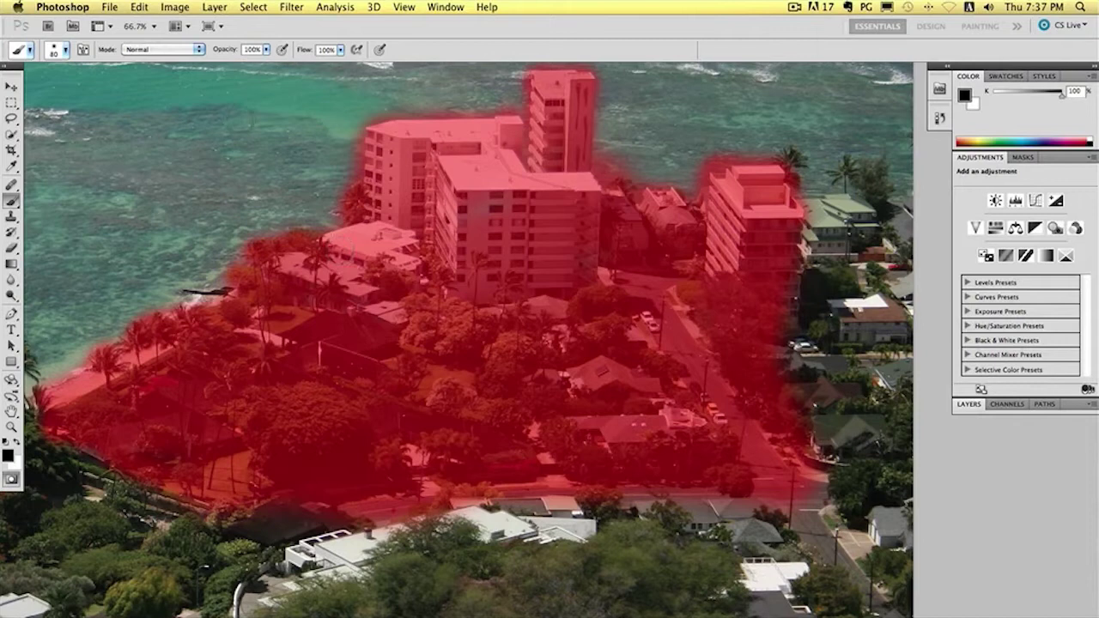
- Set the brush opacity to 15% and its size to 150 px
{"action": "mouse_move", "coordinate": [268, 53]}
{"action": "left_mouse_down"}
{"action": "mouse_move", "coordinate": [272, 65]}
{"action": "mouse_move", "coordinate": [252, 66]}
{"action": "left_mouse_up"}
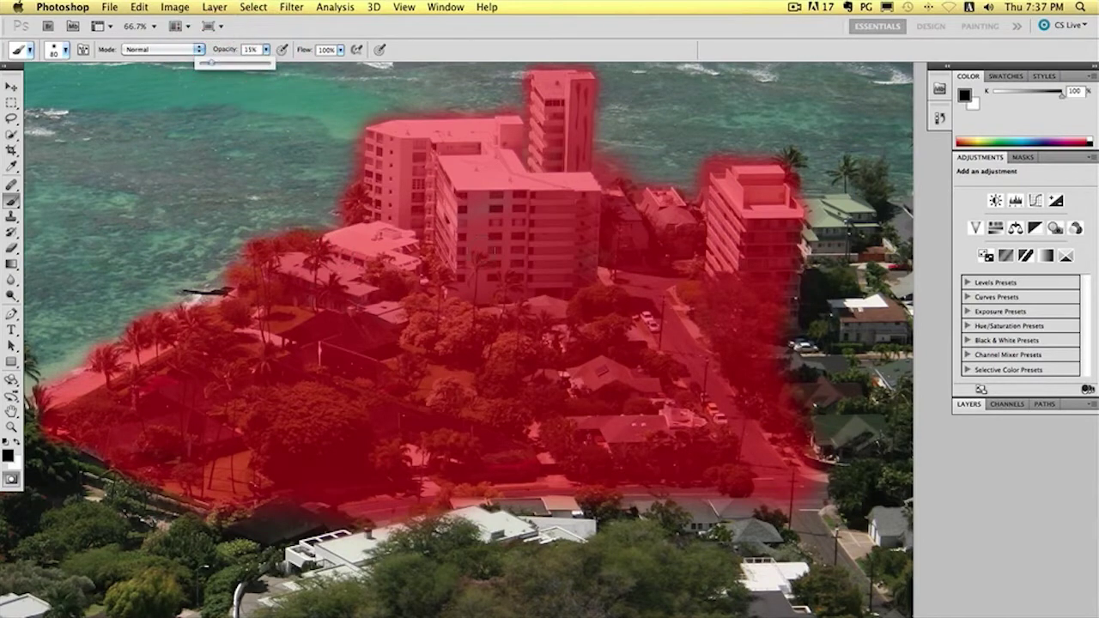
{"action": "key", "text": "bracketright"}
{"action": "key", "text": "bracketright"}
{"action": "key", "text": "bracketright"}
{"action": "key", "text": "bracketright"}
{"action": "key", "text": "bracketright"}
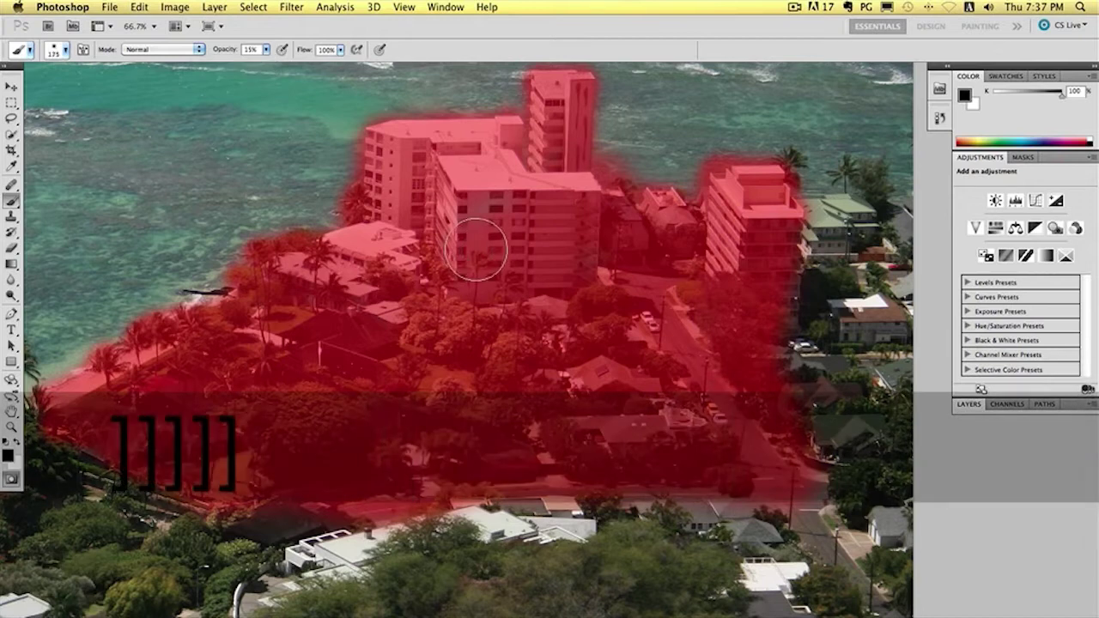
{"action": "key", "text": "bracketleft"}
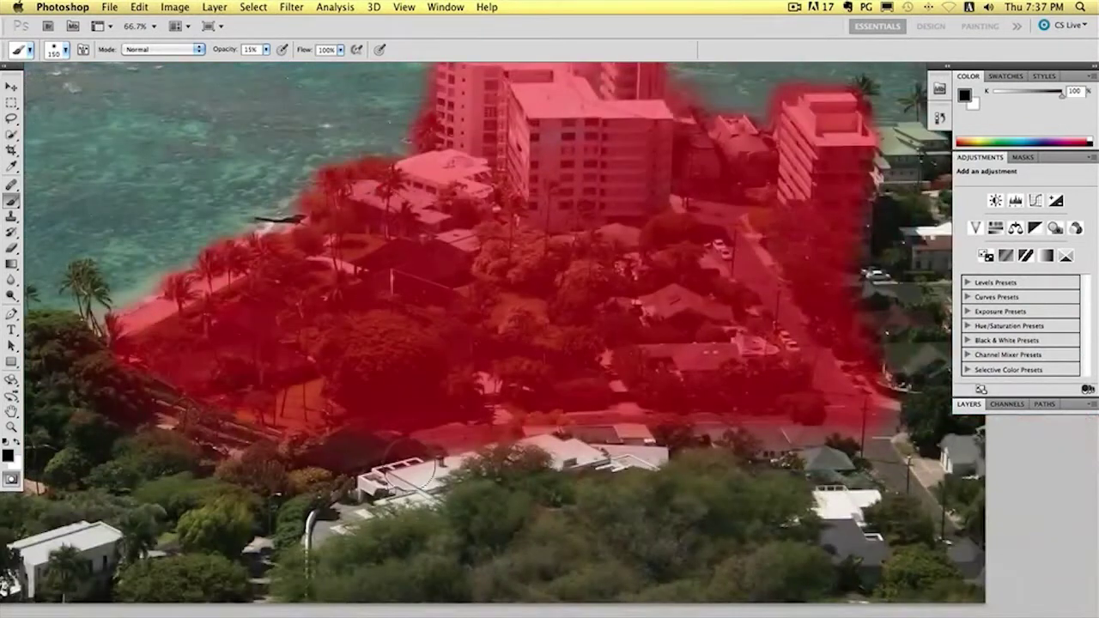
- Feather the mask's near edge with faint strokes over the white-roofed buildings, roadside houses and bordering trees
{"action": "left_click_drag", "start_coordinate": [857, 447], "coordinate": [543, 446]}
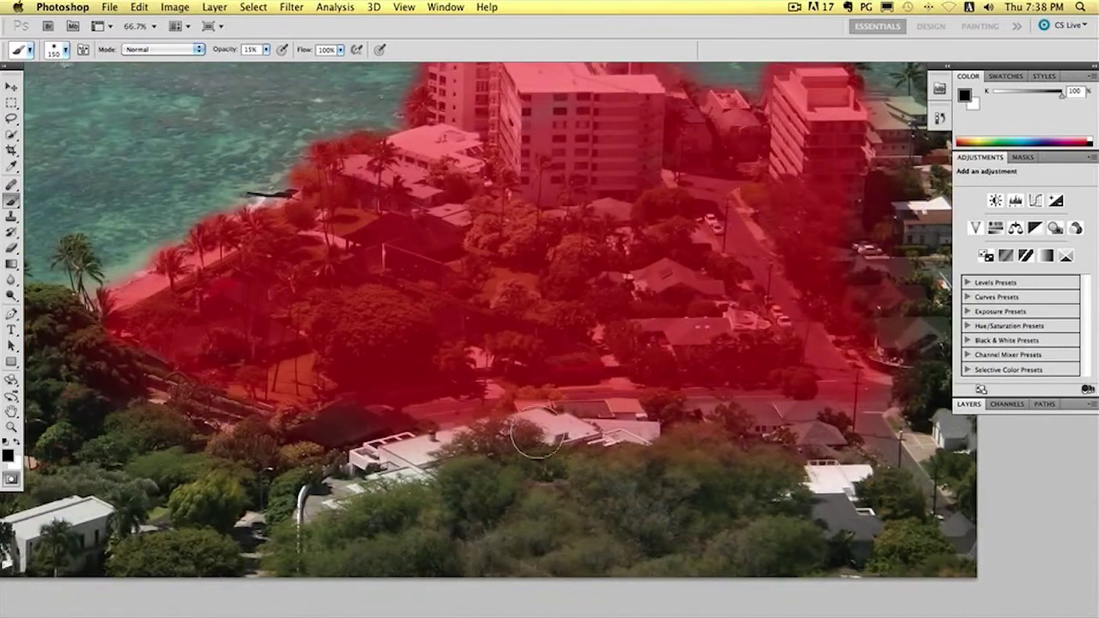
{"action": "left_click_drag", "start_coordinate": [335, 446], "coordinate": [685, 466]}
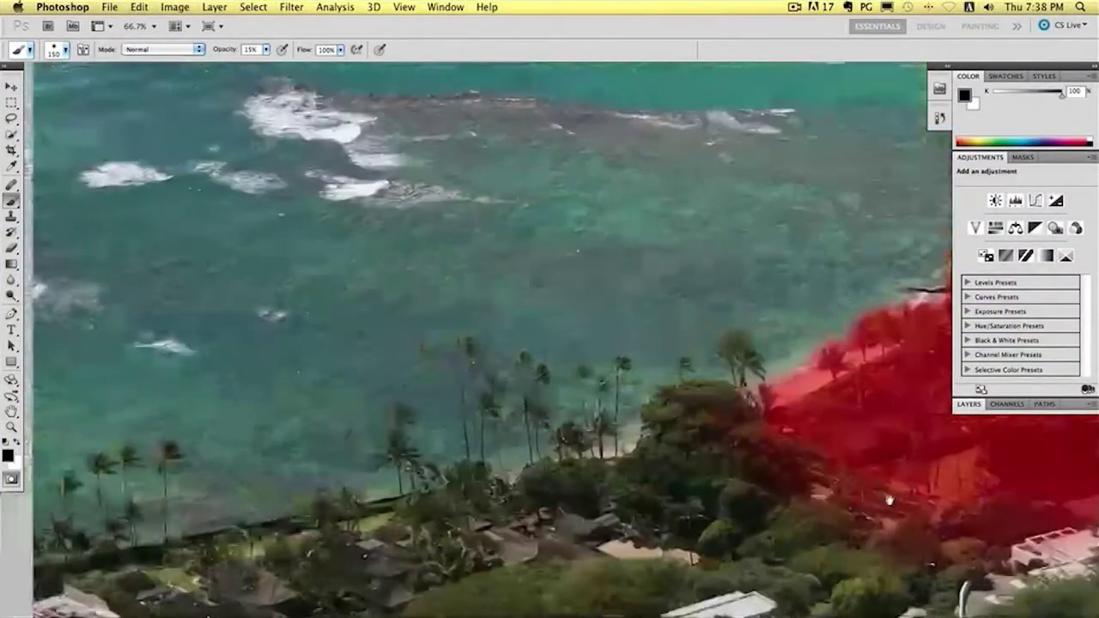
{"action": "left_click_drag", "start_coordinate": [922, 487], "coordinate": [573, 506]}
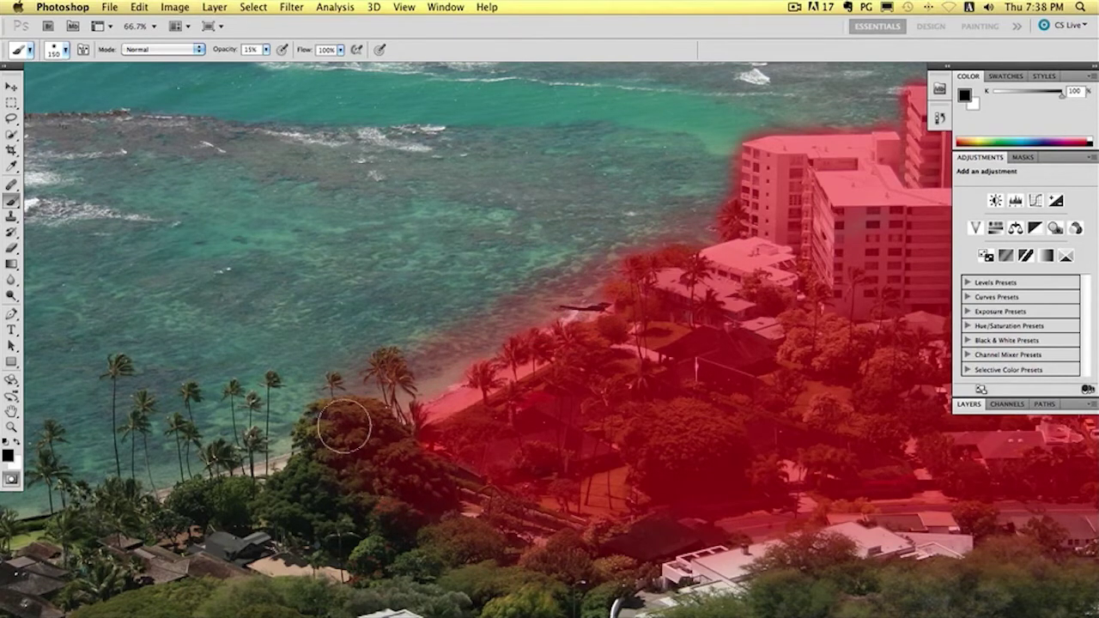
- Build up the faint mask over the large dark tree and along the shoreline beside the beach
{"action": "scroll", "coordinate": [343, 422], "scroll_direction": "down", "scroll_amount": 4}
{"action": "scroll", "coordinate": [343, 422], "scroll_direction": "right", "scroll_amount": 4}
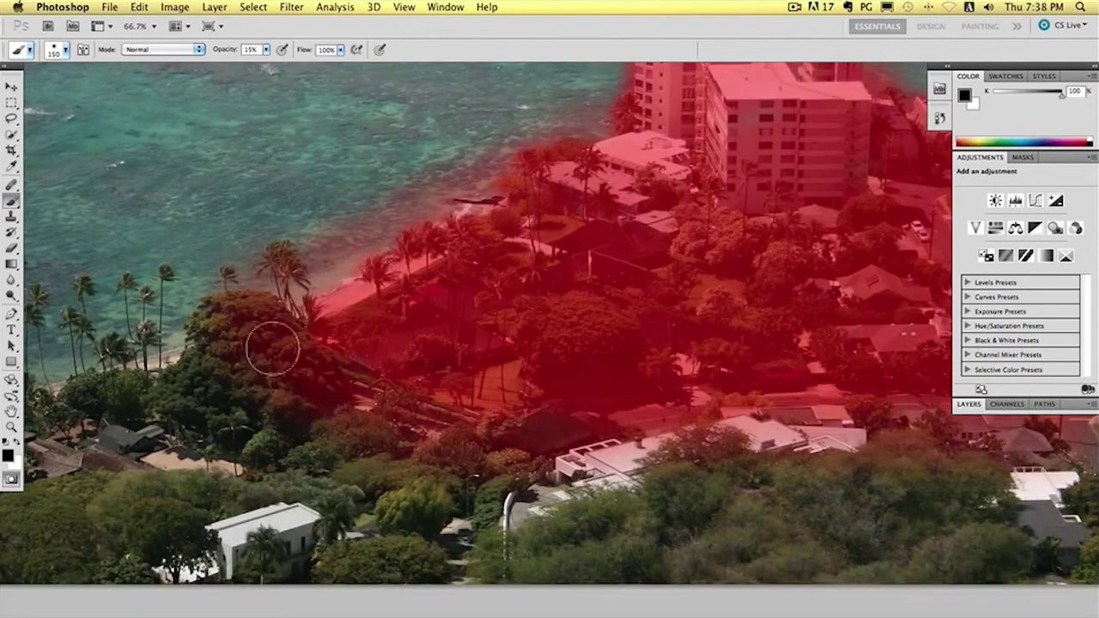
{"action": "scroll", "coordinate": [377, 513], "scroll_direction": "up", "scroll_amount": 3}
{"action": "scroll", "coordinate": [378, 513], "scroll_direction": "left", "scroll_amount": 1}
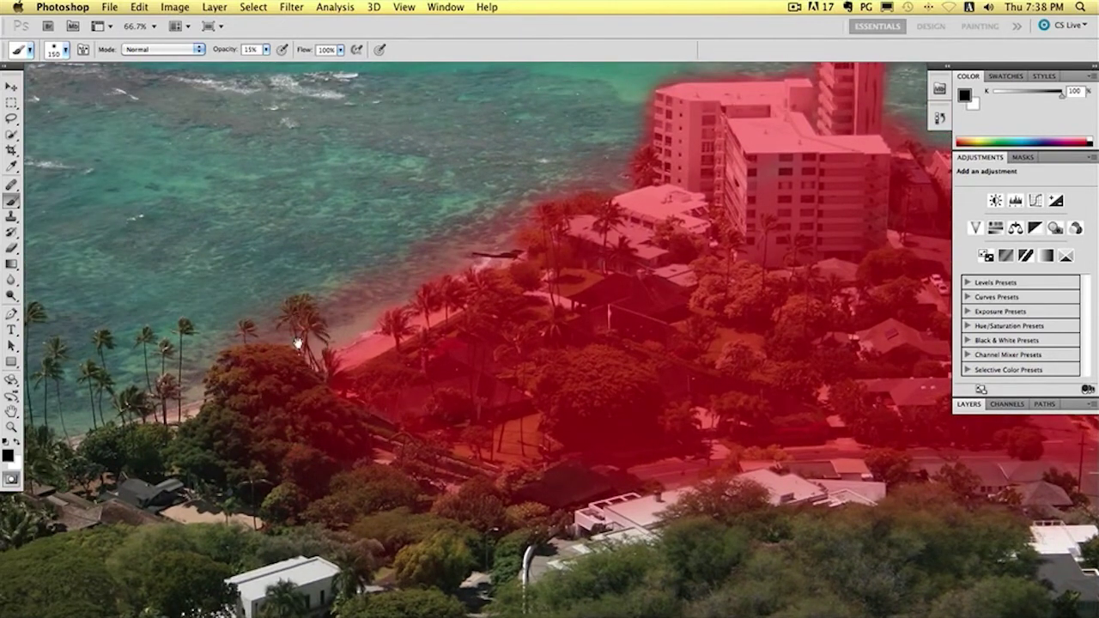
{"action": "scroll", "coordinate": [461, 247], "scroll_direction": "right", "scroll_amount": 5}
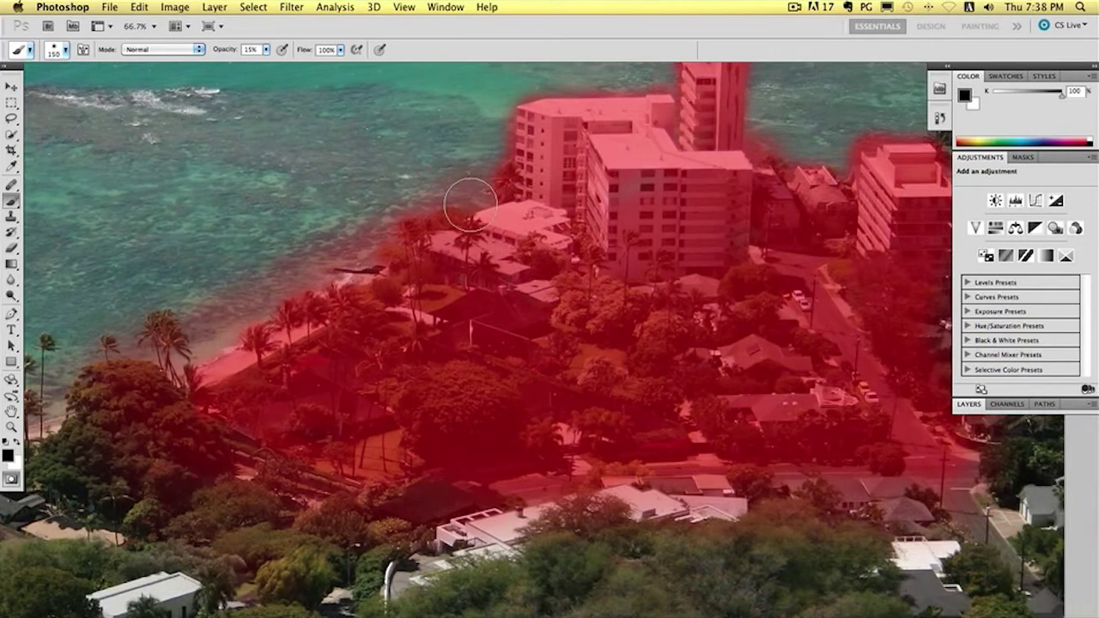
- Feather the mask's outer edges around the apartment blocks and over the houses beside the beige building
{"action": "left_click_drag", "start_coordinate": [468, 233], "coordinate": [218, 490]}
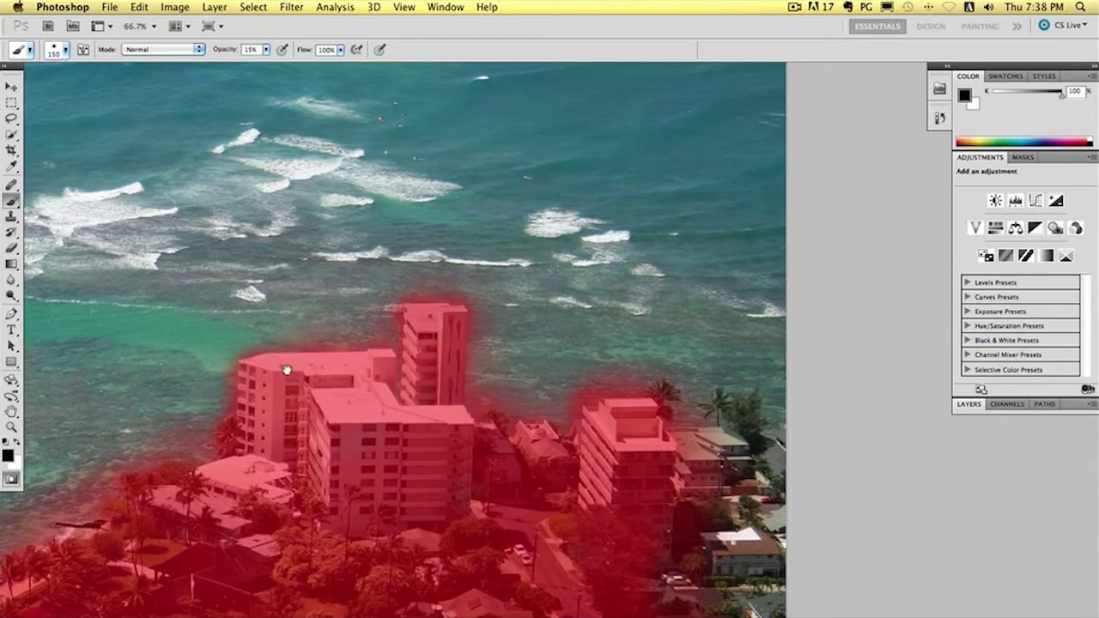
{"action": "left_click_drag", "start_coordinate": [286, 370], "coordinate": [442, 343]}
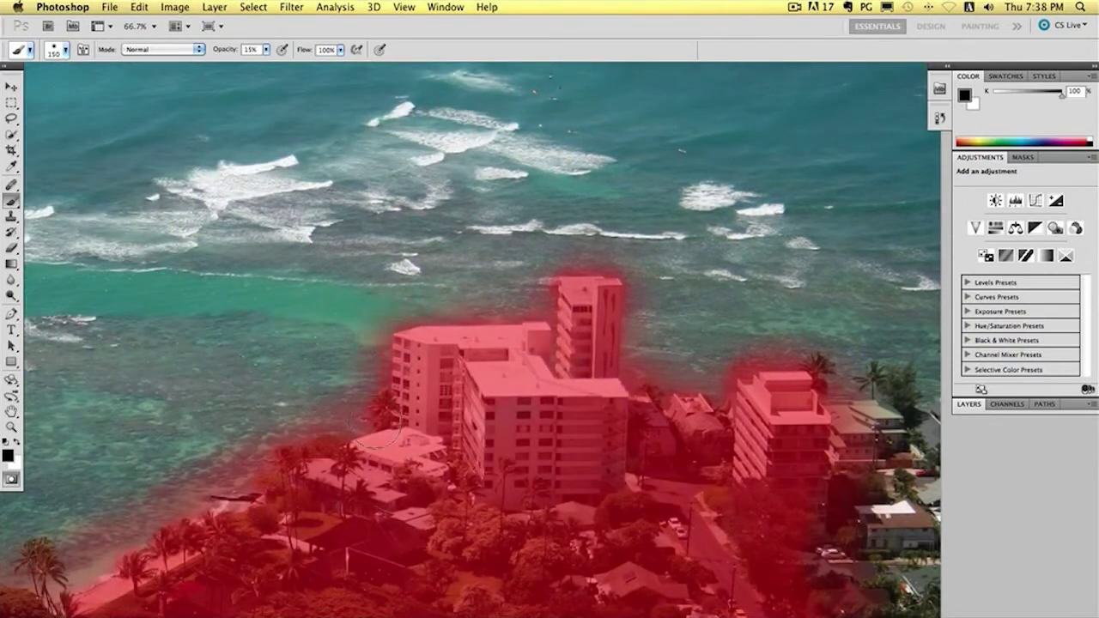
{"action": "left_click_drag", "start_coordinate": [518, 410], "coordinate": [367, 285]}
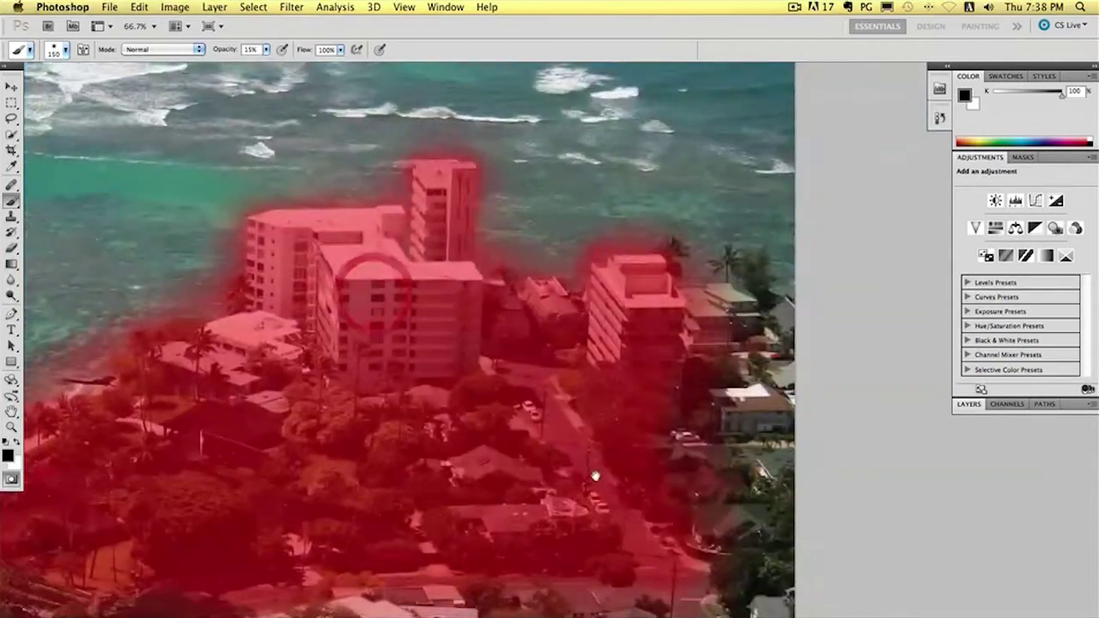
{"action": "left_click_drag", "start_coordinate": [595, 476], "coordinate": [754, 252]}
{"action": "scroll", "coordinate": [518, 258], "scroll_direction": "down", "scroll_amount": 10}
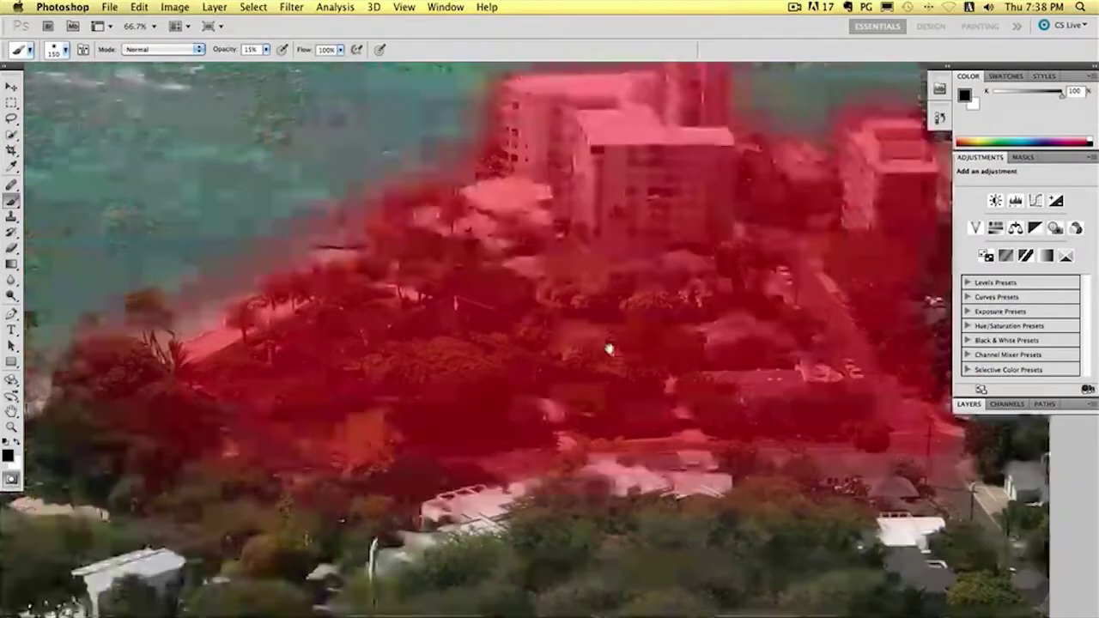
{"action": "scroll", "coordinate": [608, 348], "scroll_direction": "down", "scroll_amount": 1}
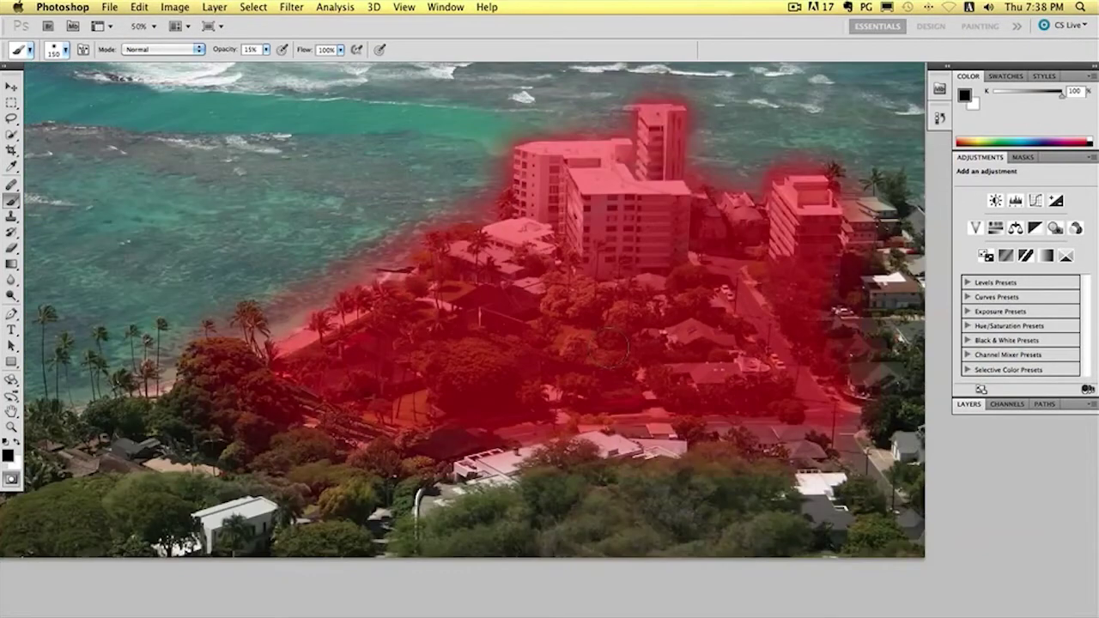
{"action": "scroll", "coordinate": [612, 352], "scroll_direction": "down", "scroll_amount": 1}
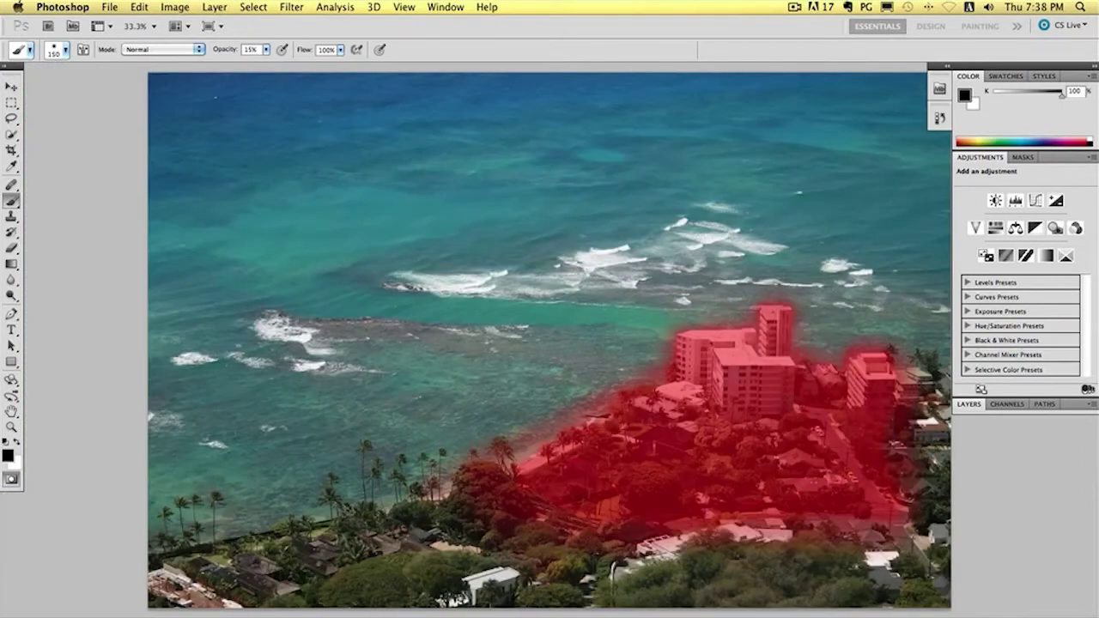
- Exit Quick Mask mode and inspect the selection outline along the beach and palms
{"action": "left_click", "coordinate": [11, 480]}
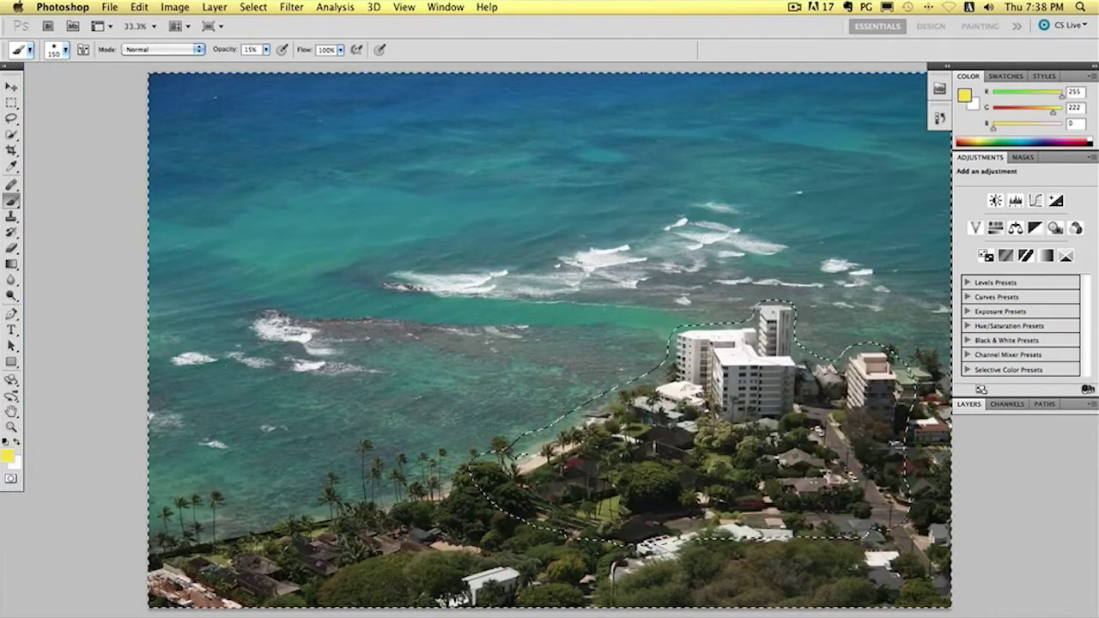
{"action": "left_click_drag", "start_coordinate": [656, 479], "coordinate": [553, 396]}
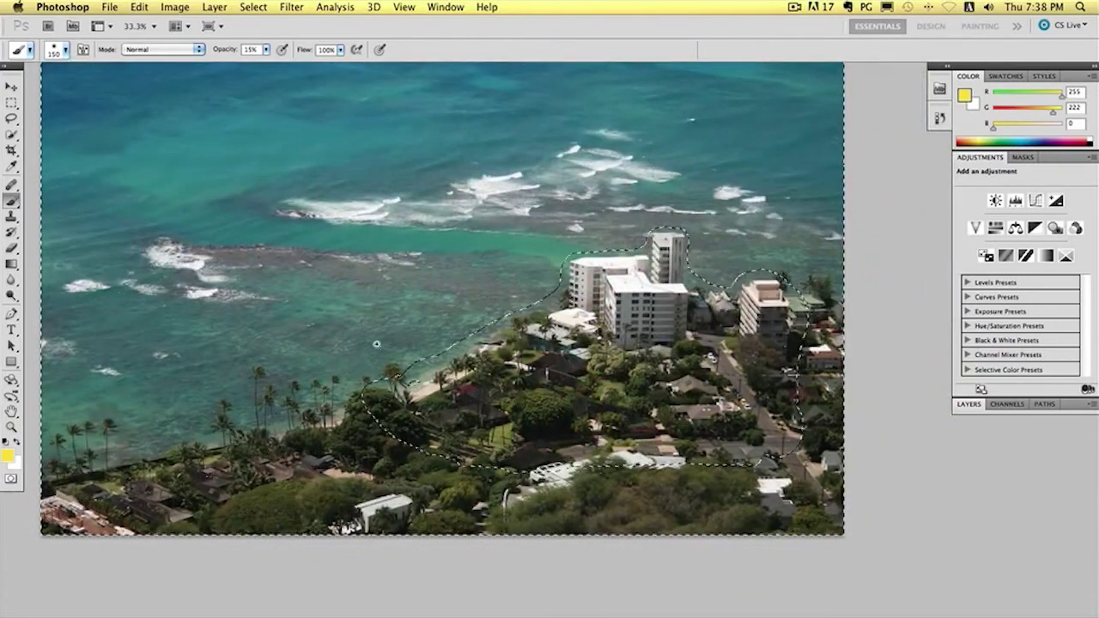
{"action": "scroll", "coordinate": [553, 396], "scroll_direction": "up", "scroll_amount": 5}
{"action": "scroll", "coordinate": [472, 418], "scroll_direction": "down", "scroll_amount": 5}
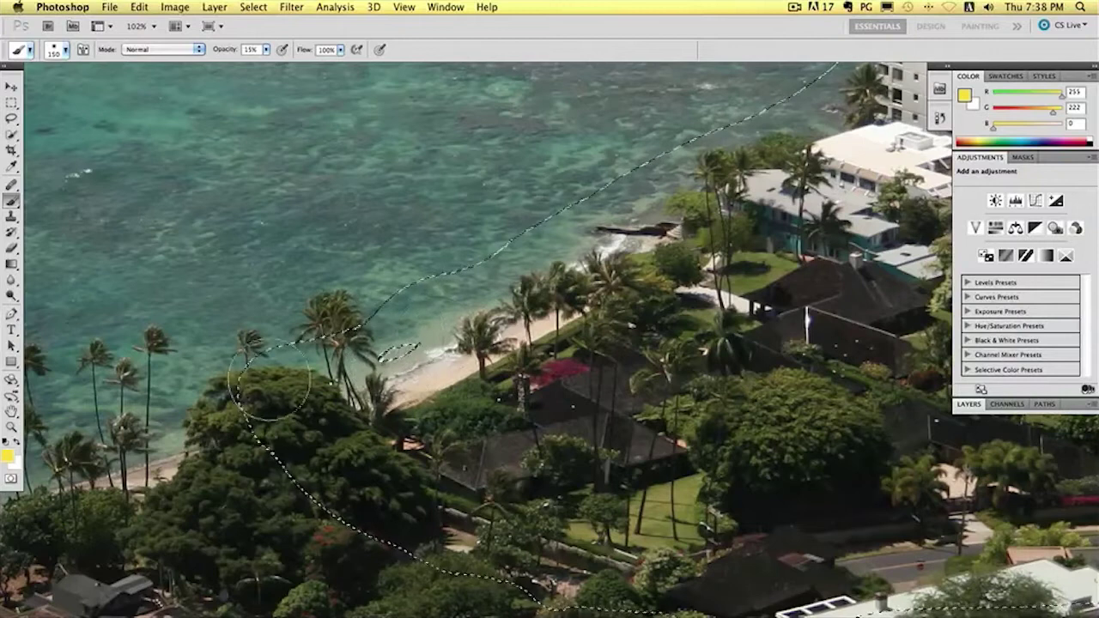
- Return to Quick Mask, fill the gap on the beach beside the palms, reduce the brush to 90 px, and convert the mask back to a selection
{"action": "key", "text": "q"}
{"action": "left_click_drag", "start_coordinate": [424, 428], "coordinate": [414, 370]}
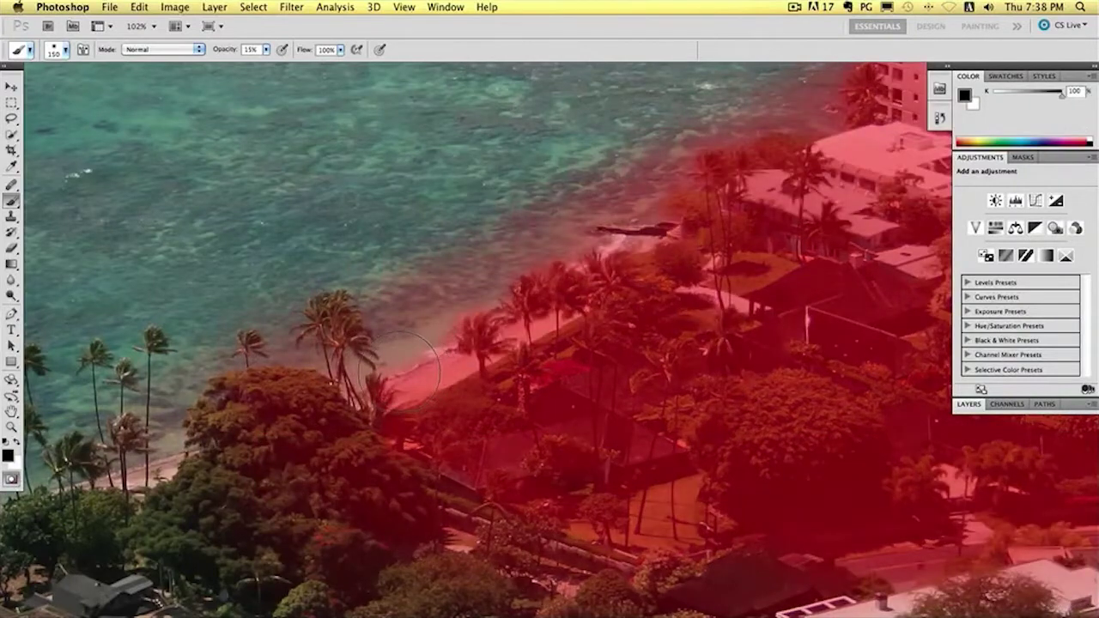
{"action": "key", "text": "bracketleft"}
{"action": "key", "text": "bracketleft"}
{"action": "key", "text": "bracketleft"}
{"action": "left_click", "coordinate": [11, 478]}
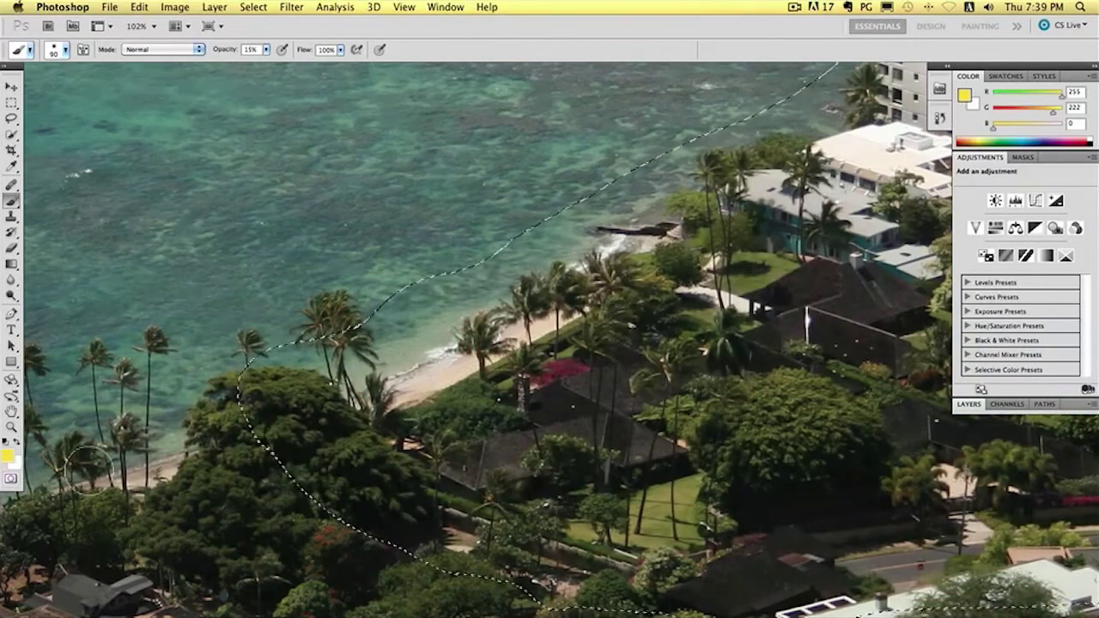
{"action": "key", "text": "super+minus"}
{"action": "key", "text": "super+minus"}
{"action": "key", "text": "super+minus"}
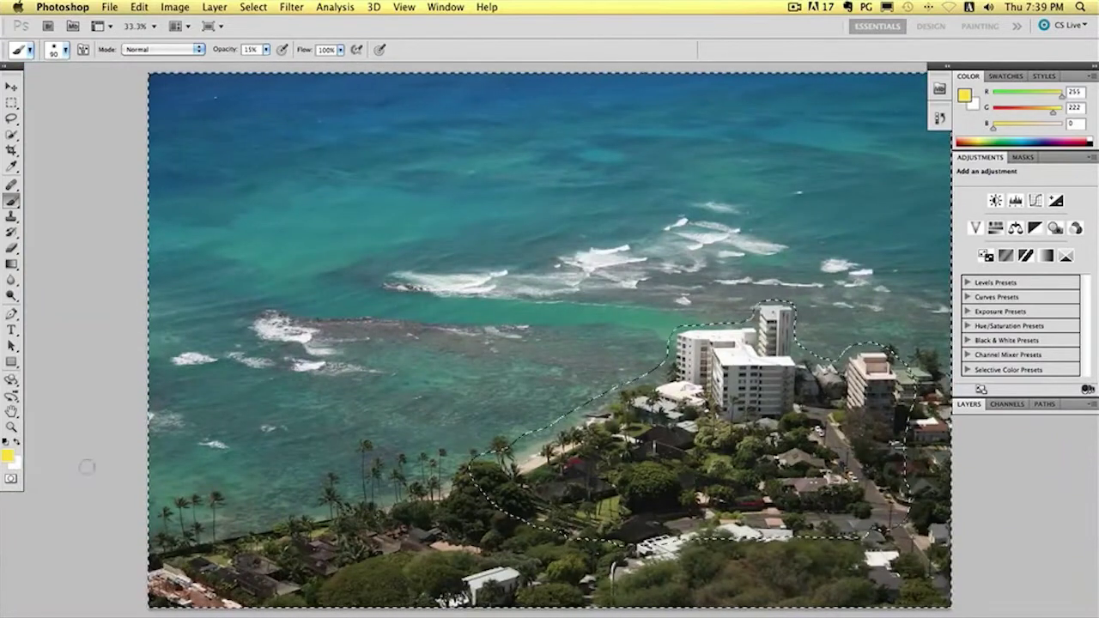
- Test the selection with yellow brush strokes from the water toward the buildings, raising the opacity to 100%, and undo them
{"action": "left_click", "coordinate": [291, 7]}
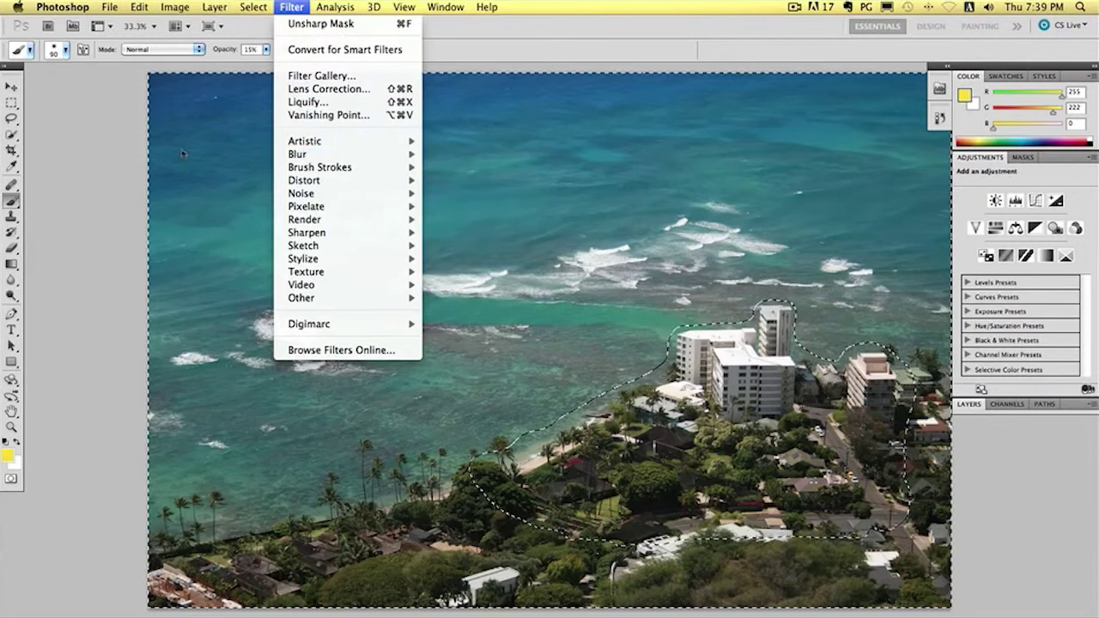
{"action": "left_click", "coordinate": [736, 364]}
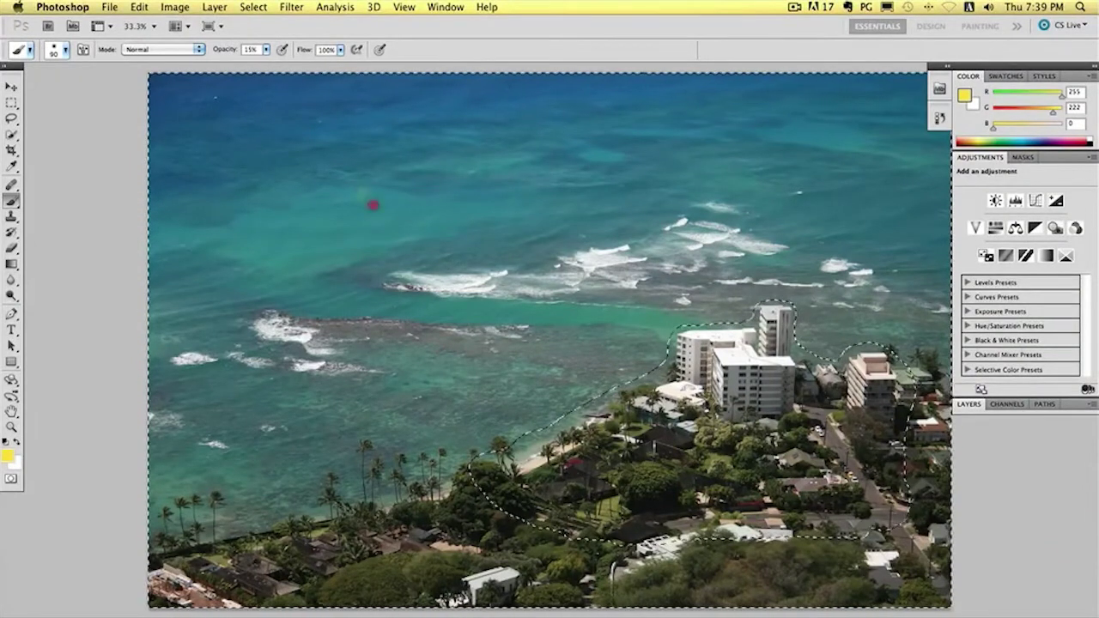
{"action": "left_click_drag", "start_coordinate": [373, 205], "coordinate": [556, 336]}
{"action": "key", "text": "super+z"}
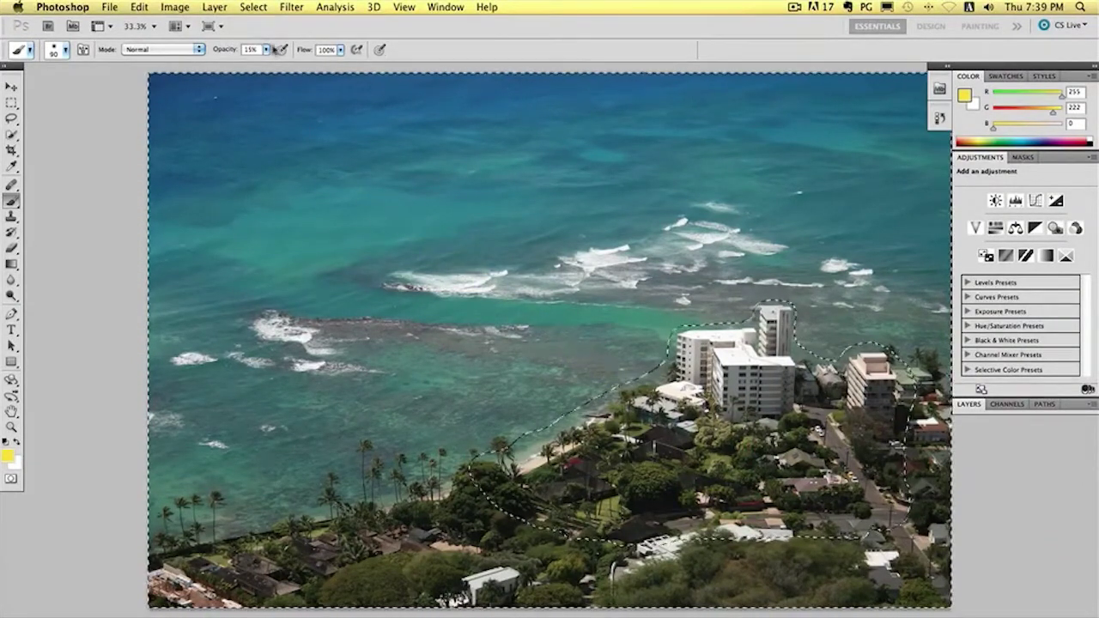
{"action": "left_click_drag", "start_coordinate": [344, 226], "coordinate": [617, 380]}
{"action": "left_click", "coordinate": [291, 7]}
{"action": "mouse_move", "coordinate": [302, 152]}
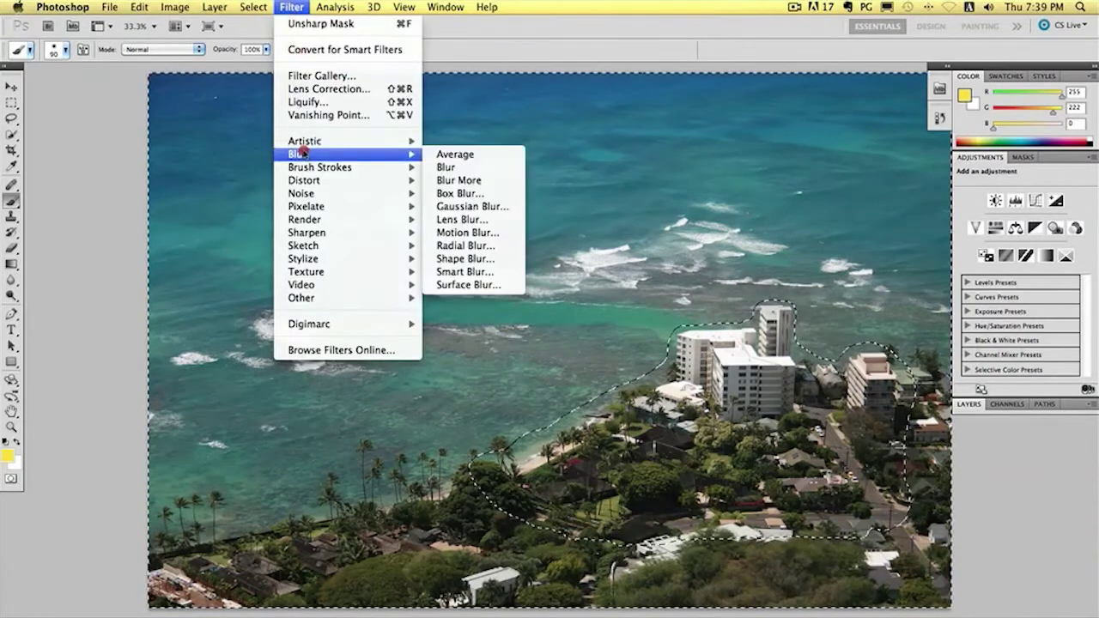
{"action": "left_click", "coordinate": [1054, 484]}
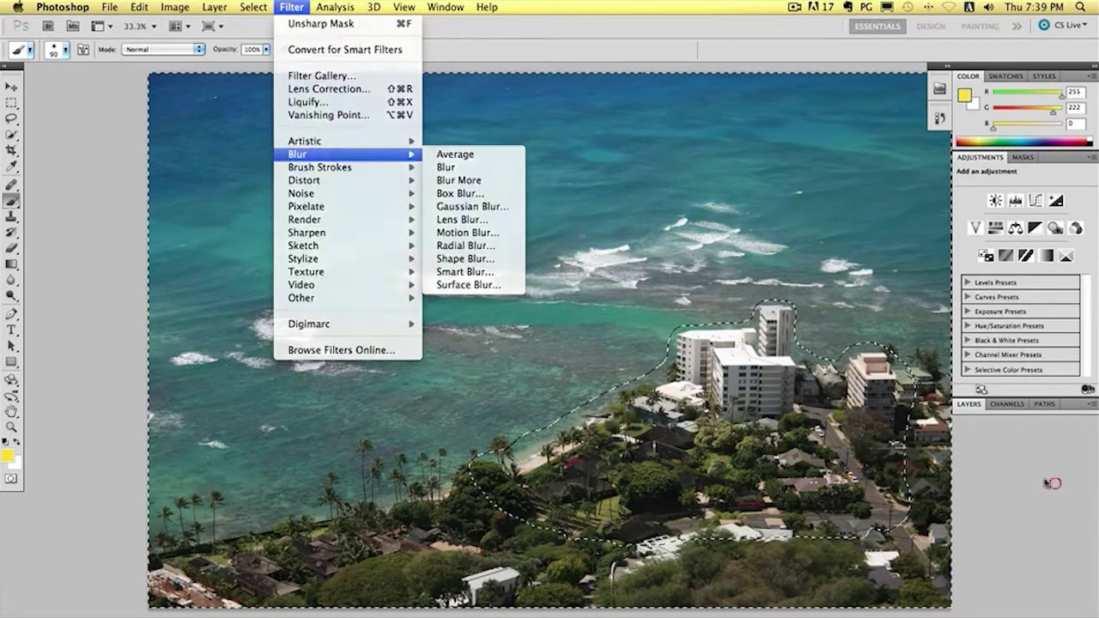
- Collapse the panel dock to icons, show the layers, and duplicate the Background layer
{"action": "scroll", "coordinate": [1055, 485], "scroll_direction": "up", "scroll_amount": 2}
{"action": "scroll", "coordinate": [1055, 484], "scroll_direction": "right", "scroll_amount": 2}
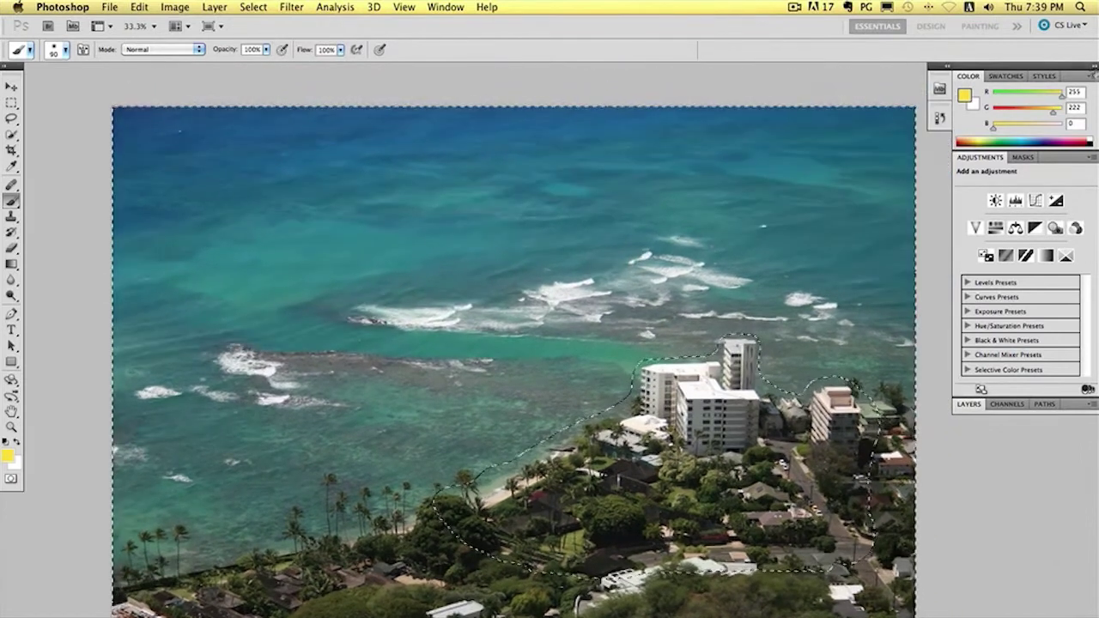
{"action": "left_click", "coordinate": [1090, 66]}
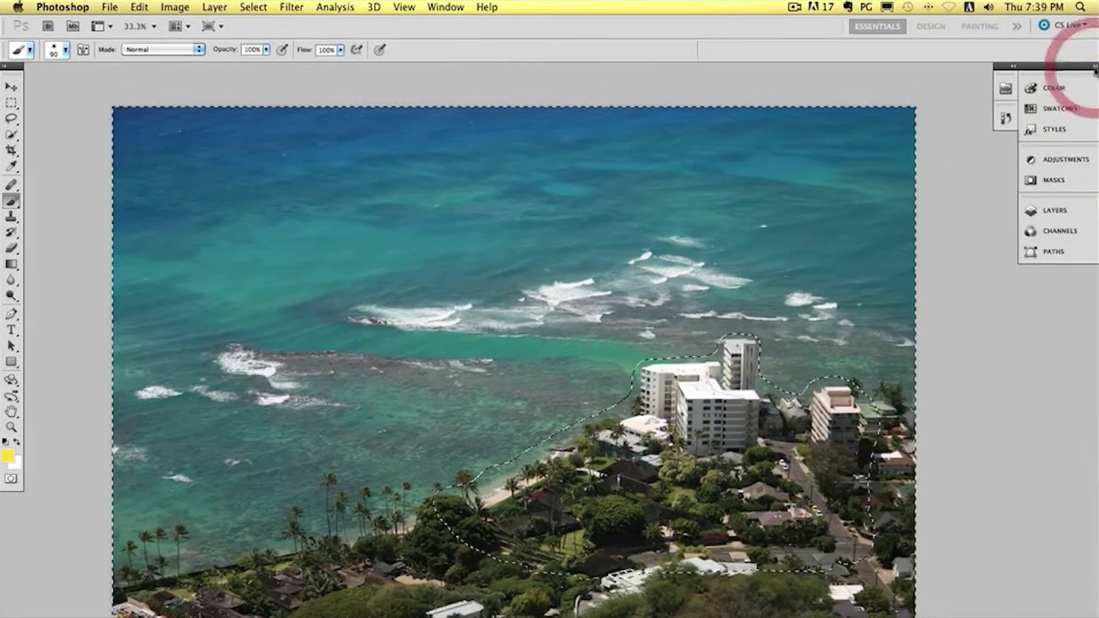
{"action": "left_click", "coordinate": [1049, 209]}
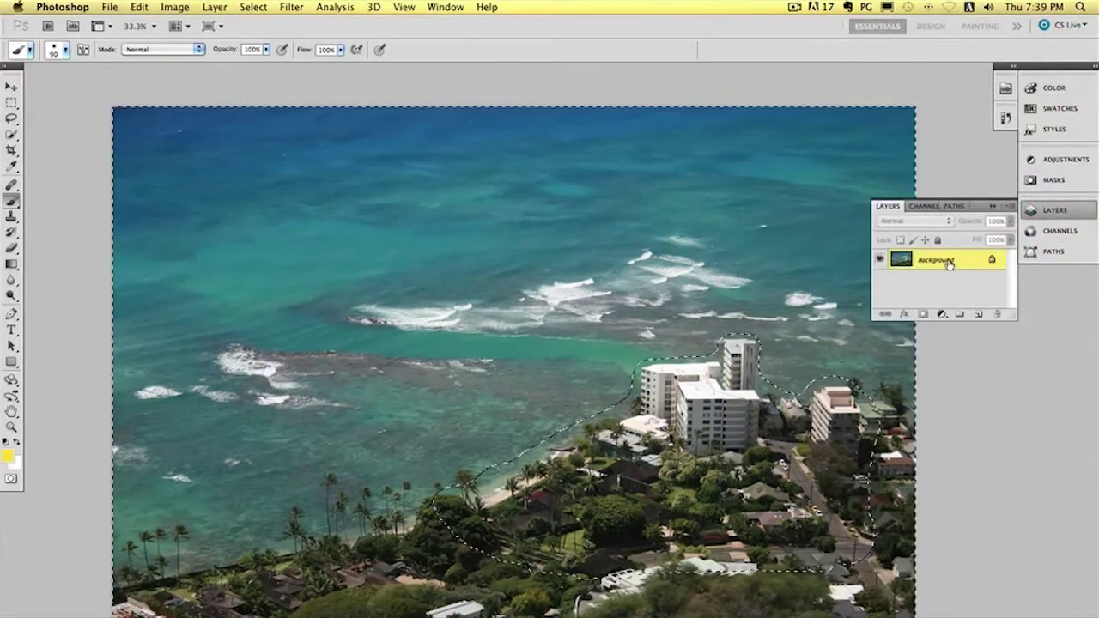
{"action": "left_click_drag", "start_coordinate": [949, 263], "coordinate": [979, 314]}
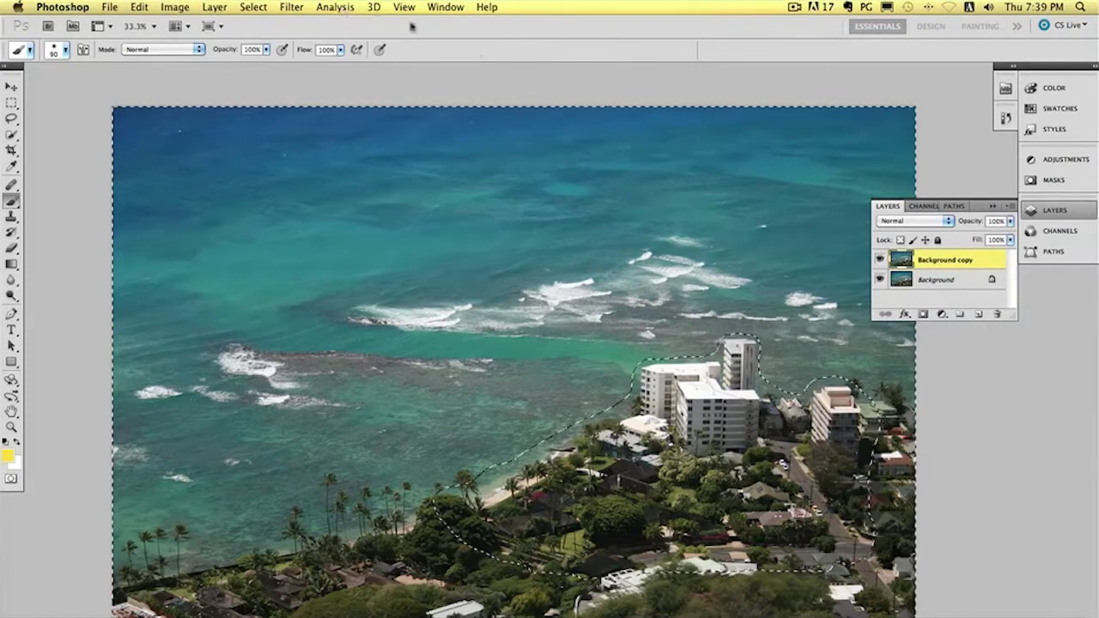
- Preview a Lens Blur with radius 33 on the duplicate layer's selected surroundings and close the filter without applying it
{"action": "left_click", "coordinate": [291, 7]}
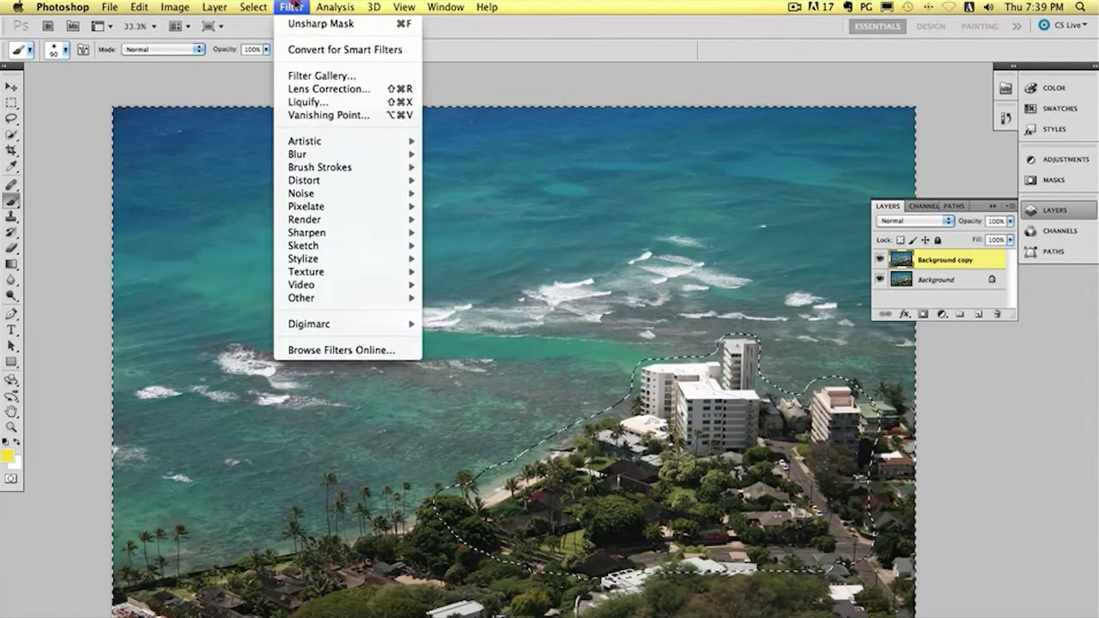
{"action": "mouse_move", "coordinate": [324, 155]}
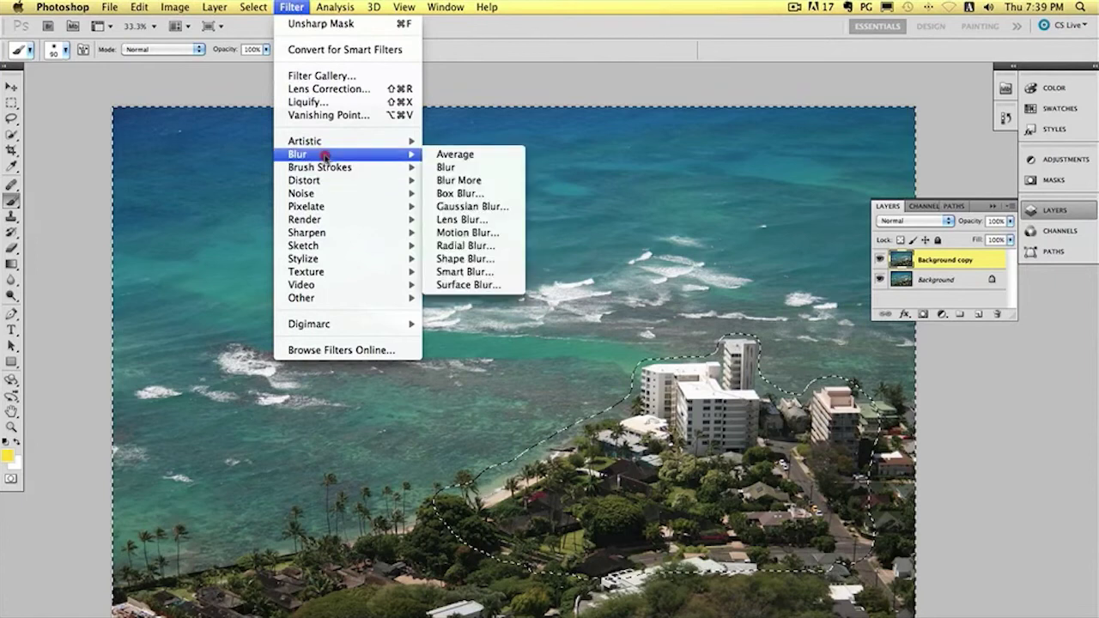
{"action": "left_click", "coordinate": [464, 220]}
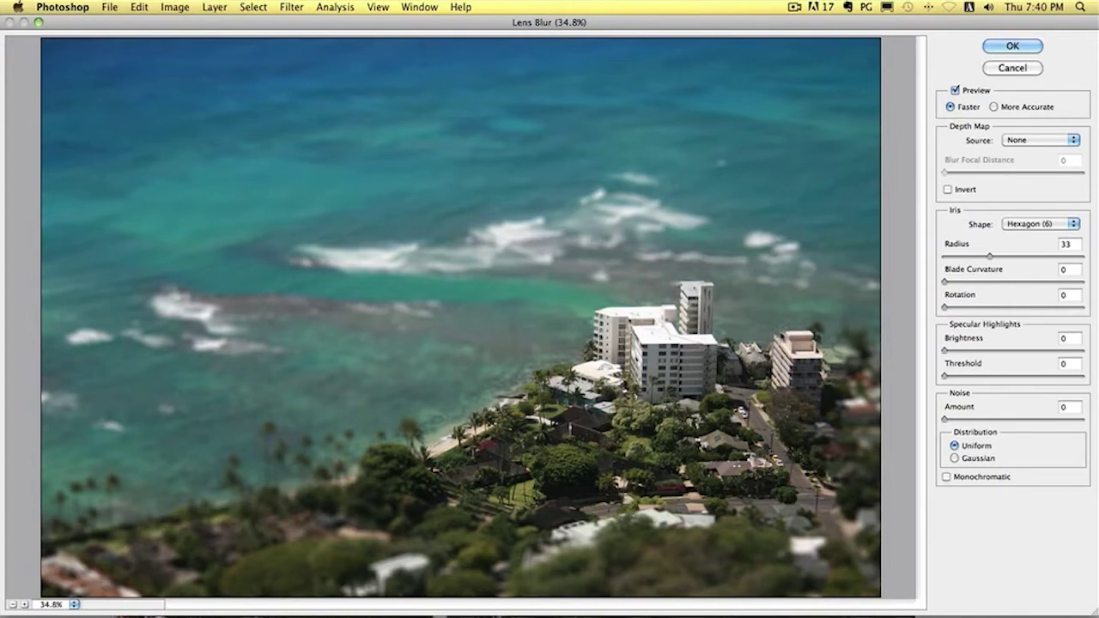
{"action": "key", "text": "Return"}
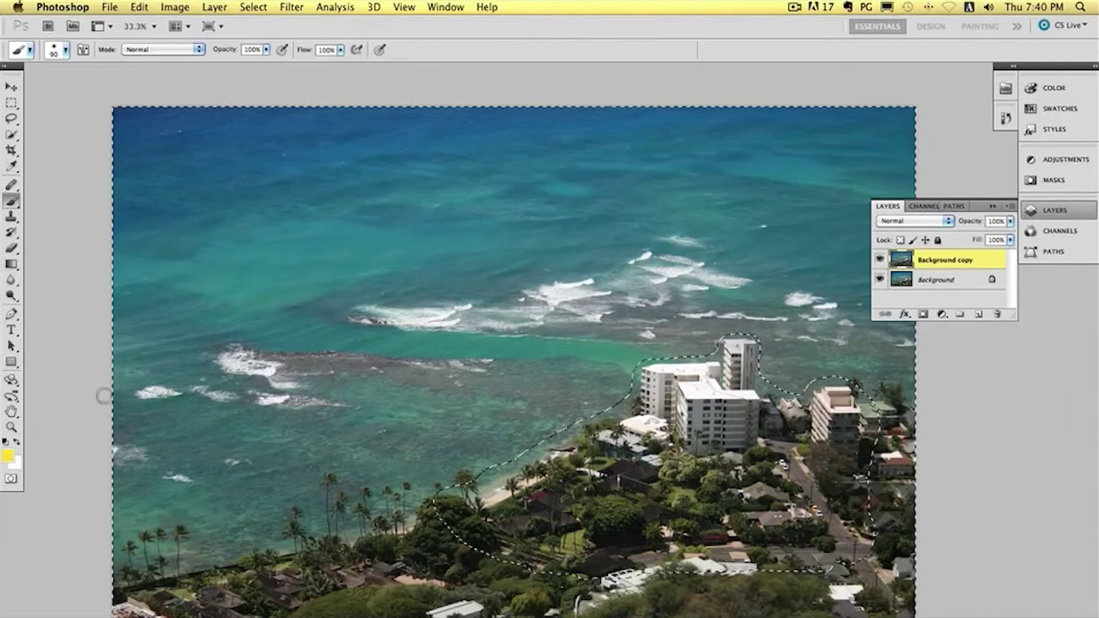
- Return to Quick Mask, swap the foreground colour to white, and test an erasing stroke at 100% opacity above the beige building, then undo it
{"action": "key", "text": "q"}
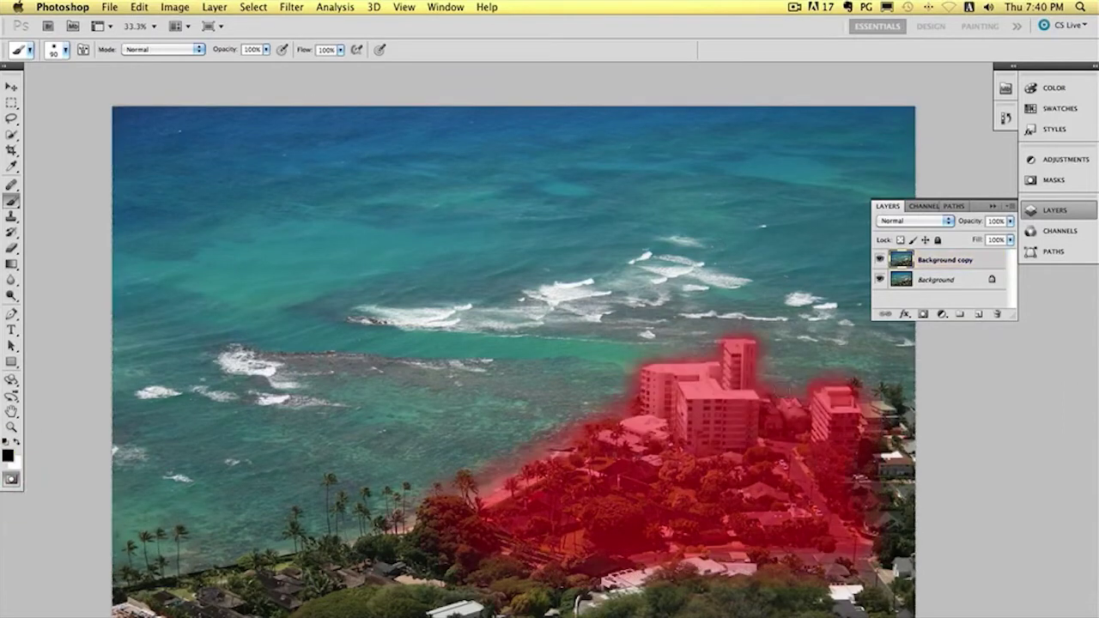
{"action": "key", "text": "super+space"}
{"action": "left_click", "coordinate": [814, 399], "text": "super"}
{"action": "left_click", "coordinate": [815, 398], "text": "super"}
{"action": "left_click", "coordinate": [815, 397], "text": "super"}
{"action": "left_click", "coordinate": [816, 395], "text": "super"}
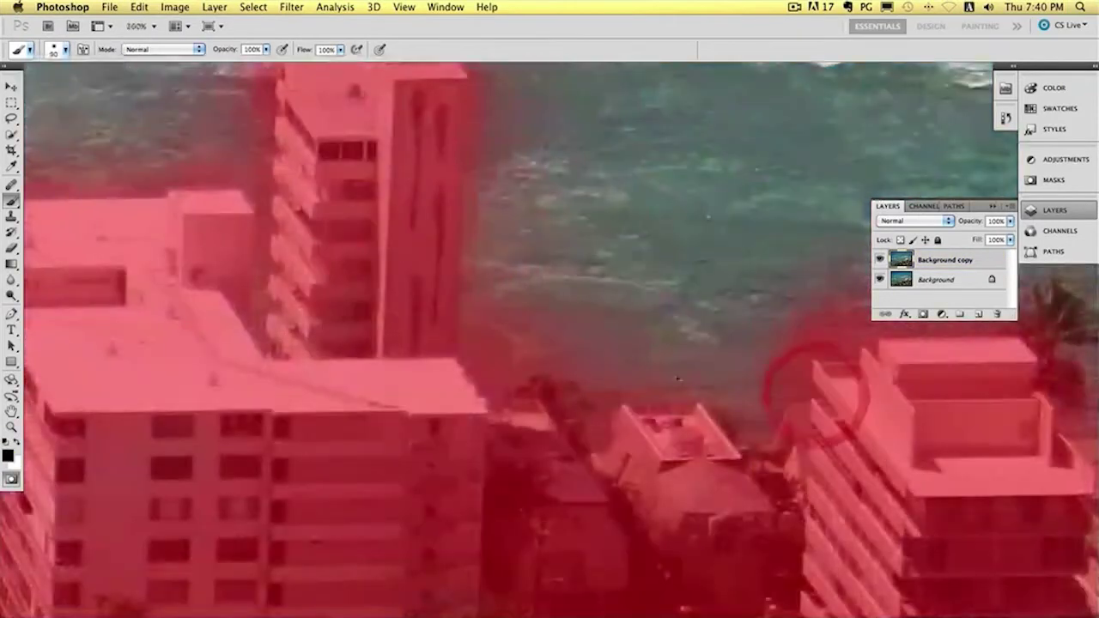
{"action": "left_click_drag", "start_coordinate": [728, 368], "coordinate": [515, 373]}
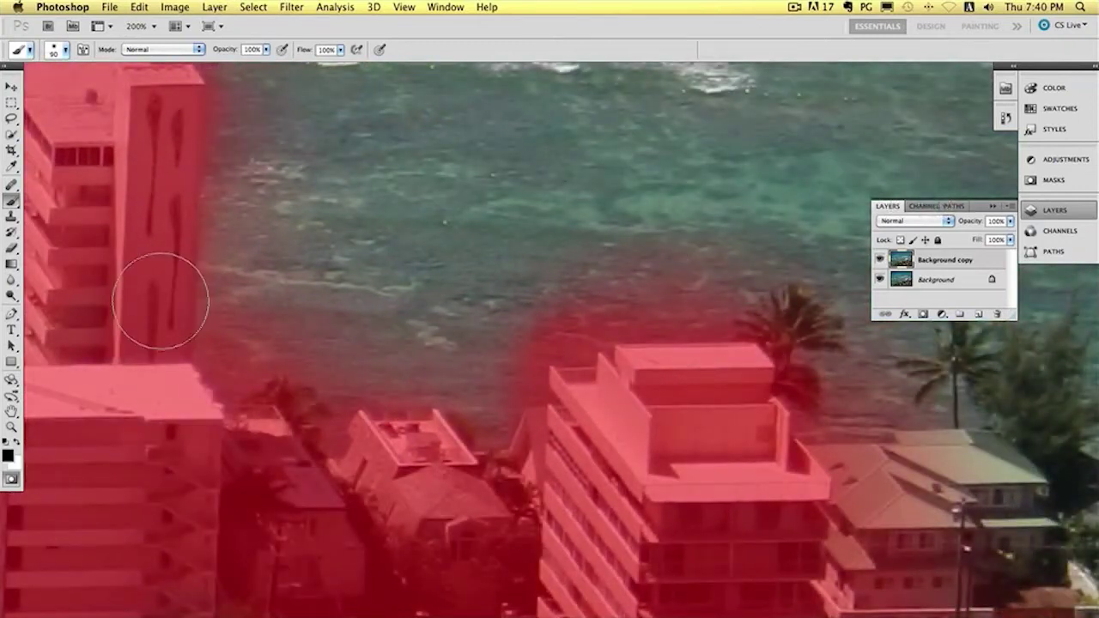
{"action": "left_click", "coordinate": [17, 442]}
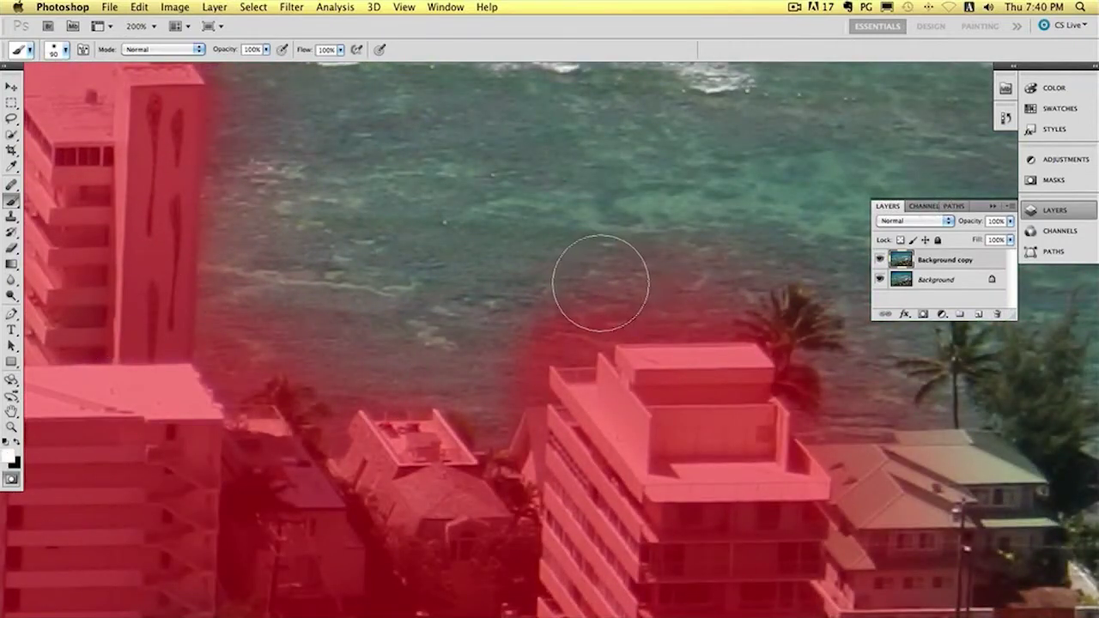
{"action": "mouse_move", "coordinate": [596, 287]}
{"action": "left_mouse_down"}
{"action": "mouse_move", "coordinate": [558, 323]}
{"action": "mouse_move", "coordinate": [534, 299]}
{"action": "left_mouse_up"}
{"action": "key", "text": "super+z"}
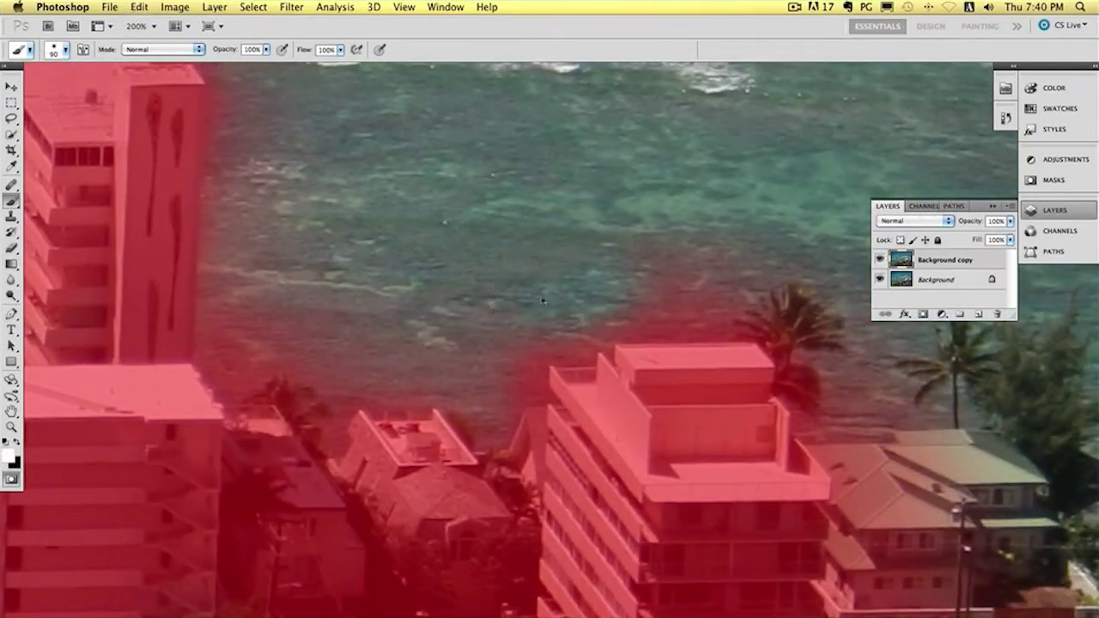
- Lower the brush opacity to 18% and go along the mask's edges around the beige building, the tower and the white apartment blocks
{"action": "left_click_drag", "start_coordinate": [266, 49], "coordinate": [214, 66]}
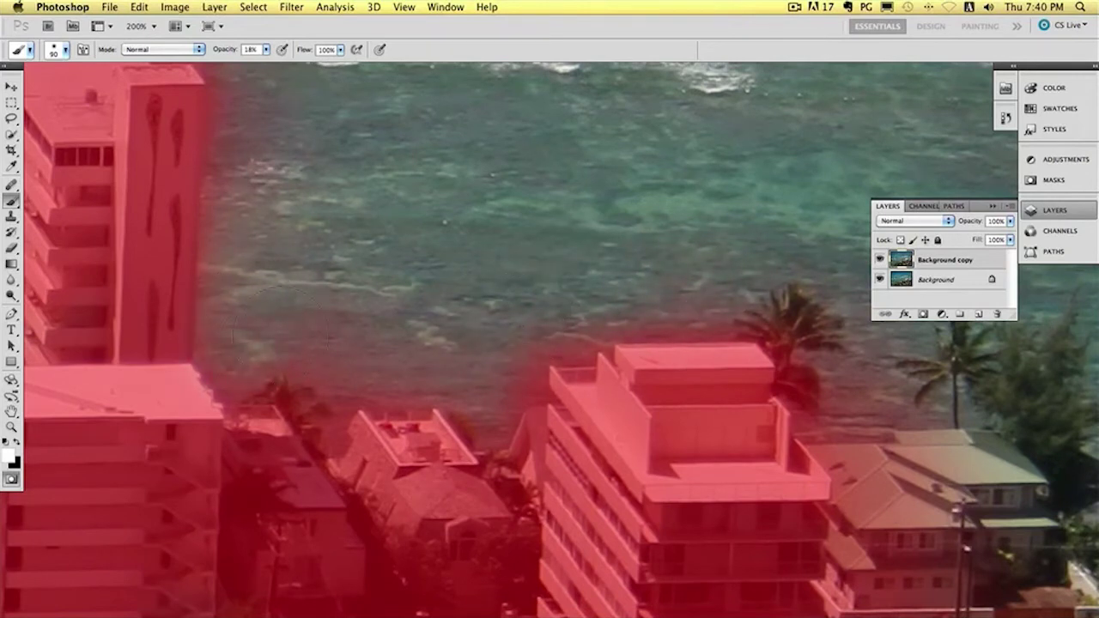
{"action": "left_click_drag", "start_coordinate": [392, 351], "coordinate": [563, 403]}
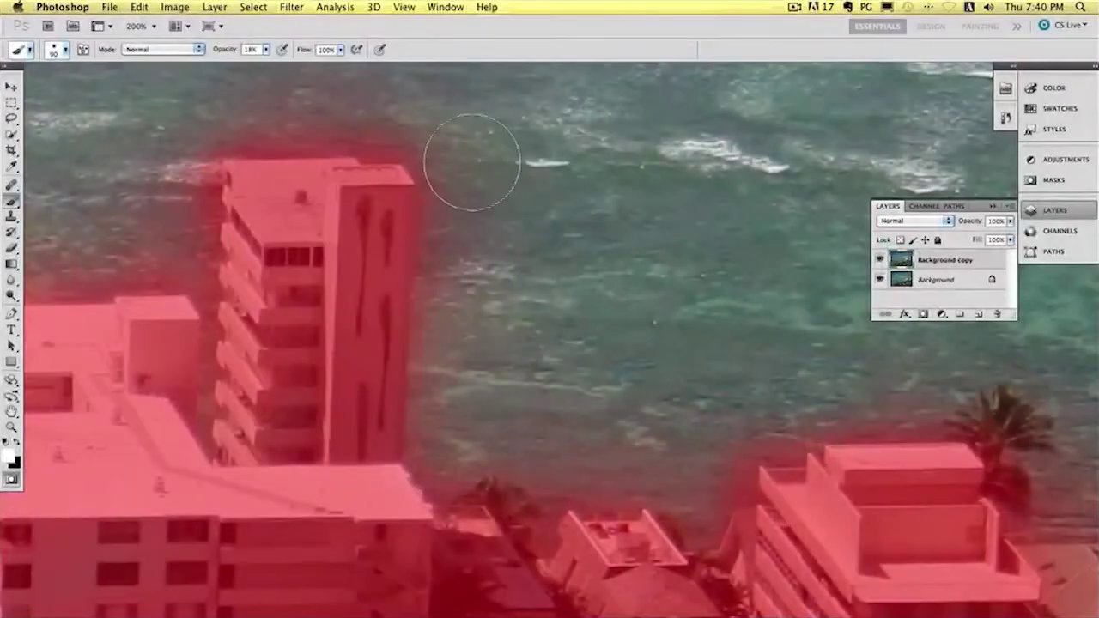
{"action": "left_click_drag", "start_coordinate": [292, 103], "coordinate": [559, 110]}
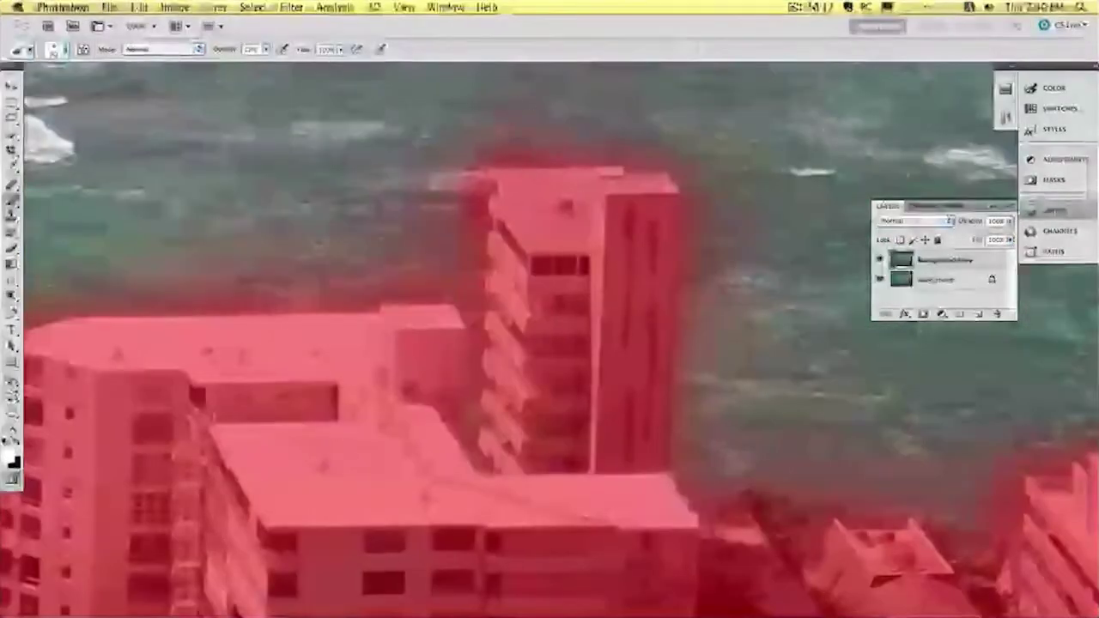
{"action": "left_click_drag", "start_coordinate": [193, 230], "coordinate": [335, 209]}
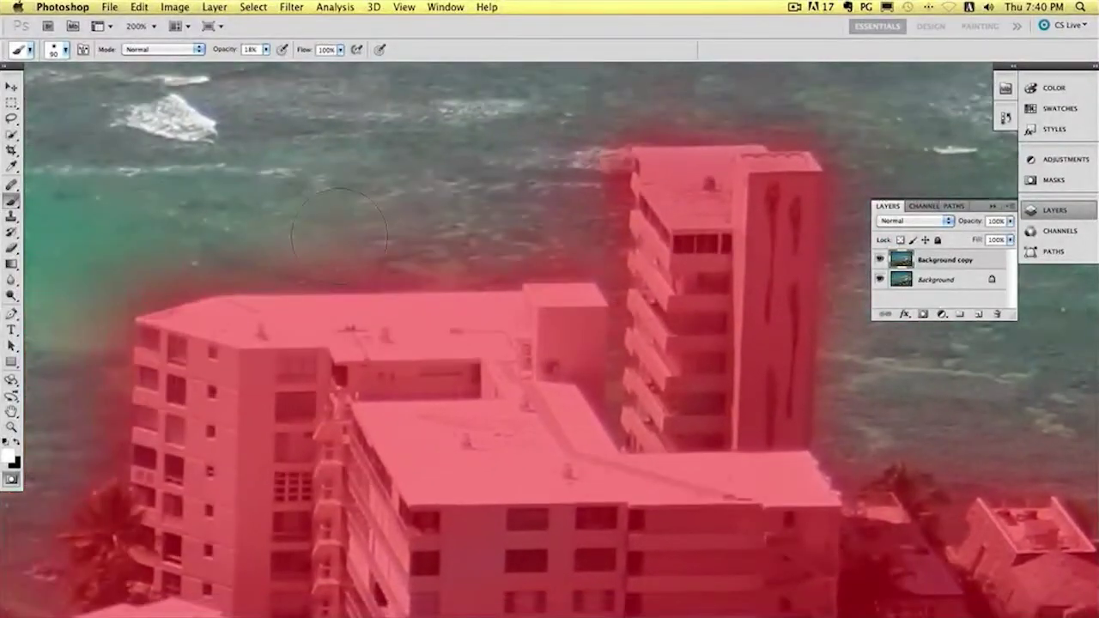
{"action": "scroll", "coordinate": [280, 221], "scroll_direction": "left", "scroll_amount": 6}
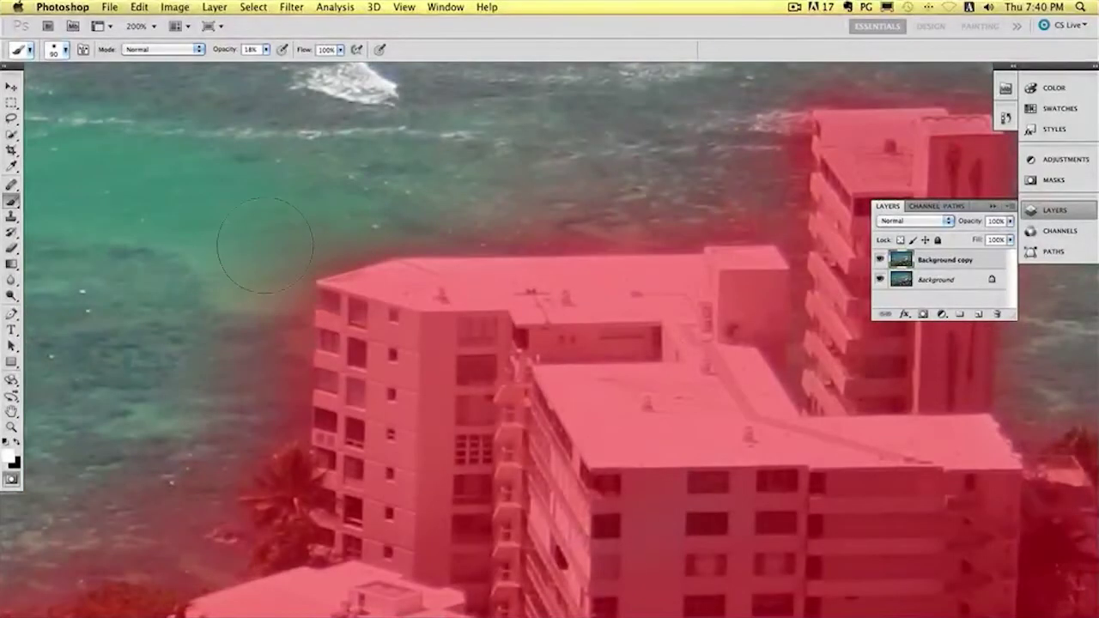
{"action": "scroll", "coordinate": [239, 305], "scroll_direction": "down", "scroll_amount": 7}
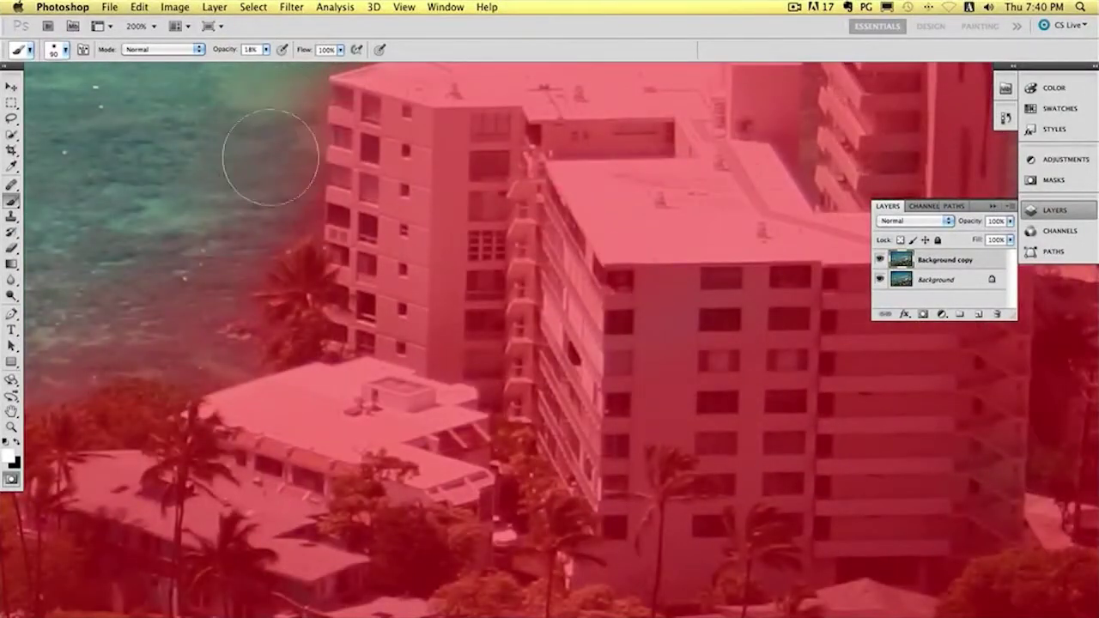
- Exit Quick Mask mode and inspect the selection outline from the white apartment blocks across to the beige building
{"action": "left_click", "coordinate": [12, 476]}
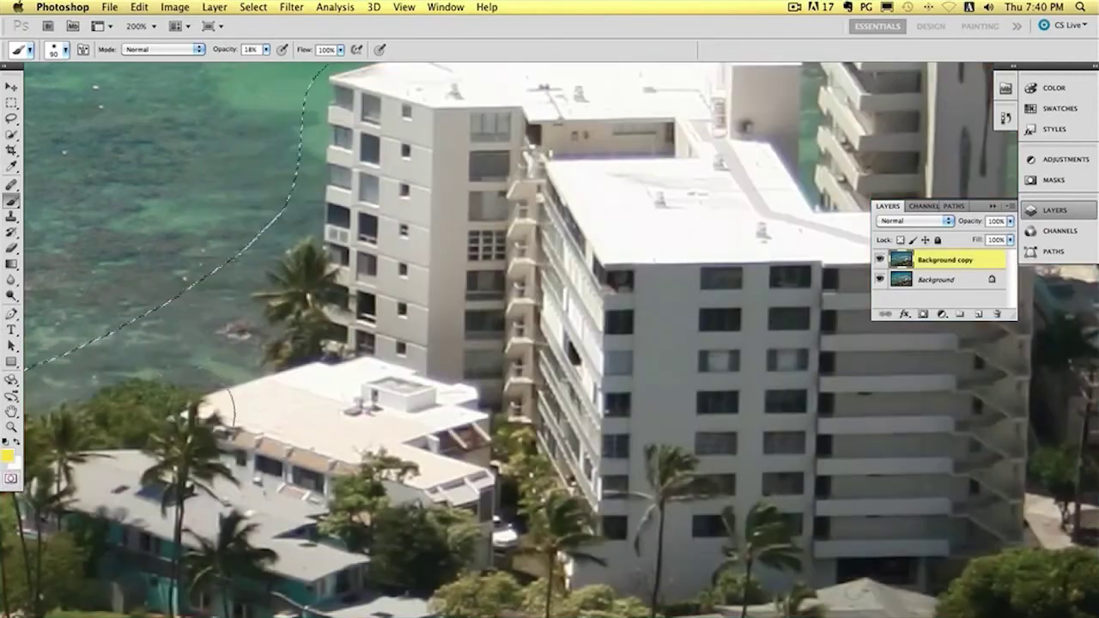
{"action": "scroll", "coordinate": [299, 429], "scroll_direction": "up", "scroll_amount": 5}
{"action": "left_click_drag", "start_coordinate": [657, 299], "coordinate": [606, 304]}
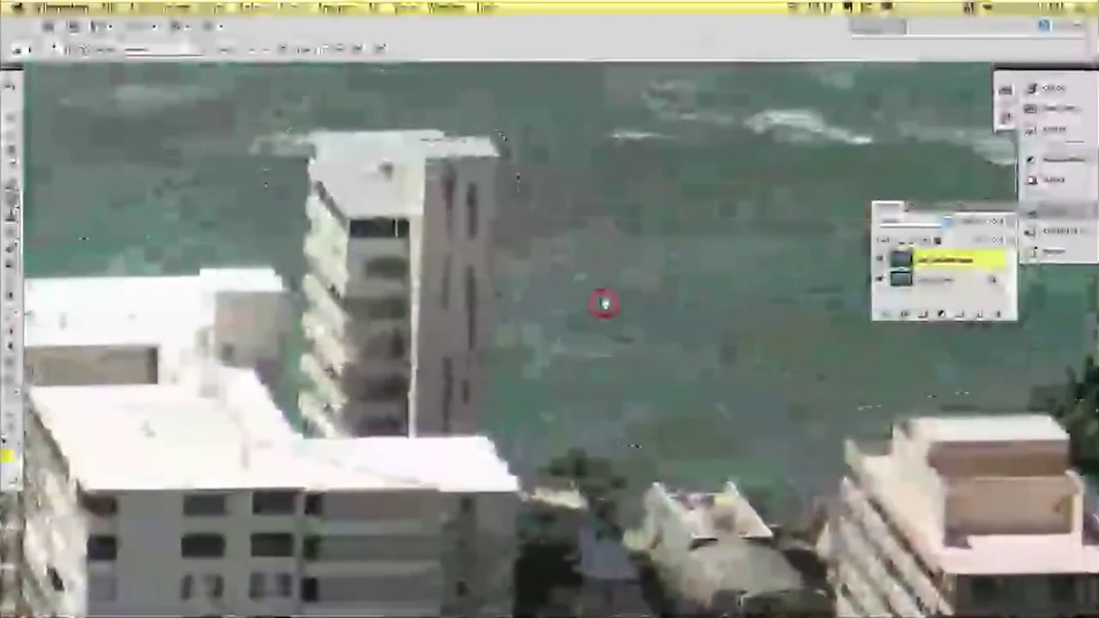
{"action": "mouse_move", "coordinate": [711, 341]}
{"action": "left_mouse_down"}
{"action": "mouse_move", "coordinate": [459, 298]}
{"action": "mouse_move", "coordinate": [419, 267]}
{"action": "left_mouse_up"}
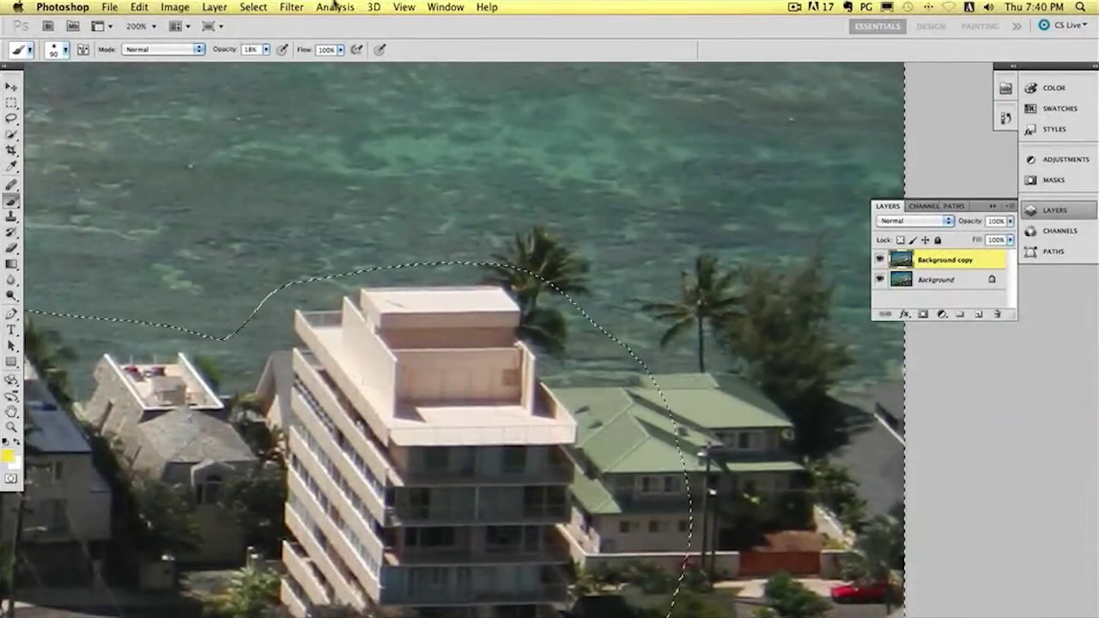
- Apply a Lens Blur to the selected surroundings with radius 36, blade curvature 7 and rotation 18
{"action": "left_click", "coordinate": [404, 6]}
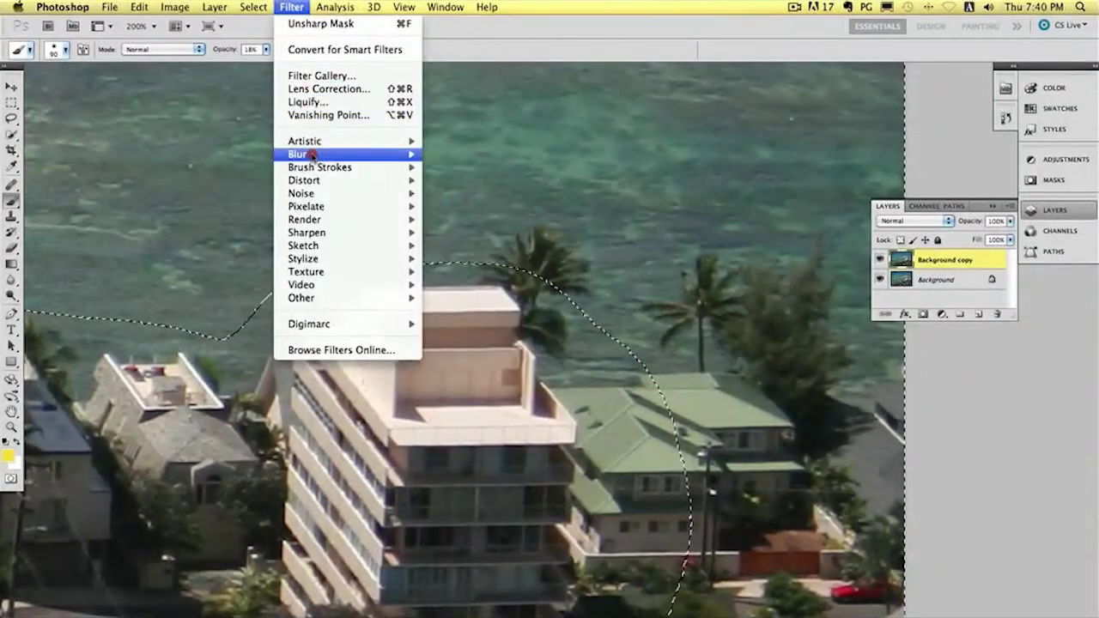
{"action": "mouse_move", "coordinate": [305, 154]}
{"action": "left_click", "coordinate": [496, 223]}
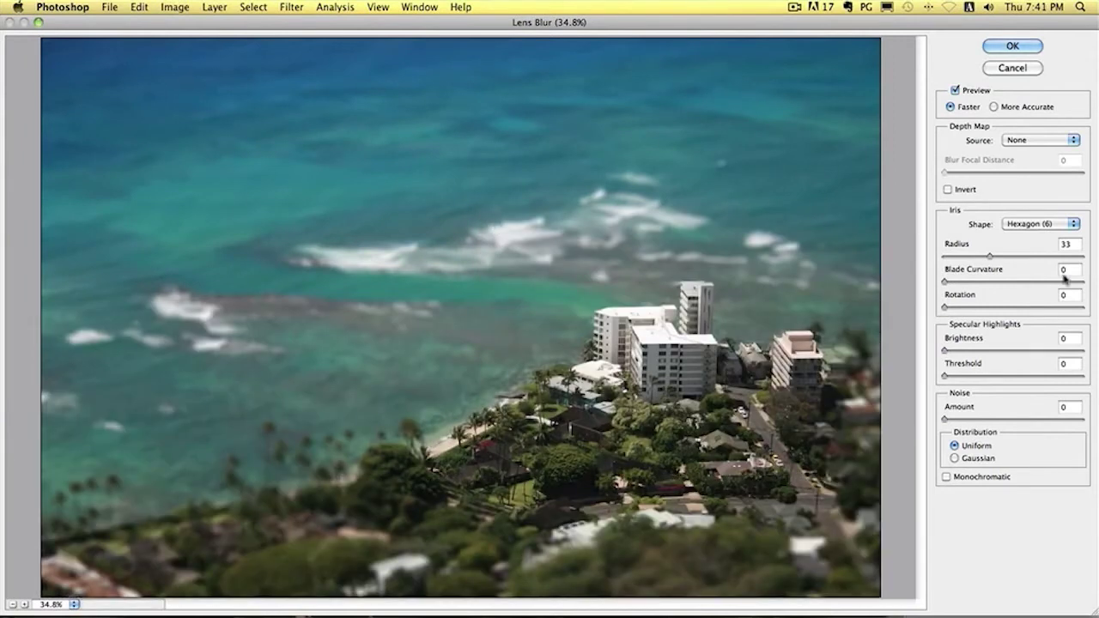
{"action": "left_click_drag", "start_coordinate": [991, 258], "coordinate": [993, 254]}
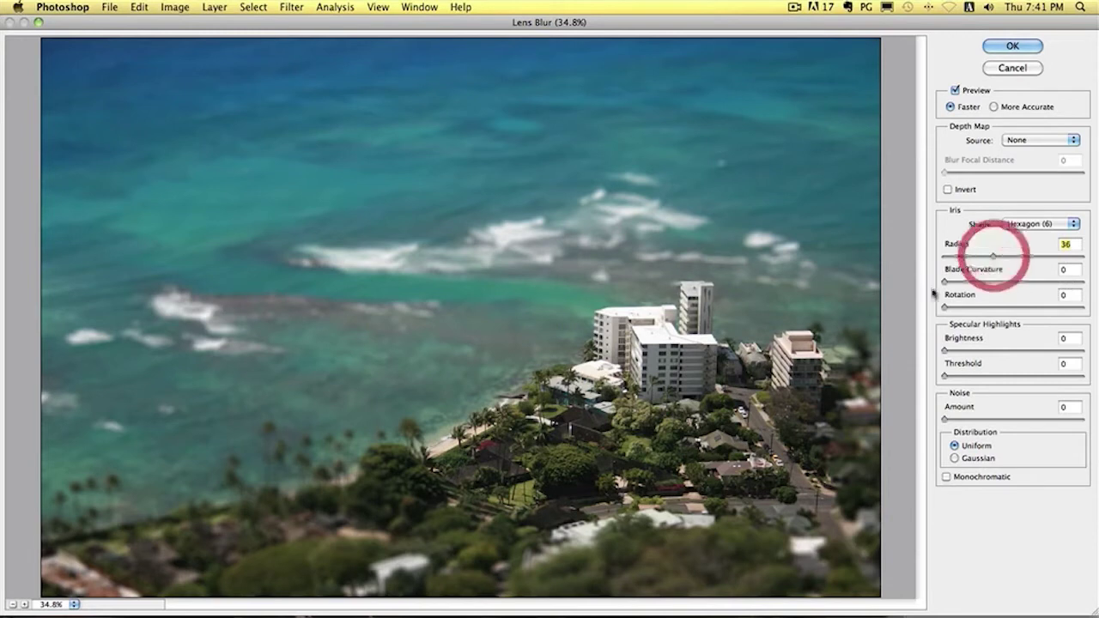
{"action": "left_click", "coordinate": [955, 283]}
{"action": "left_click_drag", "start_coordinate": [956, 284], "coordinate": [950, 307]}
{"action": "left_click", "coordinate": [952, 311]}
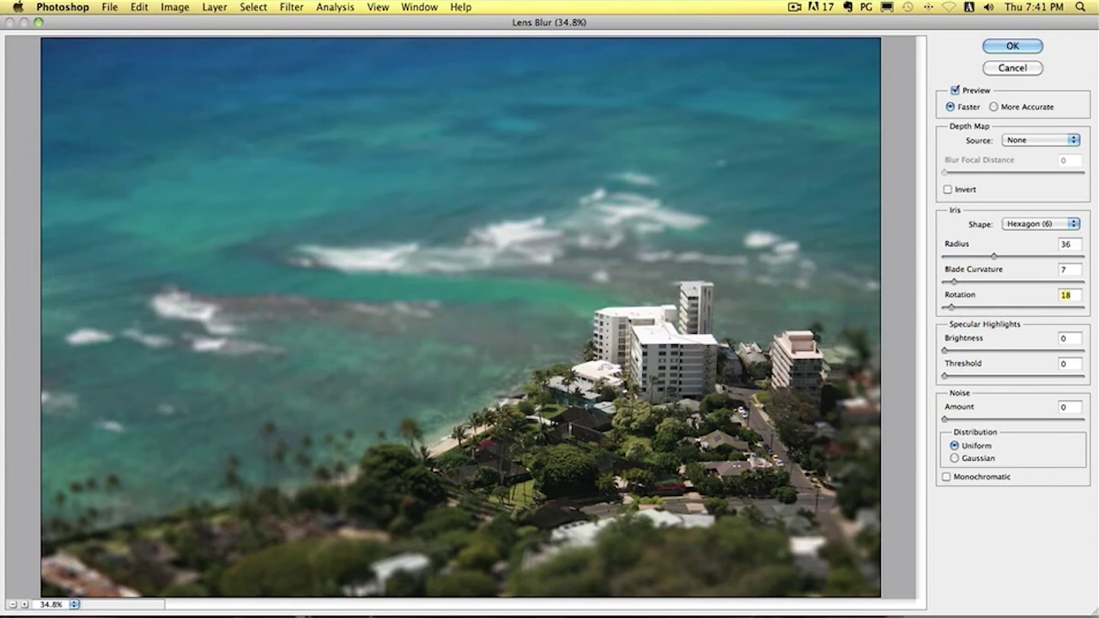
{"action": "left_click", "coordinate": [1014, 46]}
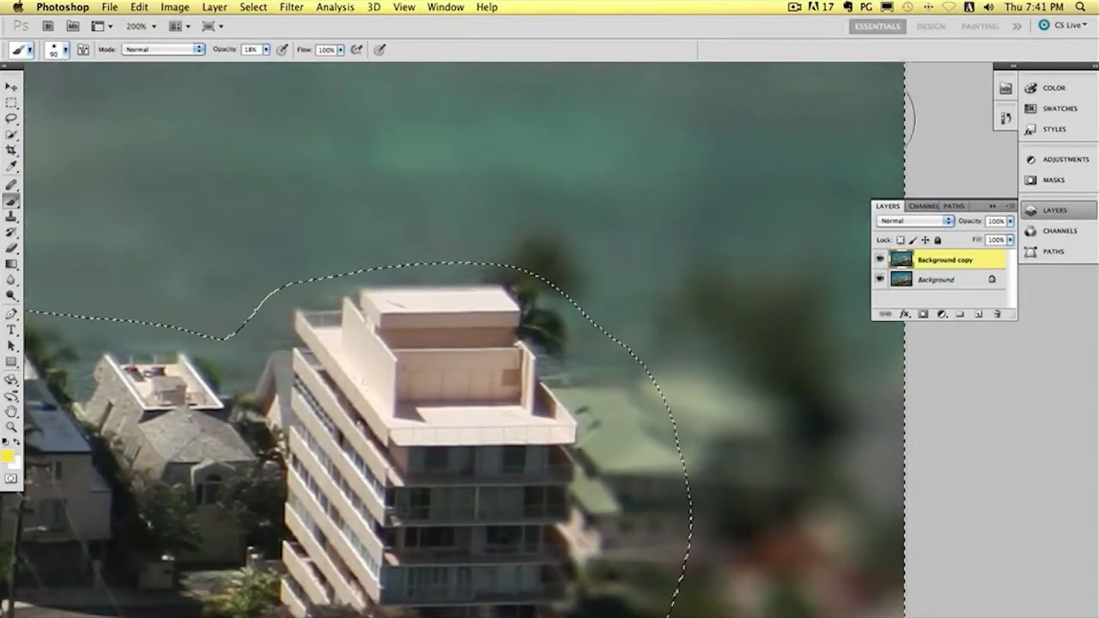
- Remove the selection with the whole blurred photo in view
{"action": "key", "text": "super+minus"}
{"action": "key", "text": "super+minus"}
{"action": "key", "text": "super+minus"}
{"action": "key", "text": "super+minus"}
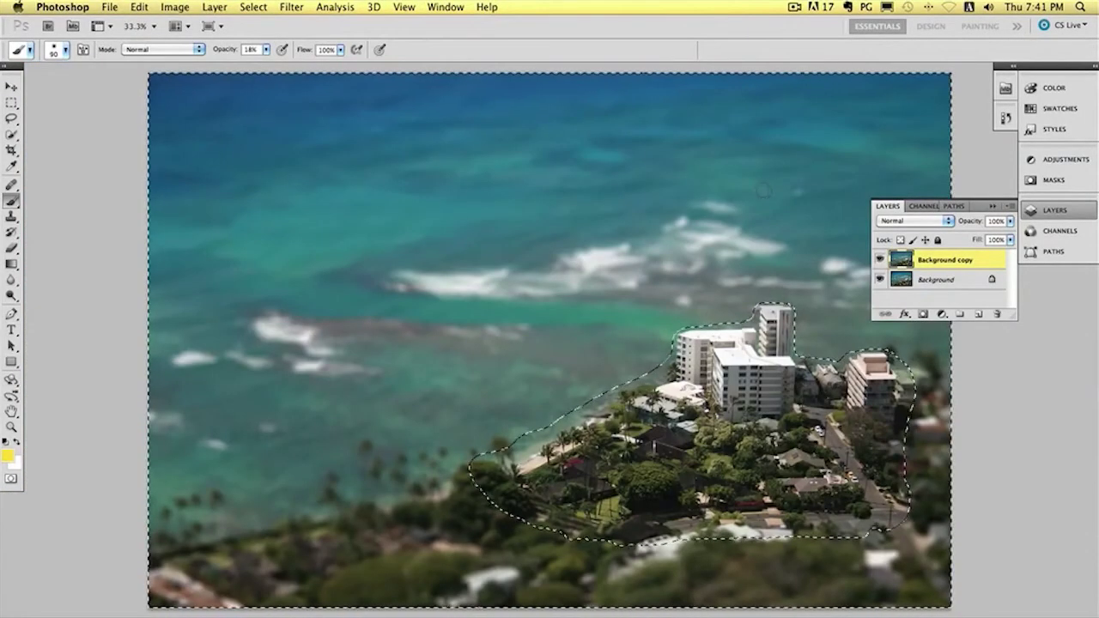
{"action": "key", "text": "super+d"}
- Examine the blur transitions around the apartment tower, the neighbouring buildings and the street, and return to the full photo
{"action": "key", "text": "super+space"}
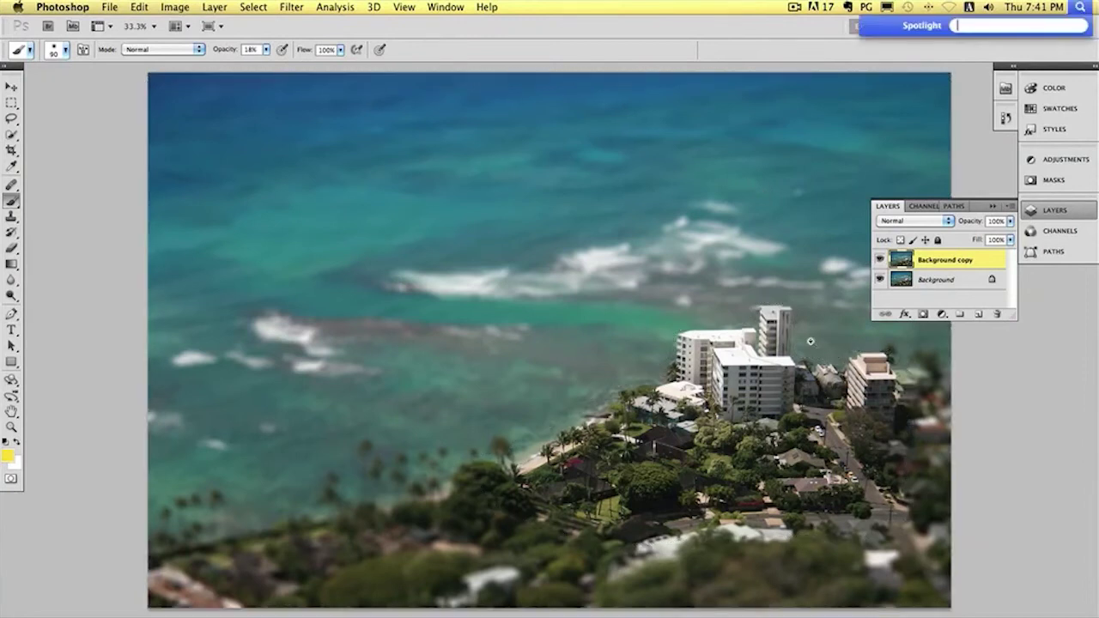
{"action": "left_click", "coordinate": [805, 408], "text": "super"}
{"action": "left_click", "coordinate": [807, 409], "text": "super"}
{"action": "left_click_drag", "start_coordinate": [845, 409], "coordinate": [615, 267]}
{"action": "left_click_drag", "start_coordinate": [696, 162], "coordinate": [740, 262]}
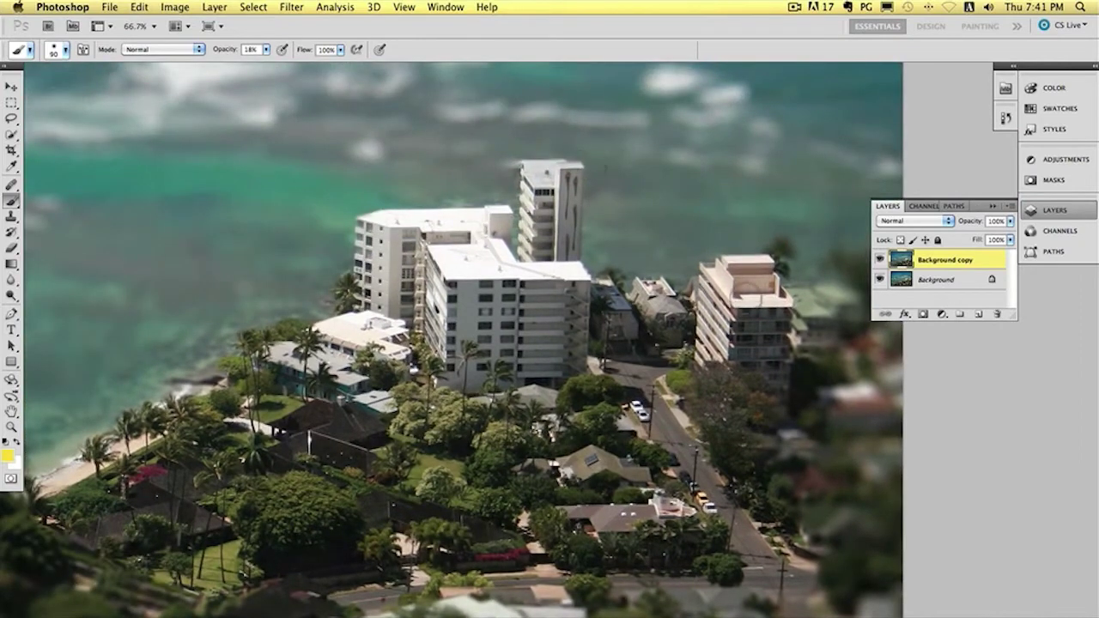
{"action": "key", "text": "super+space"}
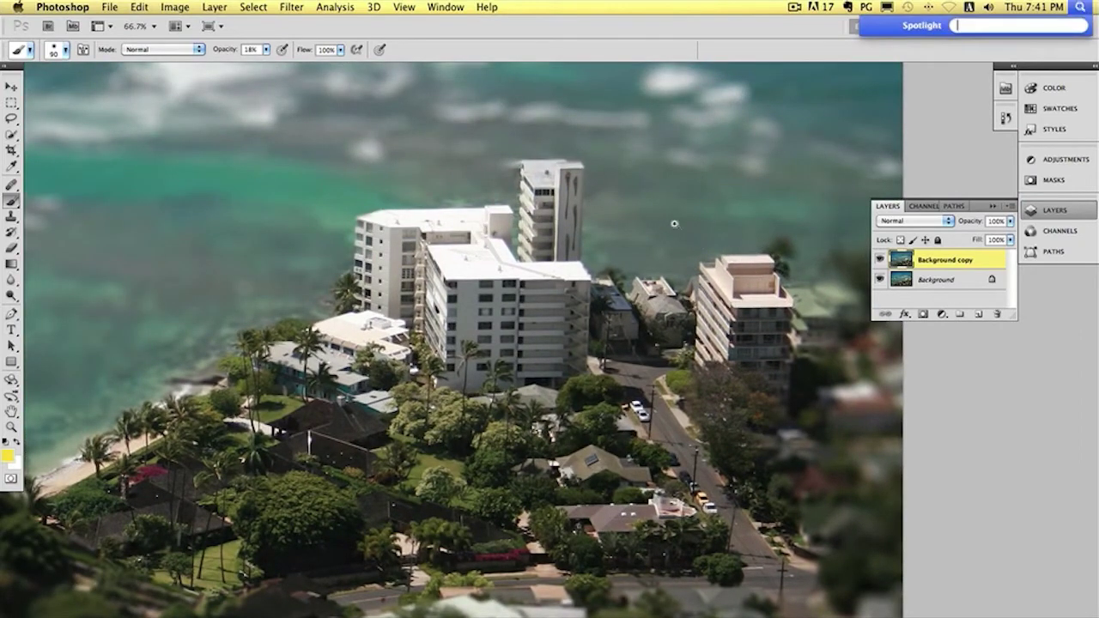
{"action": "left_click_drag", "start_coordinate": [675, 224], "coordinate": [744, 288]}
{"action": "left_click_drag", "start_coordinate": [885, 357], "coordinate": [427, 365]}
{"action": "left_click_drag", "start_coordinate": [213, 382], "coordinate": [716, 378]}
{"action": "left_click_drag", "start_coordinate": [396, 227], "coordinate": [587, 394]}
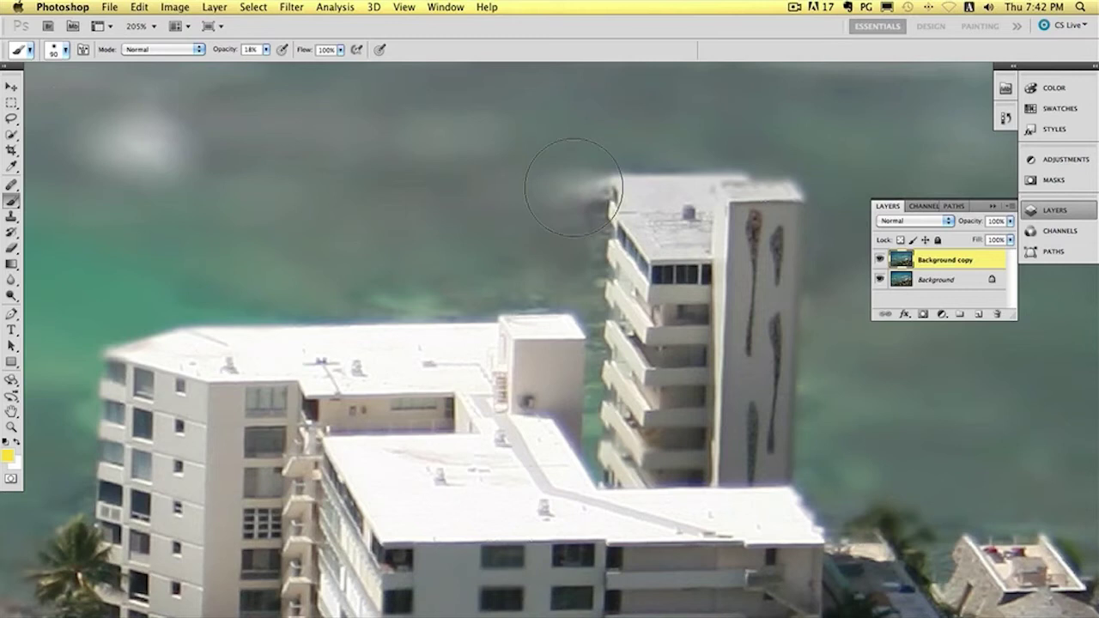
{"action": "key", "text": "super+minus"}
{"action": "key", "text": "super+minus"}
{"action": "key", "text": "super+minus"}
{"action": "key", "text": "super+minus"}
{"action": "key", "text": "super+minus"}
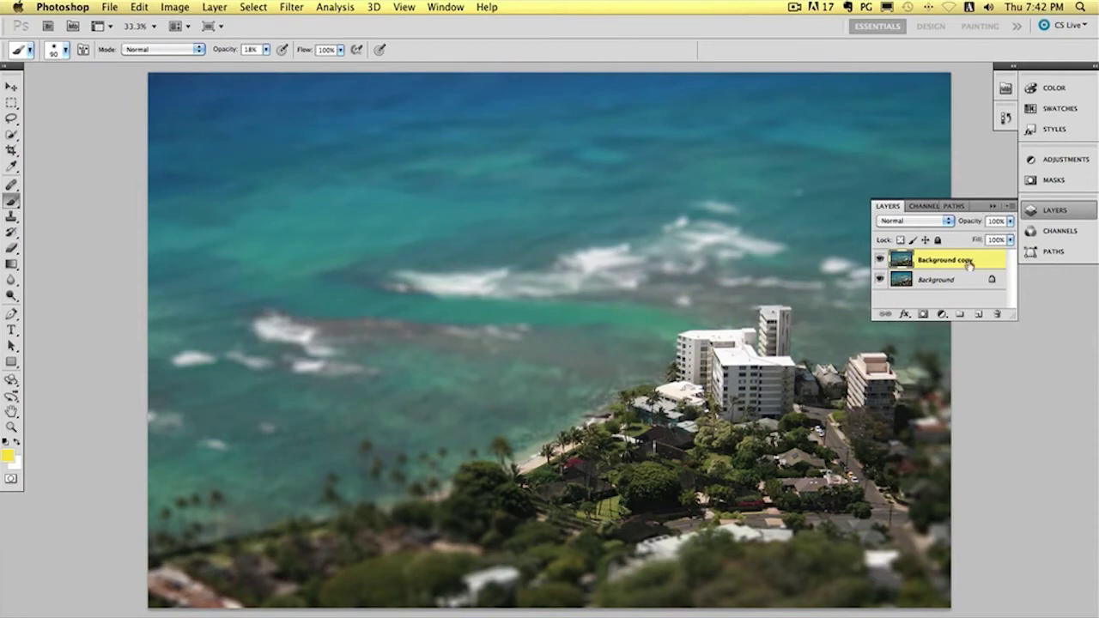
{"action": "left_click", "coordinate": [792, 7]}
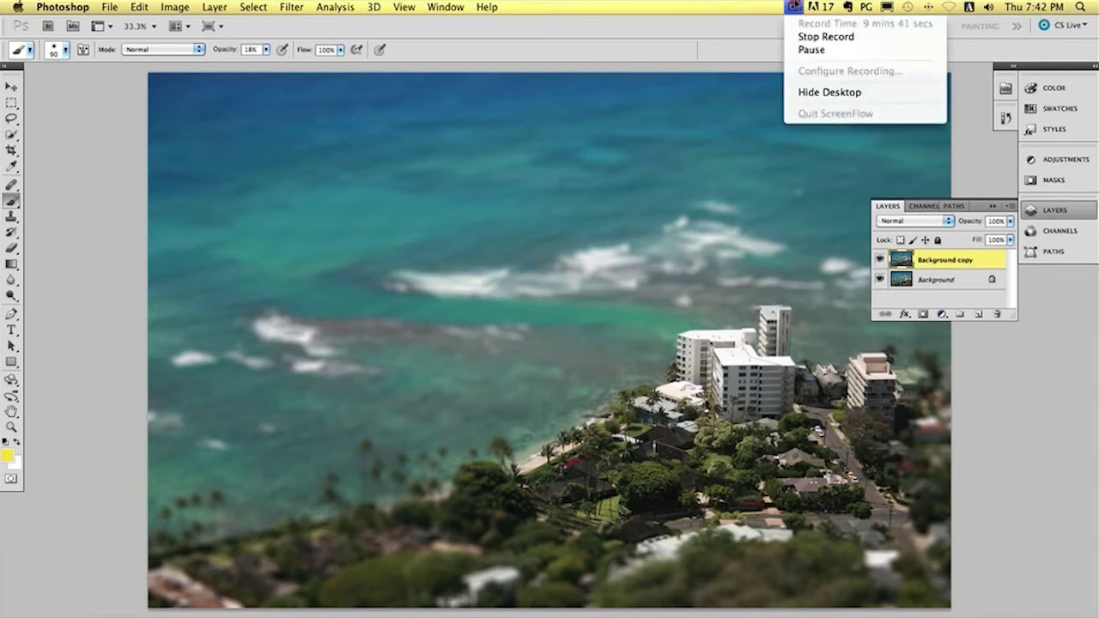
{"action": "left_click", "coordinate": [728, 4]}
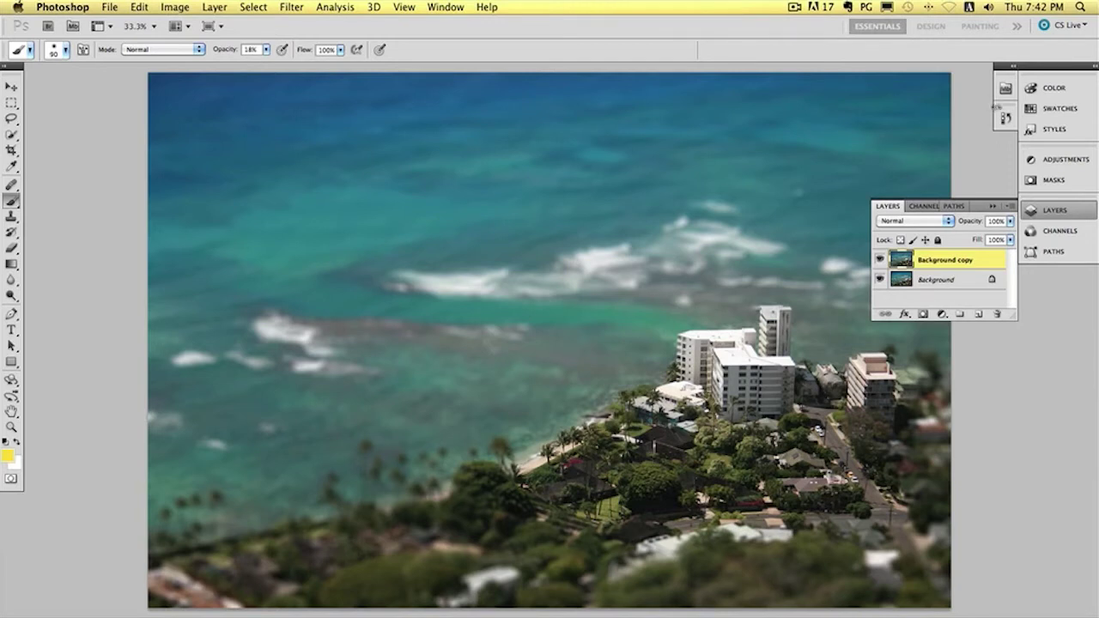
- Add a Curves adjustment layer above the blurred copy and float its settings over the open water
{"action": "left_click", "coordinate": [942, 315]}
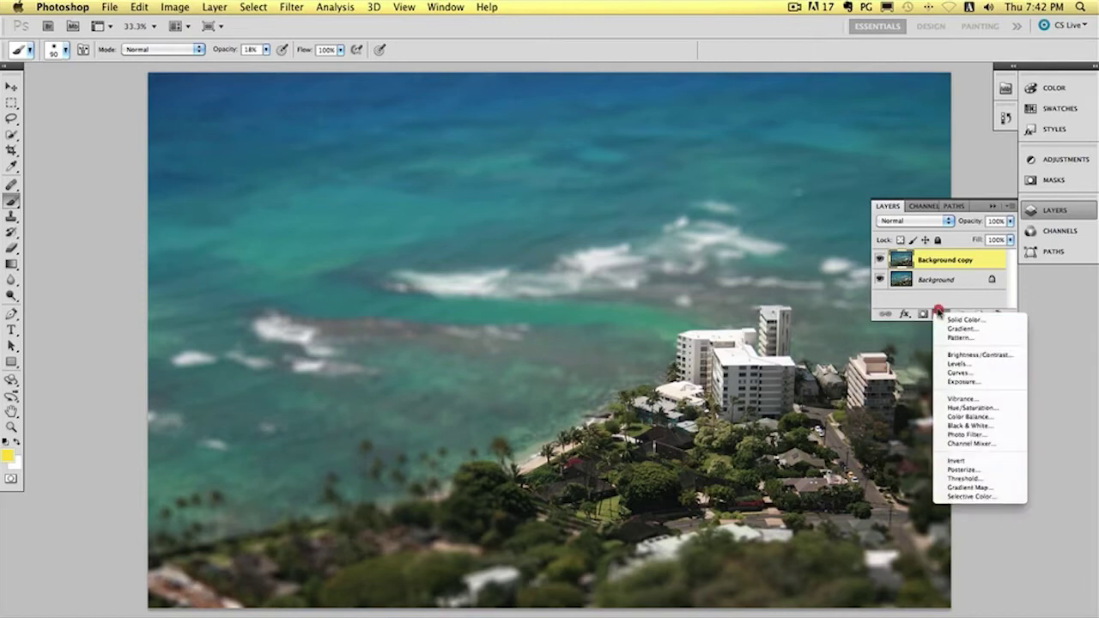
{"action": "left_click", "coordinate": [983, 375]}
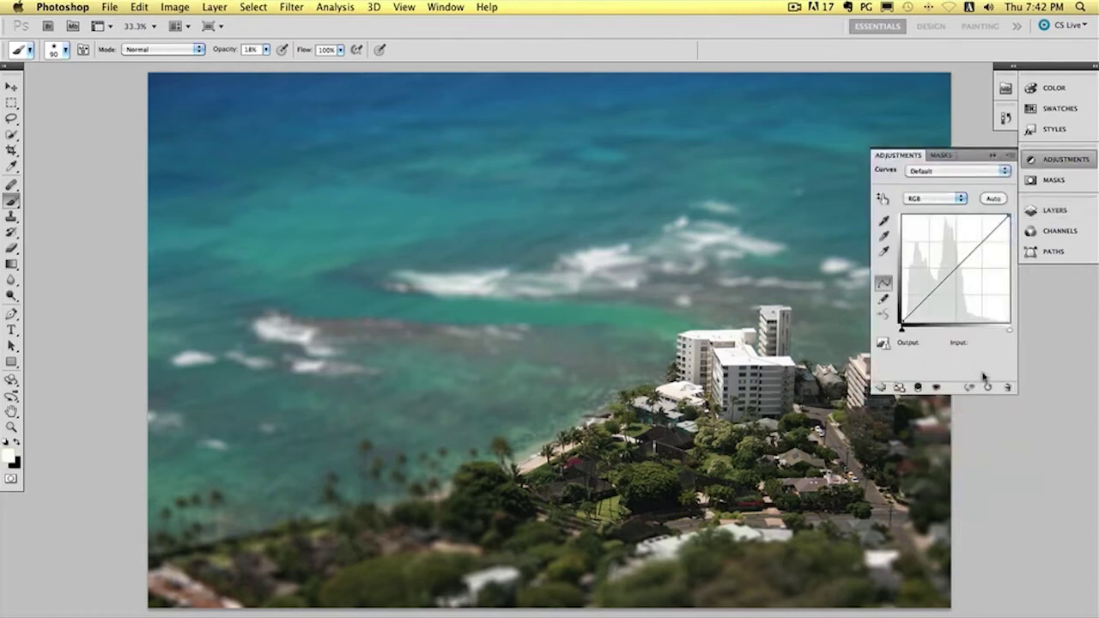
{"action": "left_click_drag", "start_coordinate": [920, 164], "coordinate": [244, 101]}
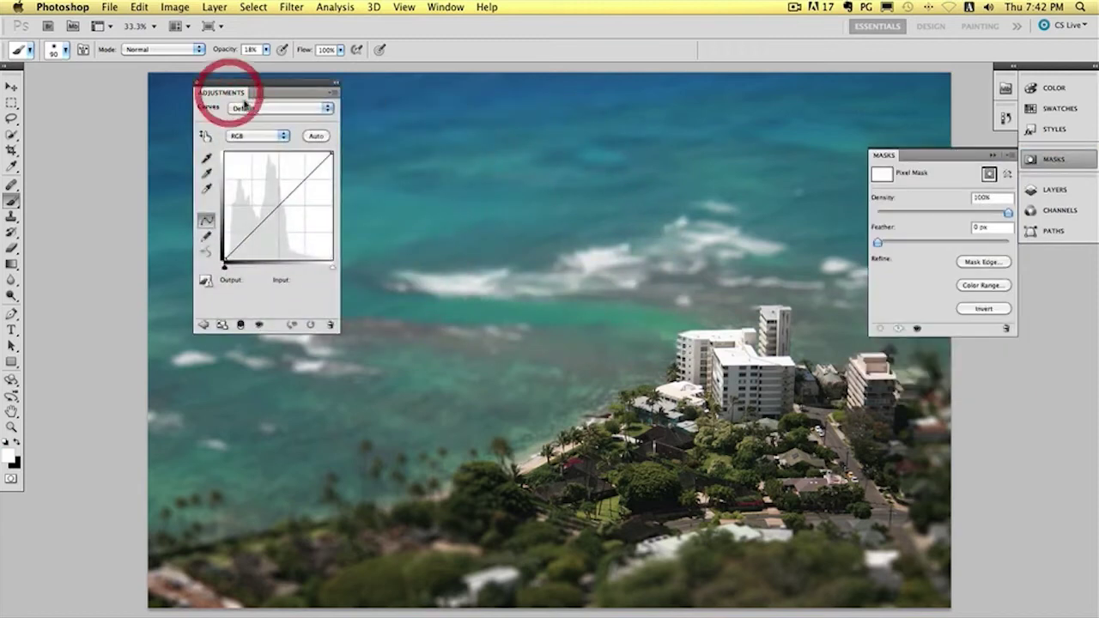
- Brighten the photo by adding a midtone point to the RGB curve at input 110, output 155
{"action": "left_click", "coordinate": [279, 206]}
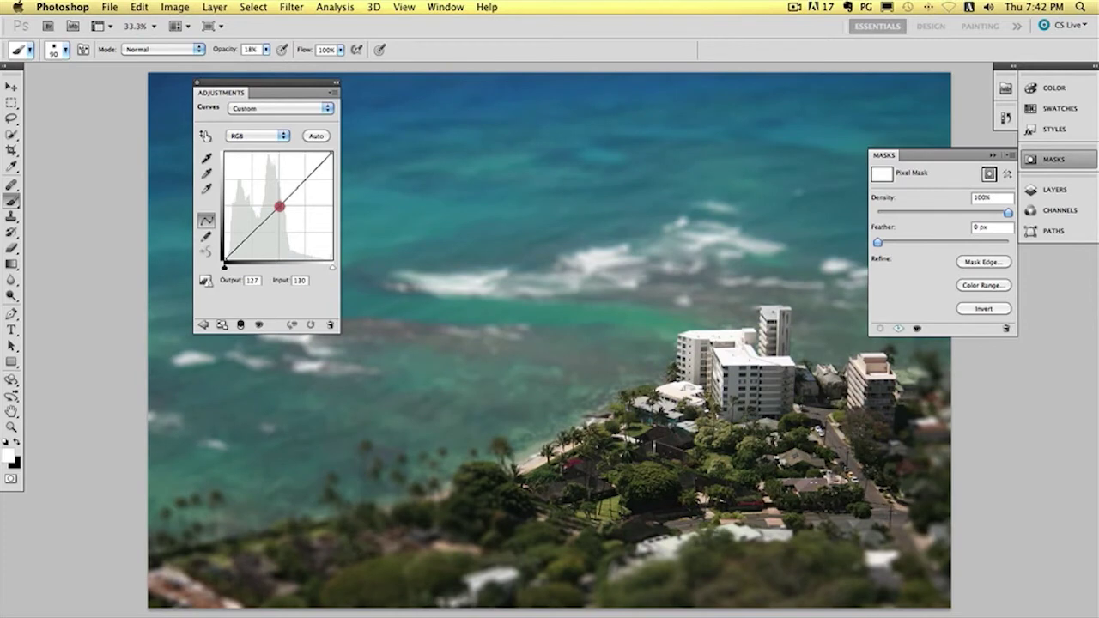
{"action": "left_click_drag", "start_coordinate": [279, 206], "coordinate": [271, 199]}
{"action": "left_click_drag", "start_coordinate": [271, 199], "coordinate": [269, 197]}
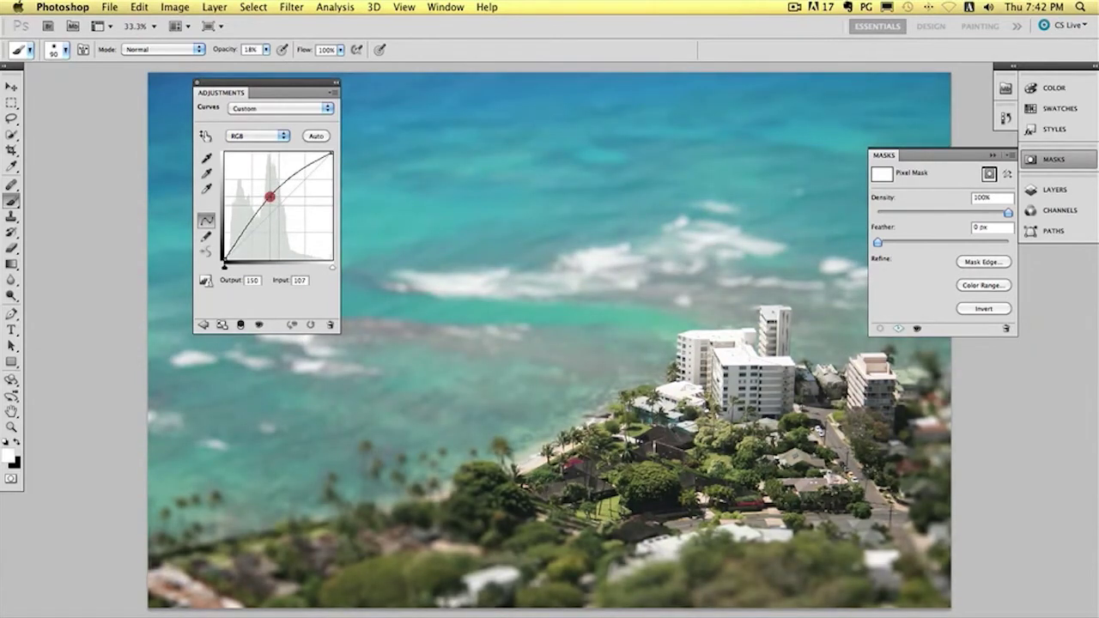
{"action": "mouse_move", "coordinate": [269, 196]}
{"action": "left_mouse_down"}
{"action": "mouse_move", "coordinate": [263, 187]}
{"action": "mouse_move", "coordinate": [318, 241]}
{"action": "mouse_move", "coordinate": [269, 196]}
{"action": "mouse_move", "coordinate": [281, 205]}
{"action": "left_mouse_up"}
{"action": "key", "text": "shift+Up"}
{"action": "key", "text": "shift+Up"}
{"action": "key", "text": "Up"}
{"action": "key", "text": "Up"}
{"action": "key", "text": "Up"}
{"action": "key", "text": "Up"}
{"action": "key", "text": "Up"}
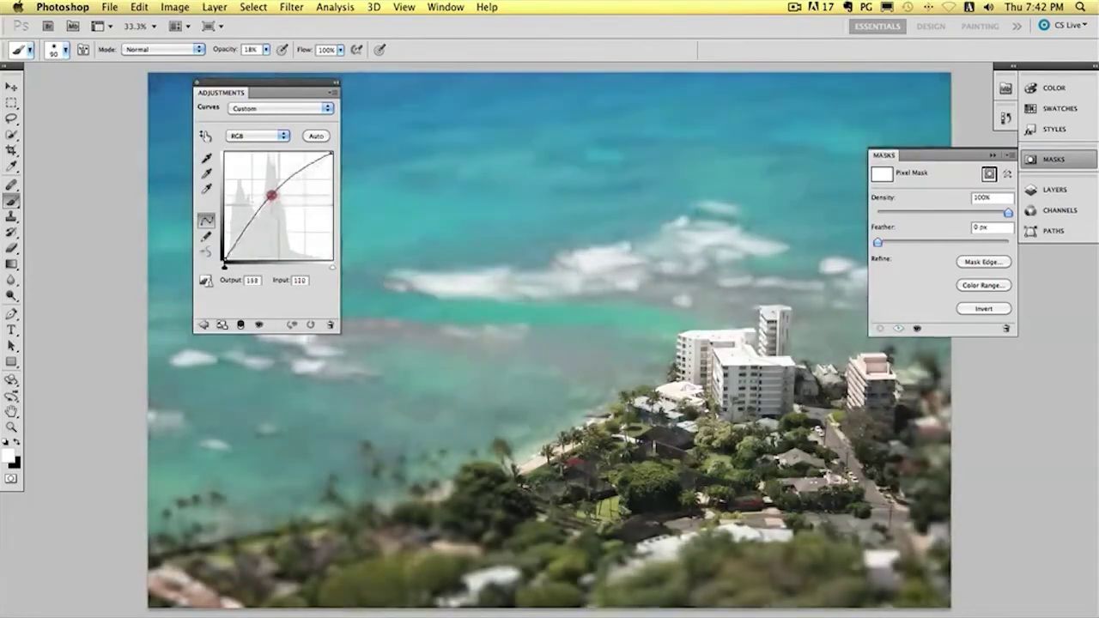
{"action": "key", "text": "Left"}
{"action": "key", "text": "Left"}
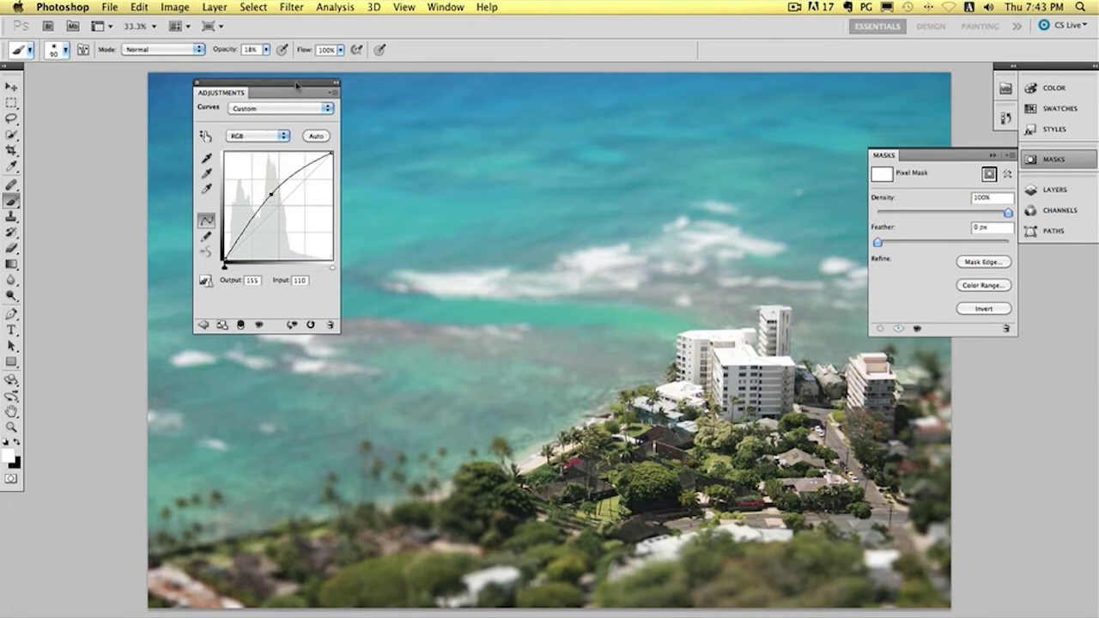
- Close the Curves settings and show the layer stack with extra height for more layers
{"action": "left_click_drag", "start_coordinate": [301, 86], "coordinate": [292, 91]}
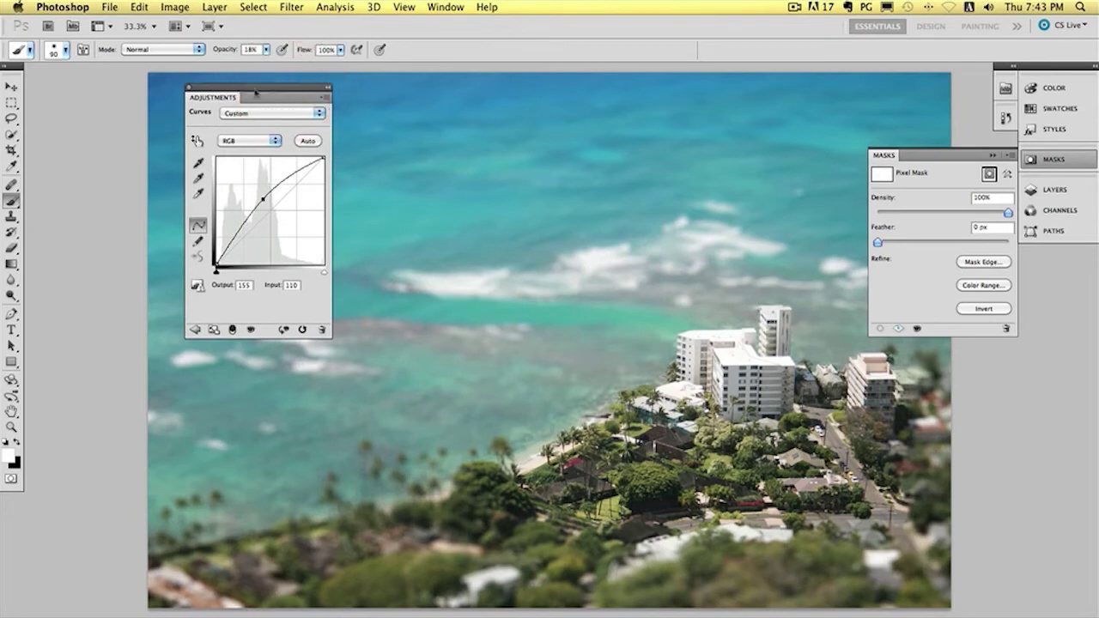
{"action": "left_click", "coordinate": [189, 87]}
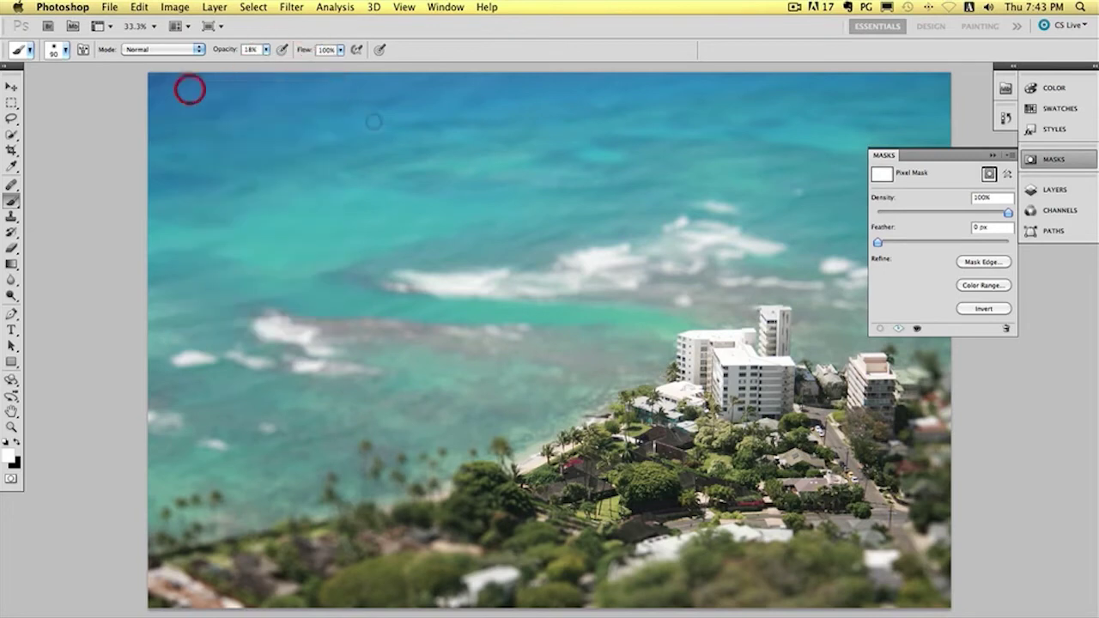
{"action": "left_click", "coordinate": [1054, 190]}
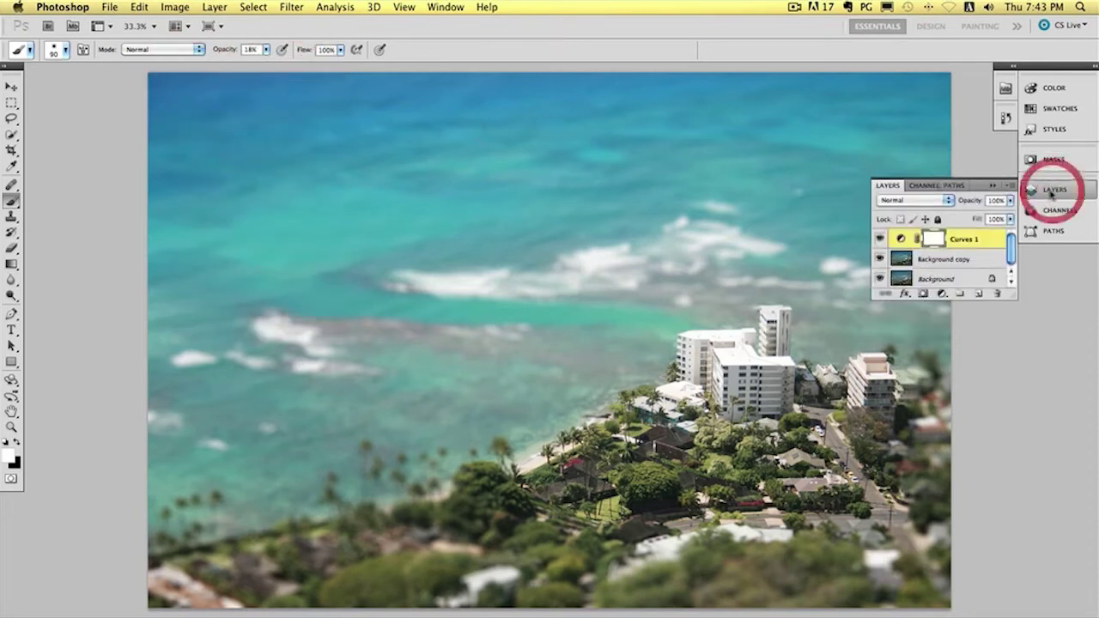
{"action": "left_click_drag", "start_coordinate": [1014, 294], "coordinate": [1013, 400]}
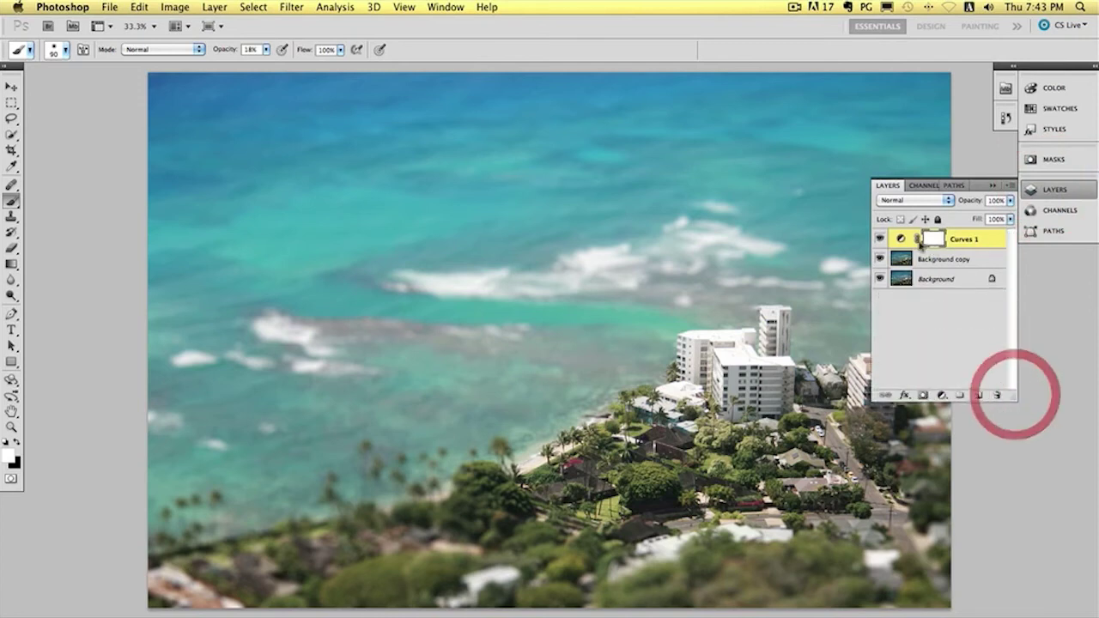
- Add a Vibrance adjustment layer with vibrance +6 and saturation +33, and close its settings
{"action": "left_click", "coordinate": [942, 397]}
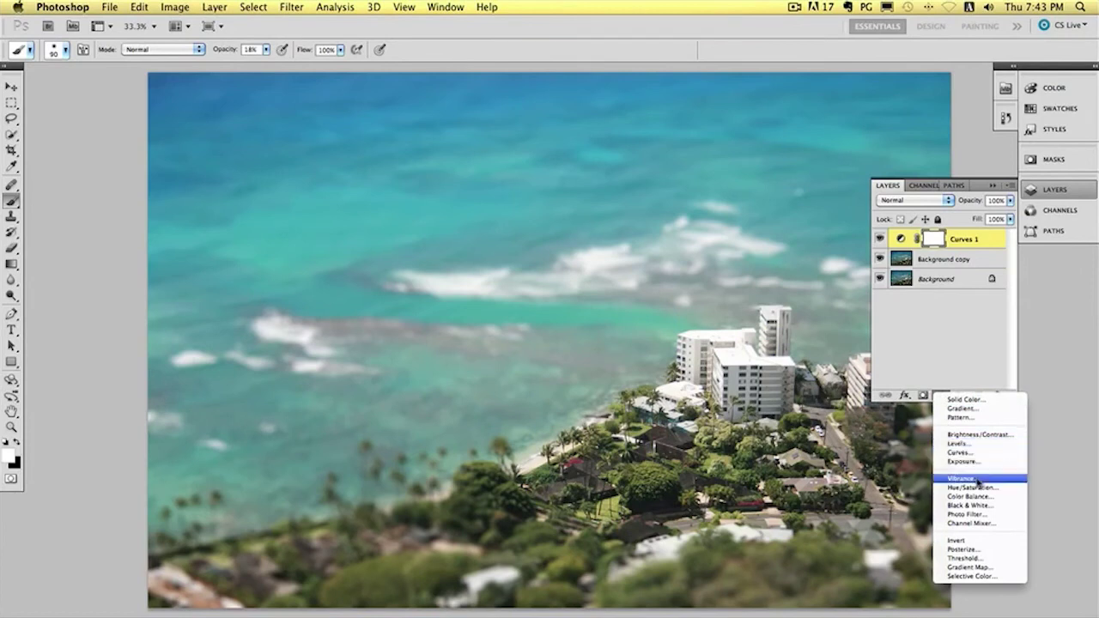
{"action": "left_click", "coordinate": [978, 483]}
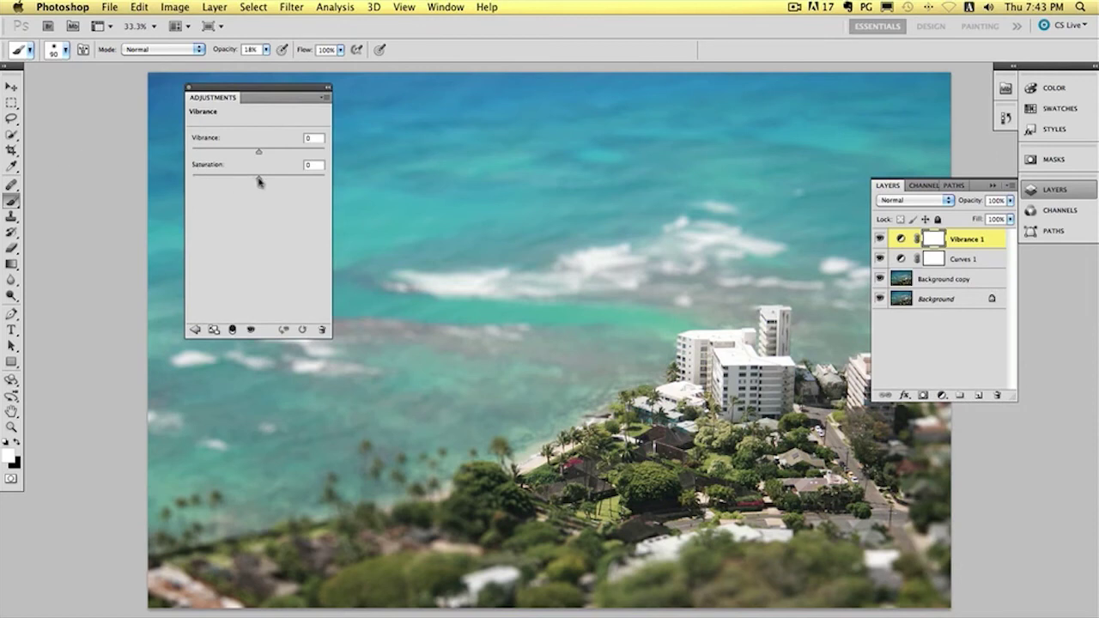
{"action": "left_click_drag", "start_coordinate": [260, 180], "coordinate": [295, 183]}
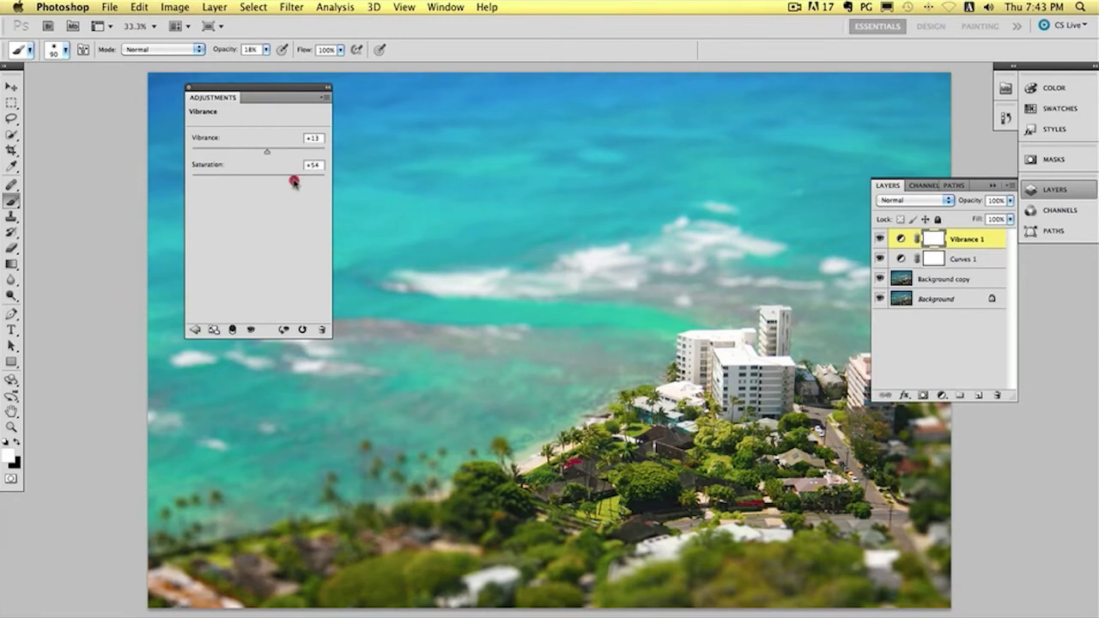
{"action": "left_click_drag", "start_coordinate": [291, 182], "coordinate": [290, 179]}
{"action": "mouse_move", "coordinate": [285, 181]}
{"action": "left_mouse_down"}
{"action": "mouse_move", "coordinate": [258, 152]}
{"action": "mouse_move", "coordinate": [184, 143]}
{"action": "mouse_move", "coordinate": [260, 150]}
{"action": "mouse_move", "coordinate": [204, 174]}
{"action": "mouse_move", "coordinate": [282, 177]}
{"action": "left_mouse_up"}
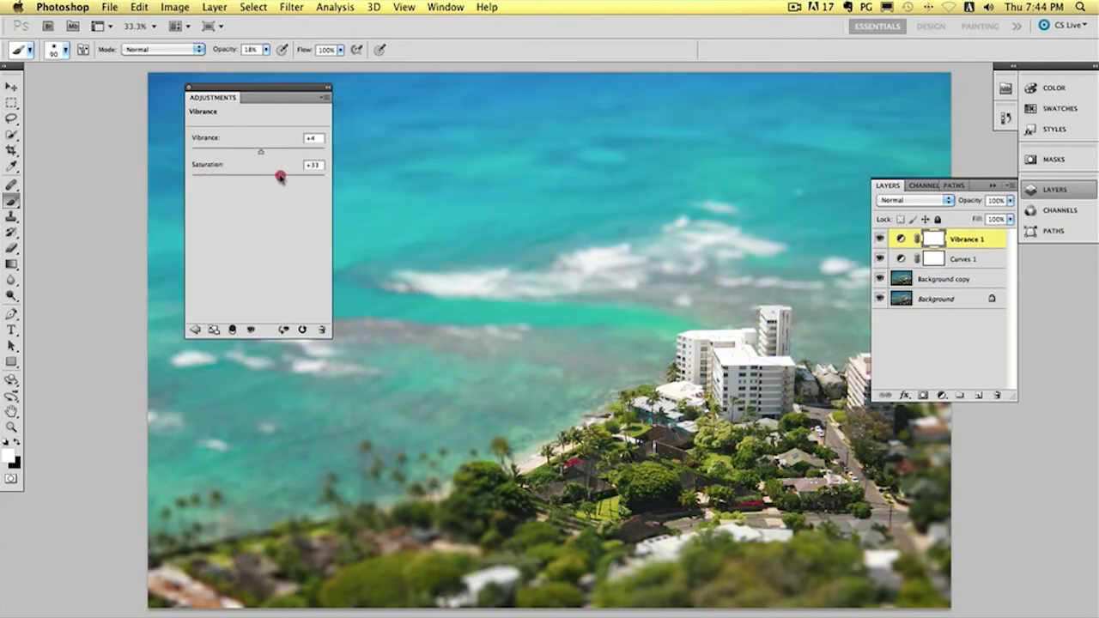
{"action": "left_click_drag", "start_coordinate": [265, 152], "coordinate": [262, 152]}
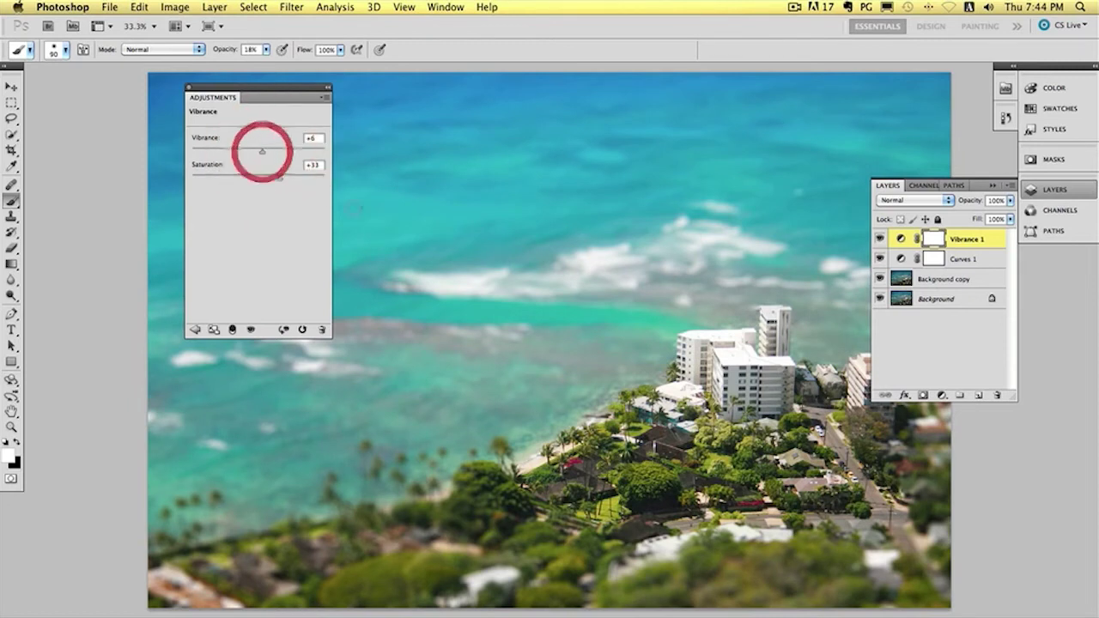
{"action": "left_click", "coordinate": [188, 88]}
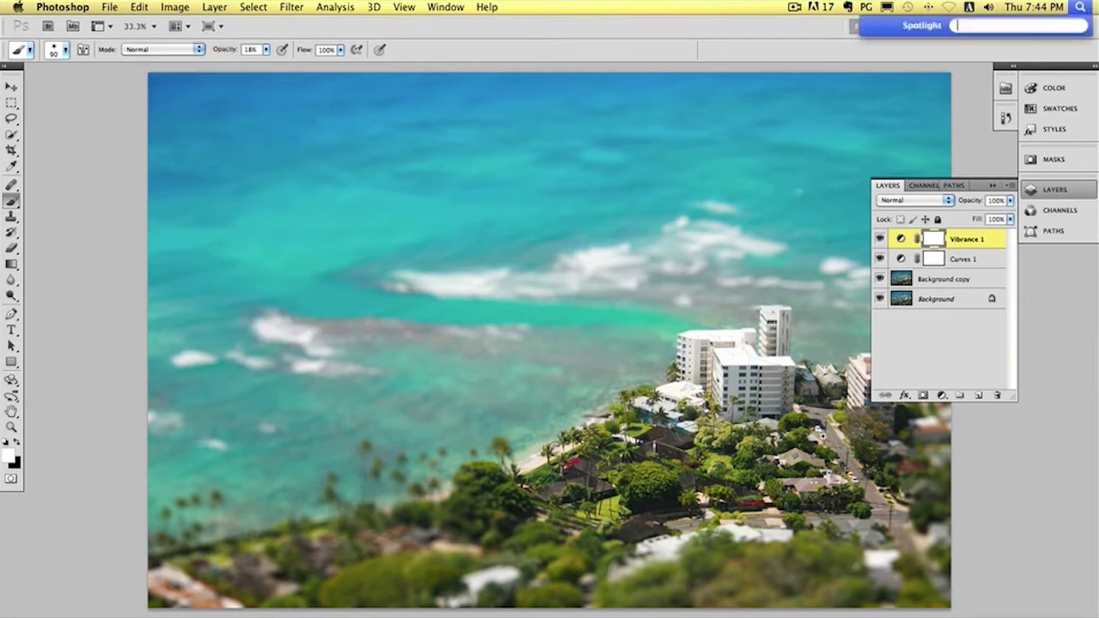
- Set up the Dodge tool with a 125 px brush and 40% exposure for work on the enlarged apartment buildings
{"action": "left_click", "coordinate": [822, 437], "text": "super"}
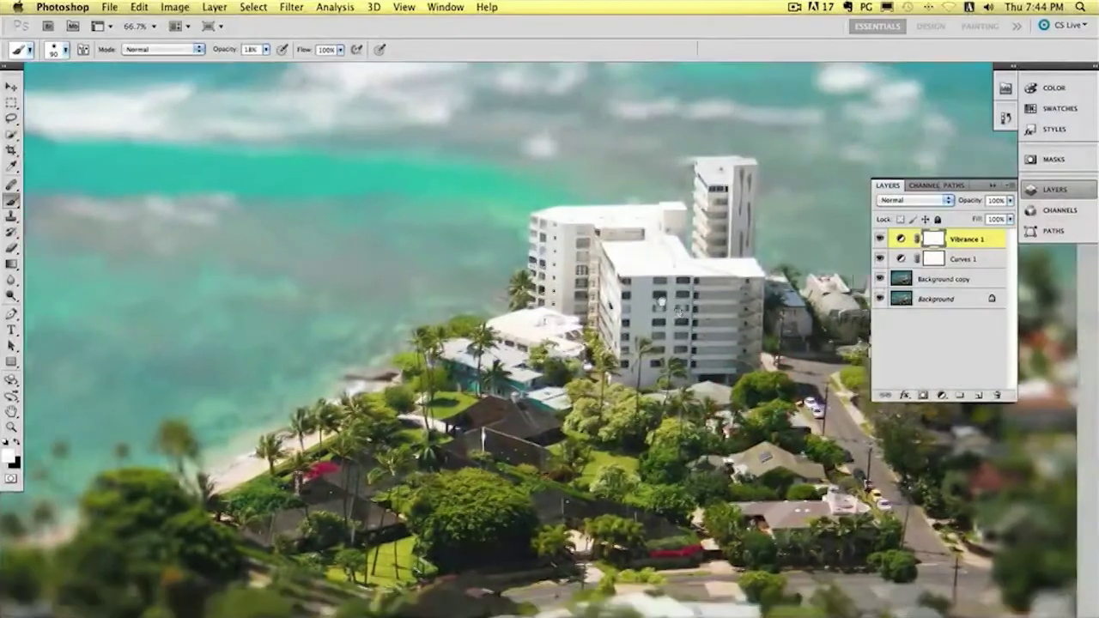
{"action": "left_click_drag", "start_coordinate": [661, 303], "coordinate": [638, 286]}
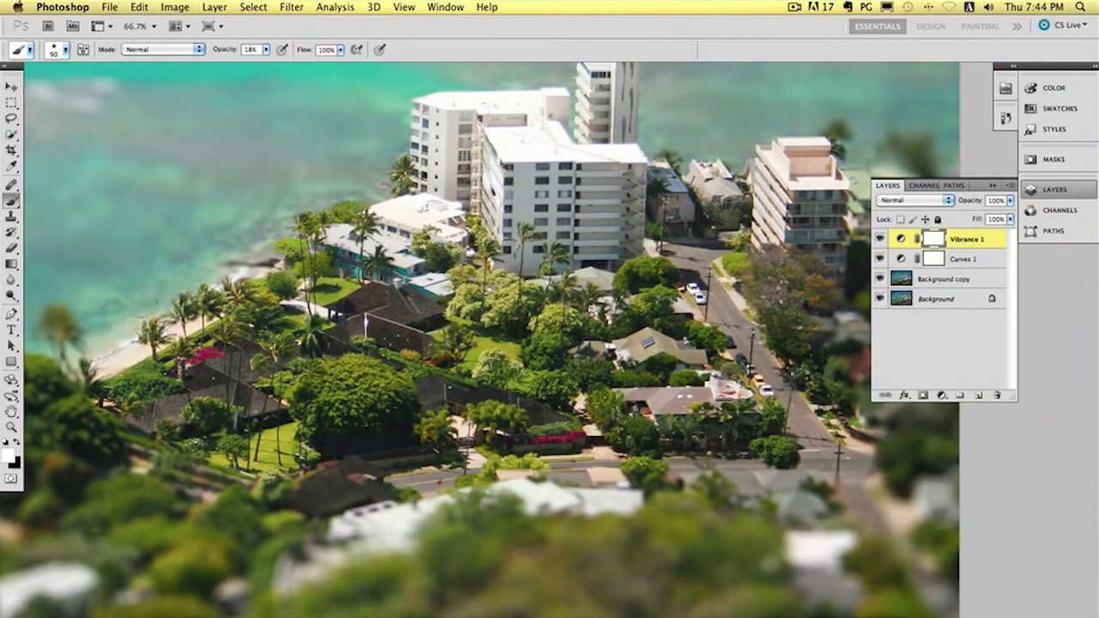
{"action": "left_click", "coordinate": [11, 281]}
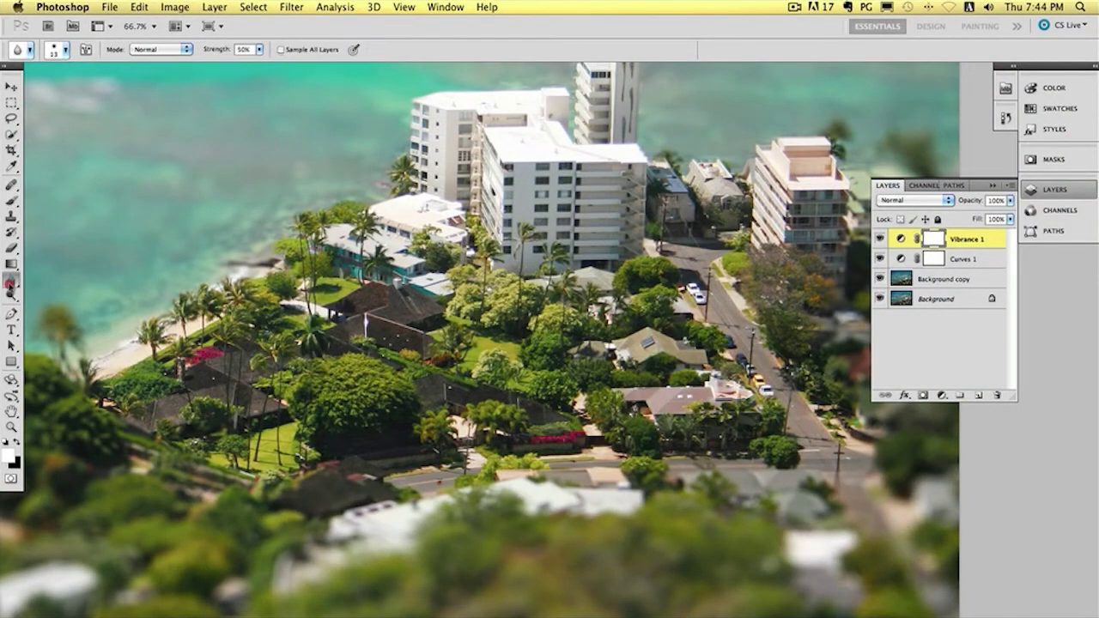
{"action": "left_click", "coordinate": [12, 298]}
{"action": "left_click_drag", "start_coordinate": [12, 298], "coordinate": [71, 298]}
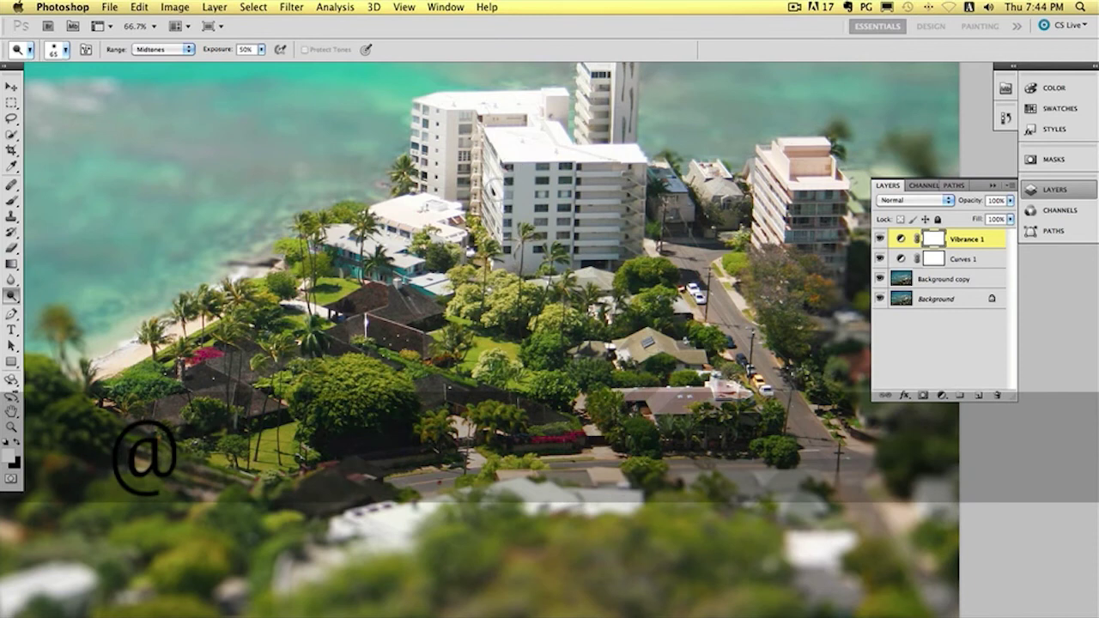
{"action": "key", "text": "bracketright"}
{"action": "key", "text": "bracketright"}
{"action": "key", "text": "bracketright"}
{"action": "key", "text": "bracketright"}
{"action": "key", "text": "bracketright"}
{"action": "key", "text": "bracketright"}
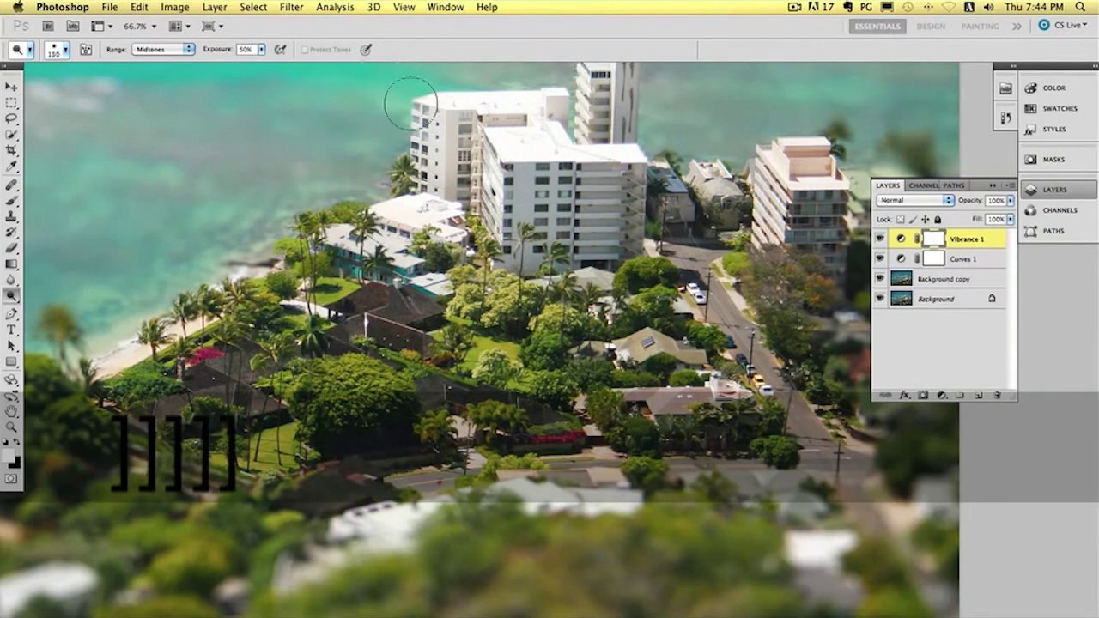
{"action": "key", "text": "bracketleft"}
{"action": "left_click_drag", "start_coordinate": [256, 54], "coordinate": [257, 64]}
{"action": "left_click", "coordinate": [487, 170]}
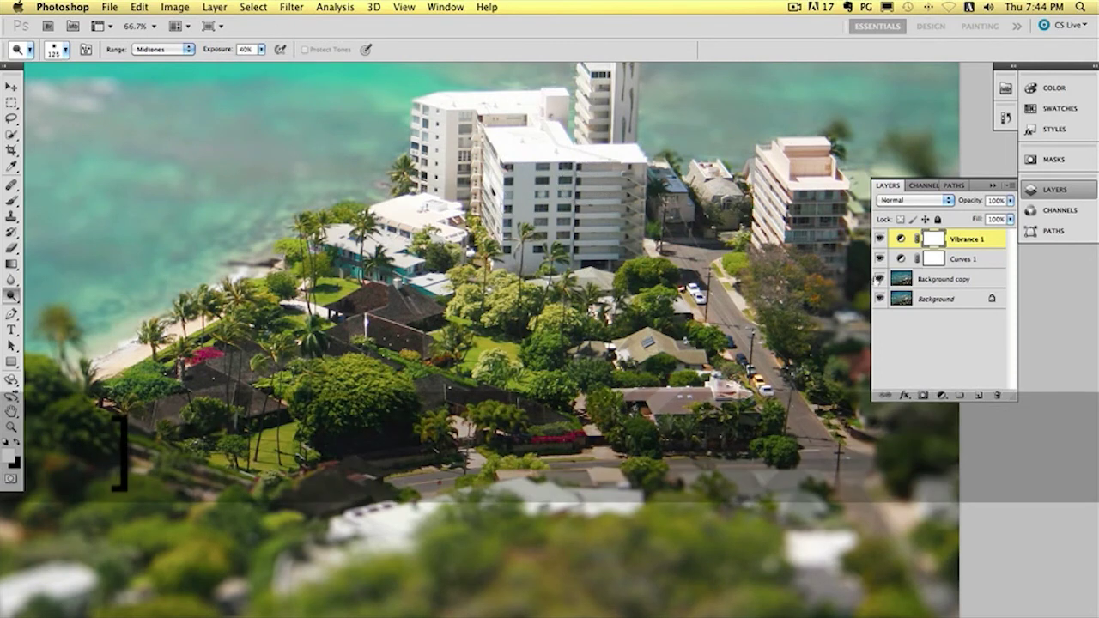
- Dodge the midtones of the white apartment blocks and the tower on the Background copy layer
{"action": "left_click", "coordinate": [928, 281]}
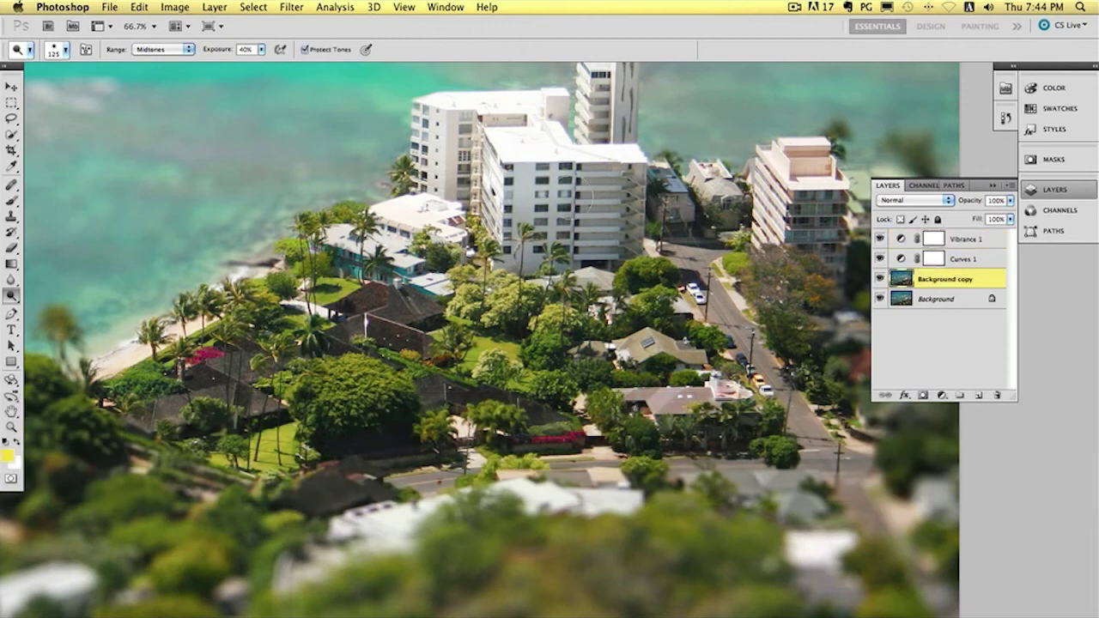
{"action": "mouse_move", "coordinate": [546, 242]}
{"action": "left_mouse_down"}
{"action": "mouse_move", "coordinate": [621, 253]}
{"action": "mouse_move", "coordinate": [628, 184]}
{"action": "mouse_move", "coordinate": [578, 183]}
{"action": "left_mouse_up"}
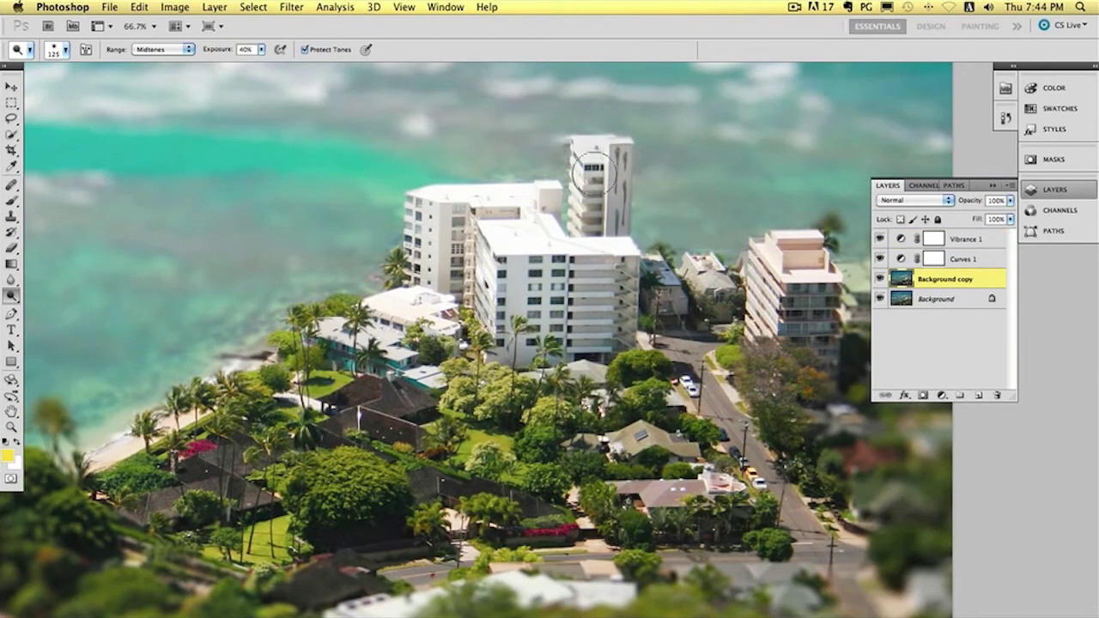
{"action": "mouse_move", "coordinate": [593, 163]}
{"action": "left_mouse_down"}
{"action": "mouse_move", "coordinate": [626, 174]}
{"action": "mouse_move", "coordinate": [618, 240]}
{"action": "left_mouse_up"}
{"action": "mouse_move", "coordinate": [425, 204]}
{"action": "left_mouse_down"}
{"action": "mouse_move", "coordinate": [426, 281]}
{"action": "mouse_move", "coordinate": [461, 229]}
{"action": "left_mouse_up"}
{"action": "left_click_drag", "start_coordinate": [407, 305], "coordinate": [438, 247]}
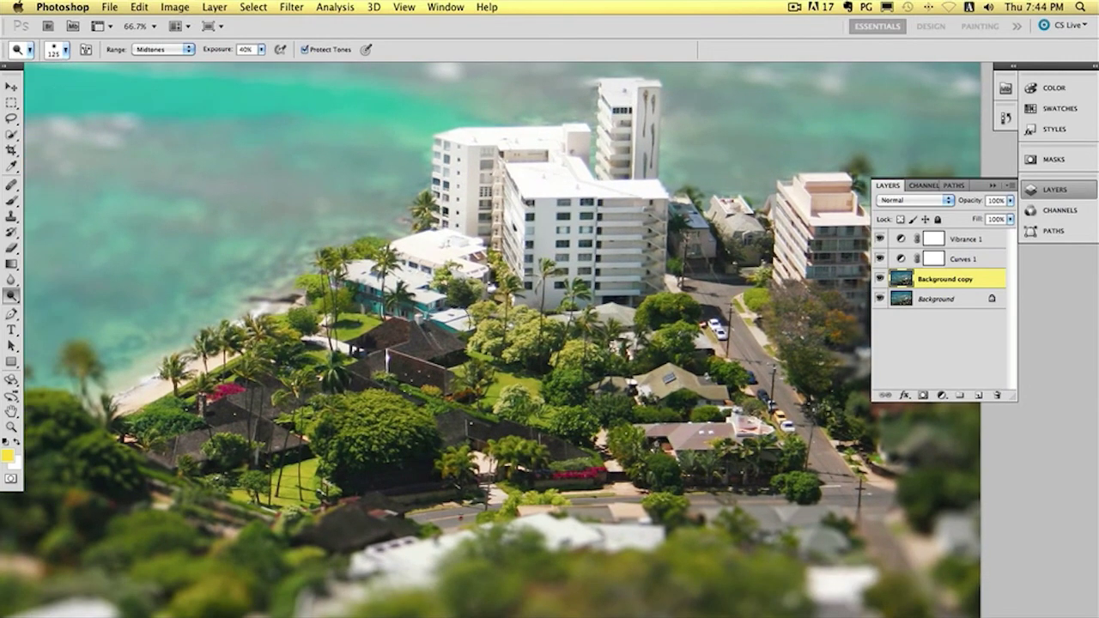
{"action": "mouse_move", "coordinate": [782, 414]}
{"action": "left_mouse_down"}
{"action": "mouse_move", "coordinate": [688, 328]}
{"action": "mouse_move", "coordinate": [630, 337]}
{"action": "left_mouse_up"}
{"action": "mouse_move", "coordinate": [635, 133]}
{"action": "left_mouse_down"}
{"action": "mouse_move", "coordinate": [639, 194]}
{"action": "mouse_move", "coordinate": [668, 112]}
{"action": "mouse_move", "coordinate": [689, 118]}
{"action": "left_mouse_up"}
{"action": "left_click_drag", "start_coordinate": [581, 243], "coordinate": [546, 194]}
- Reduce the Dodge brush to 70 px and lighten the house roofs by the street and the palms near the beach
{"action": "key", "text": "bracketleft"}
{"action": "key", "text": "bracketleft"}
{"action": "key", "text": "bracketleft"}
{"action": "key", "text": "bracketleft"}
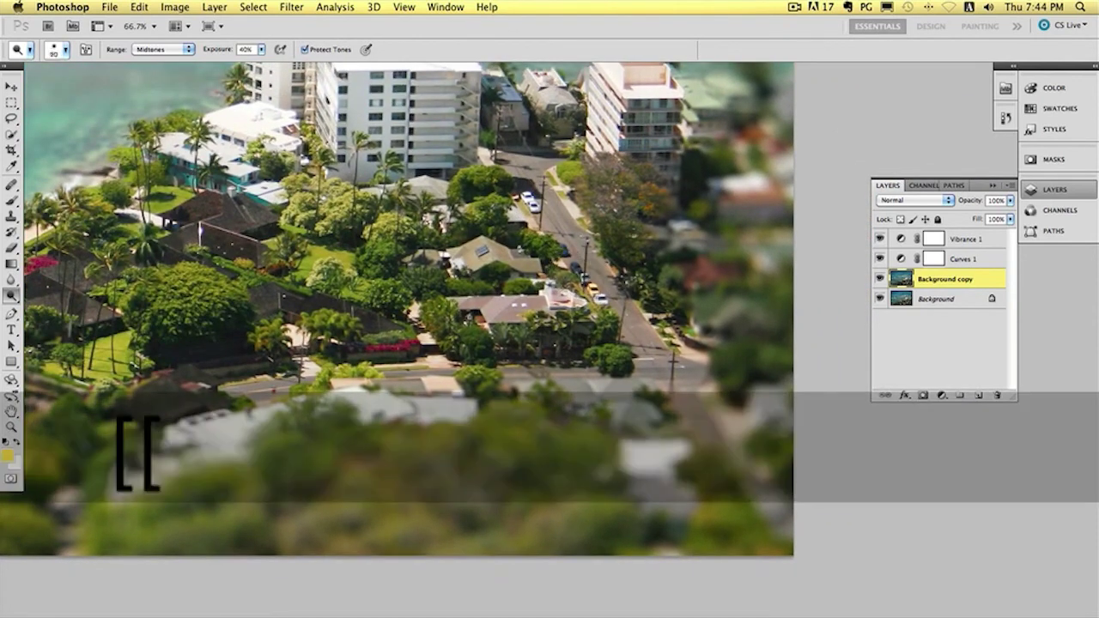
{"action": "mouse_move", "coordinate": [606, 307]}
{"action": "left_mouse_down"}
{"action": "mouse_move", "coordinate": [499, 302]}
{"action": "mouse_move", "coordinate": [506, 314]}
{"action": "mouse_move", "coordinate": [438, 305]}
{"action": "left_mouse_up"}
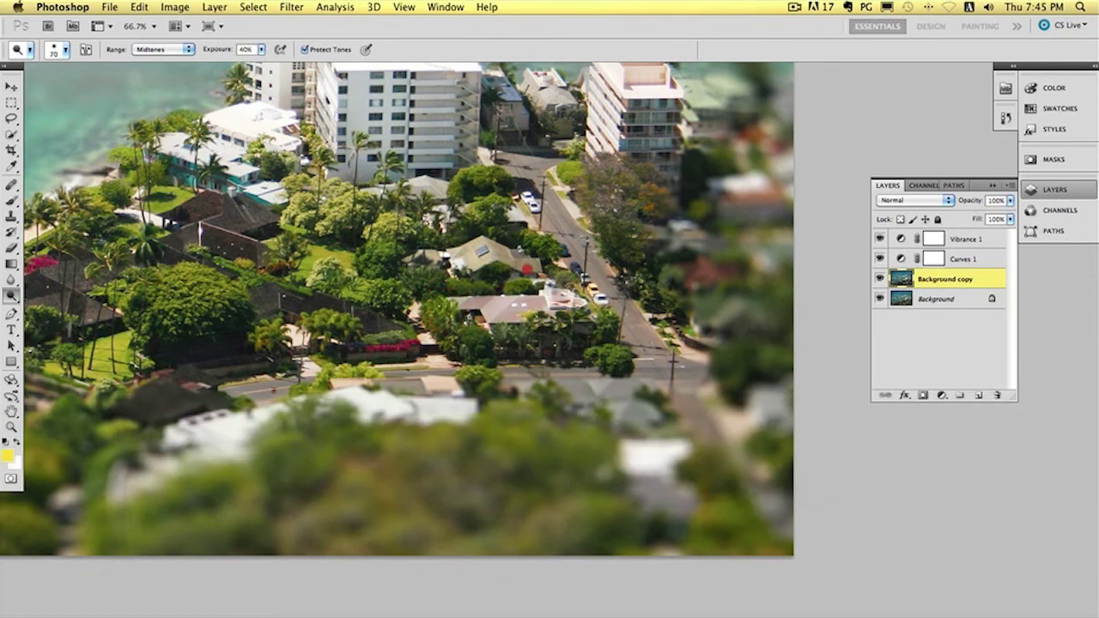
{"action": "left_click", "coordinate": [532, 268]}
{"action": "left_click_drag", "start_coordinate": [366, 248], "coordinate": [525, 229]}
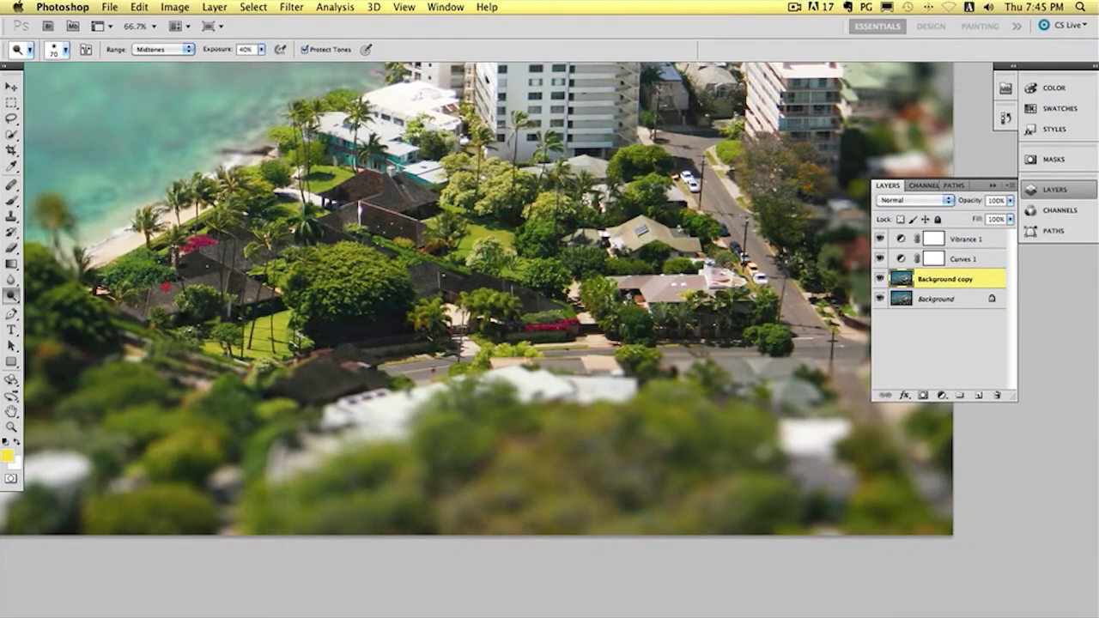
{"action": "left_click", "coordinate": [198, 193]}
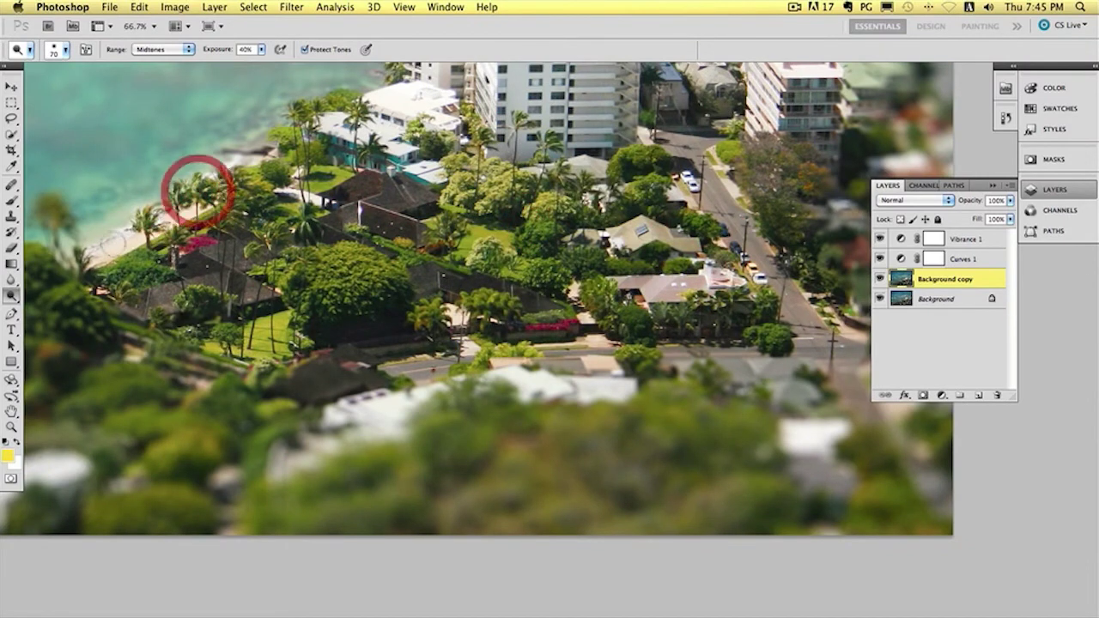
- Enlarge the Dodge brush to 150 px and lighten the shoreline and palms along the beach
{"action": "key", "text": "bracketright"}
{"action": "key", "text": "bracketright"}
{"action": "key", "text": "bracketright"}
{"action": "key", "text": "bracketright"}
{"action": "key", "text": "bracketright"}
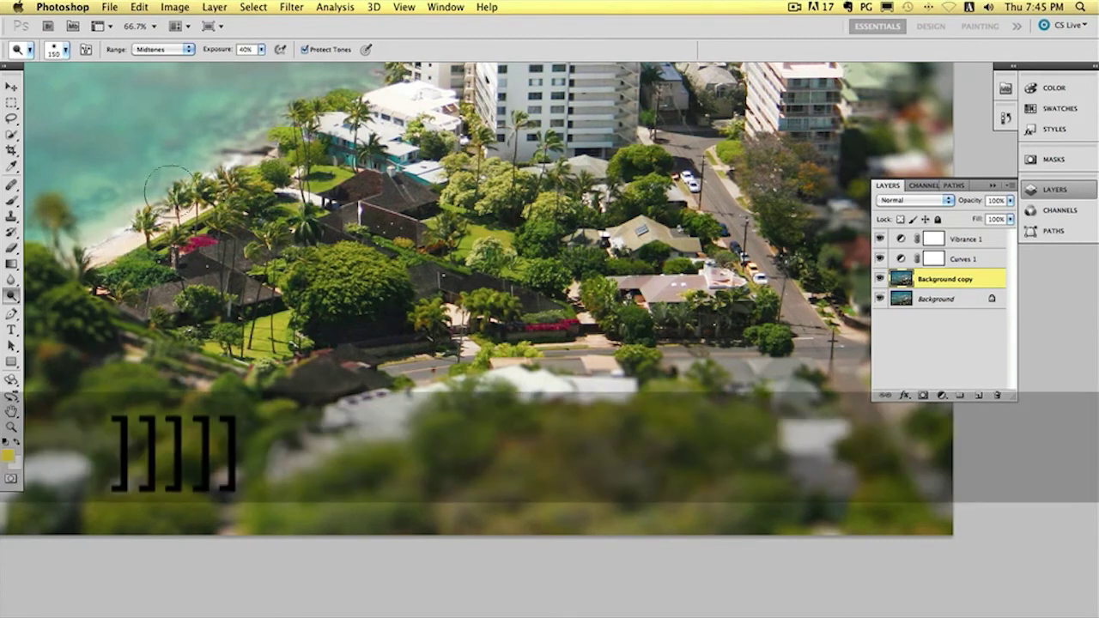
{"action": "left_click_drag", "start_coordinate": [171, 191], "coordinate": [257, 171]}
{"action": "mouse_move", "coordinate": [112, 220]}
{"action": "left_mouse_down"}
{"action": "mouse_move", "coordinate": [82, 227]}
{"action": "mouse_move", "coordinate": [219, 140]}
{"action": "mouse_move", "coordinate": [347, 79]}
{"action": "left_mouse_up"}
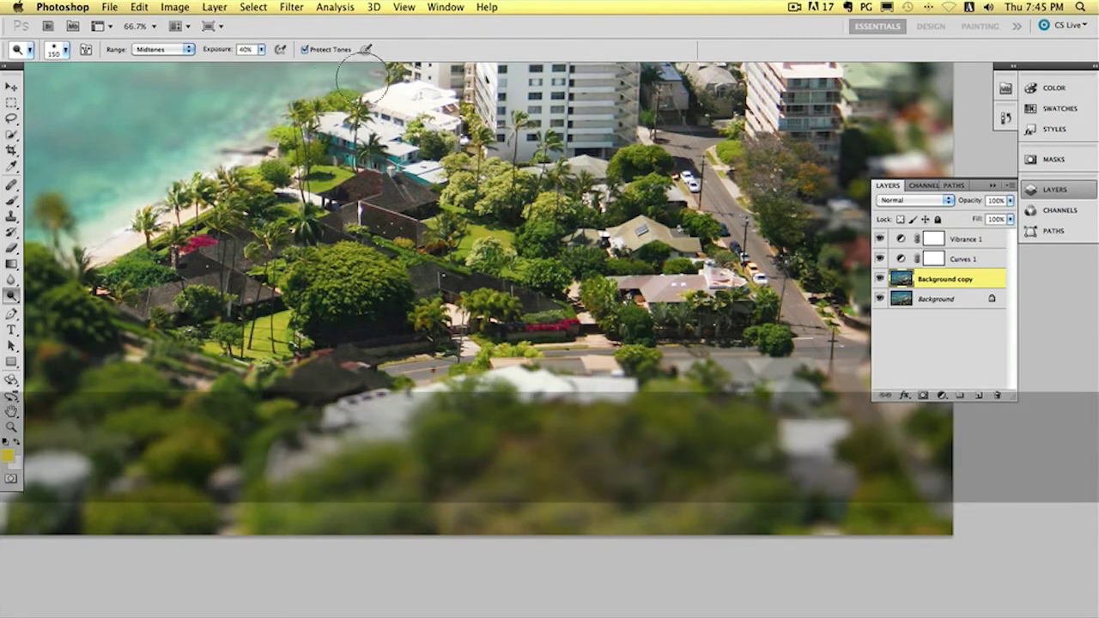
{"action": "scroll", "coordinate": [479, 251], "scroll_direction": "down", "scroll_amount": 3}
{"action": "scroll", "coordinate": [479, 251], "scroll_direction": "right", "scroll_amount": 3}
{"action": "scroll", "coordinate": [479, 251], "scroll_direction": "up", "scroll_amount": 4}
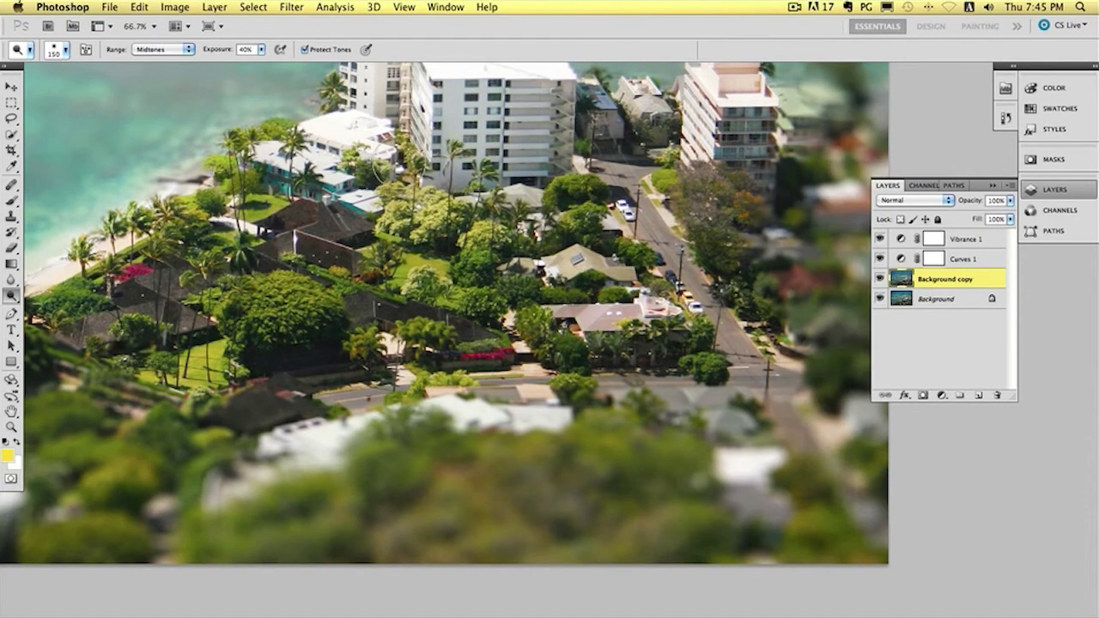
- Examine the dodged buildings, trees and shoreline up close, and the overall miniature effect of the photo at 33.3% zoom
{"action": "mouse_move", "coordinate": [148, 221]}
{"action": "left_mouse_down"}
{"action": "mouse_move", "coordinate": [162, 215]}
{"action": "mouse_move", "coordinate": [179, 322]}
{"action": "left_mouse_up"}
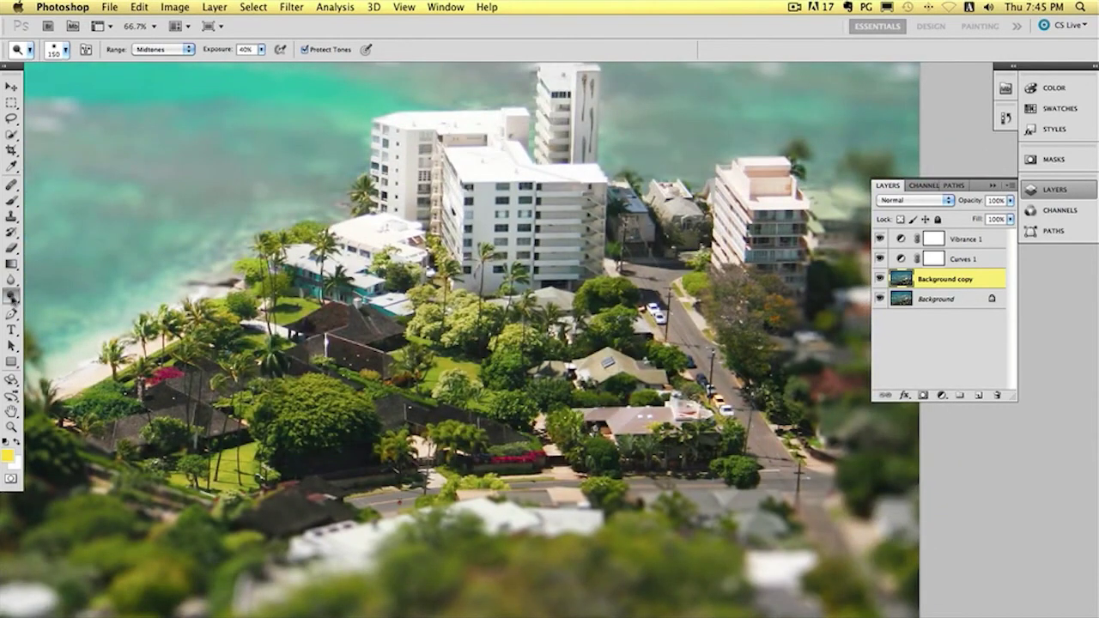
{"action": "left_click_drag", "start_coordinate": [12, 298], "coordinate": [41, 295]}
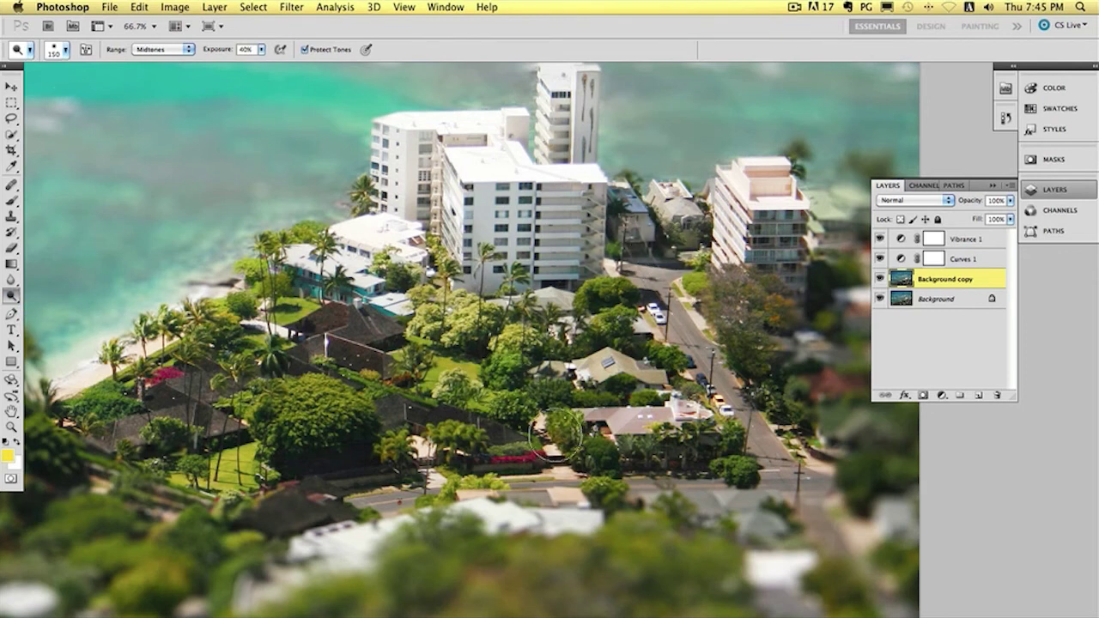
{"action": "left_click_drag", "start_coordinate": [369, 438], "coordinate": [440, 392]}
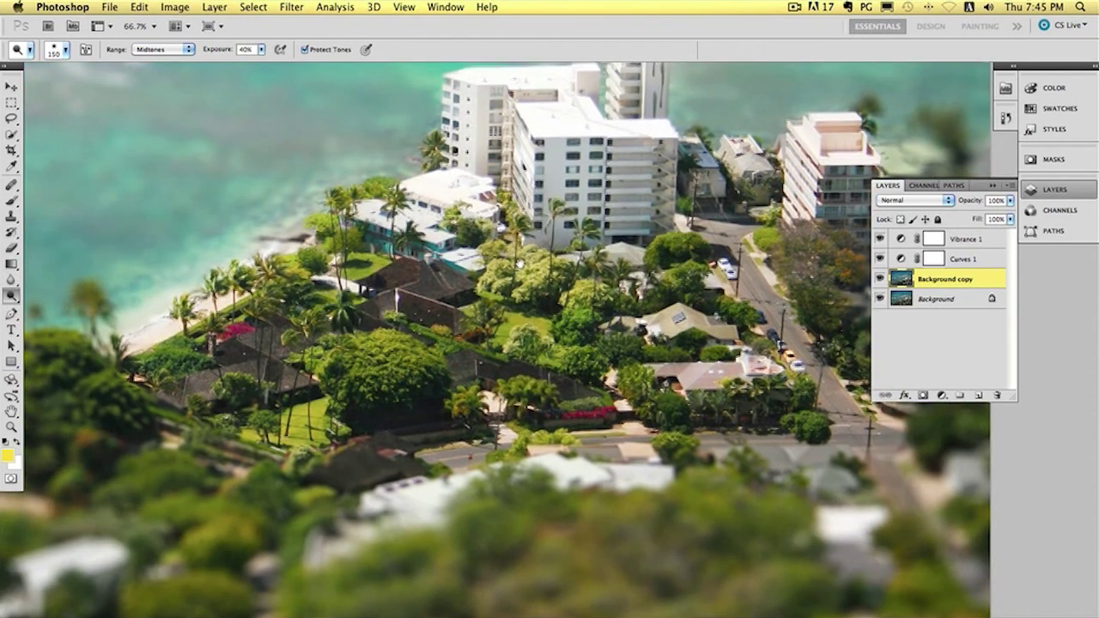
{"action": "scroll", "coordinate": [429, 183], "scroll_direction": "up", "scroll_amount": 4}
{"action": "scroll", "coordinate": [429, 184], "scroll_direction": "right", "scroll_amount": 2}
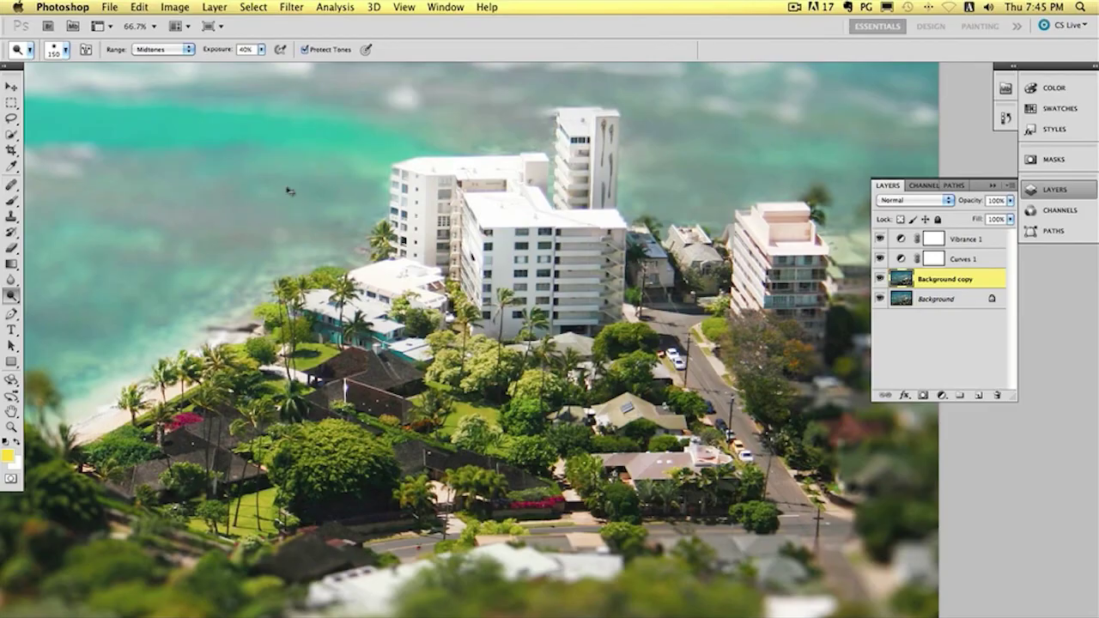
{"action": "key", "text": "super+minus"}
{"action": "key", "text": "super+minus"}
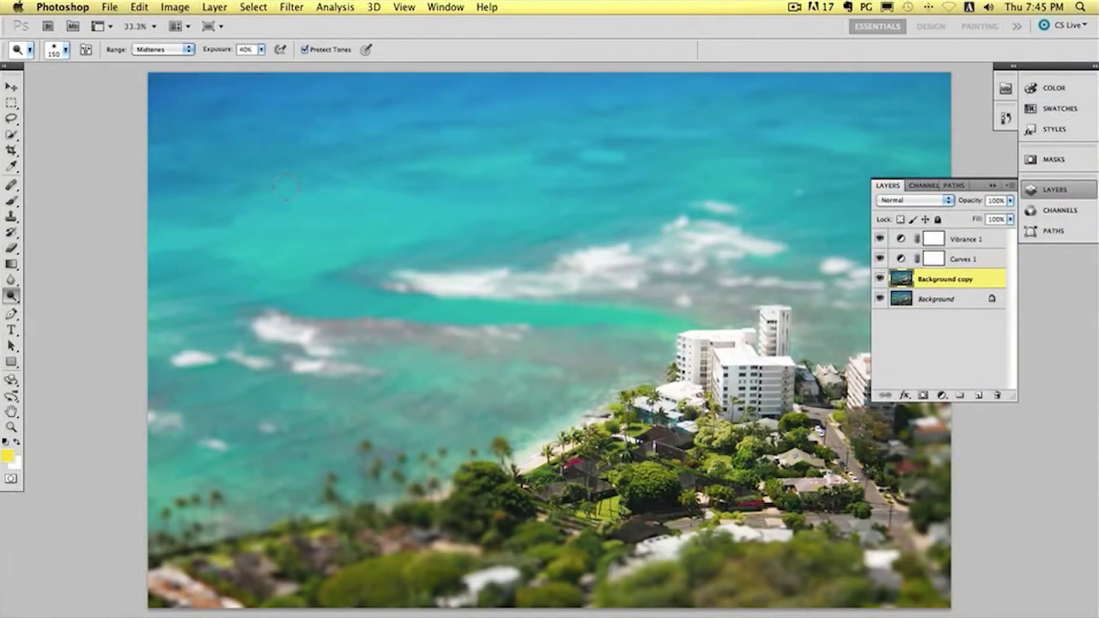
{"action": "scroll", "coordinate": [286, 187], "scroll_direction": "right", "scroll_amount": 5}
{"action": "scroll", "coordinate": [286, 187], "scroll_direction": "down", "scroll_amount": 3}
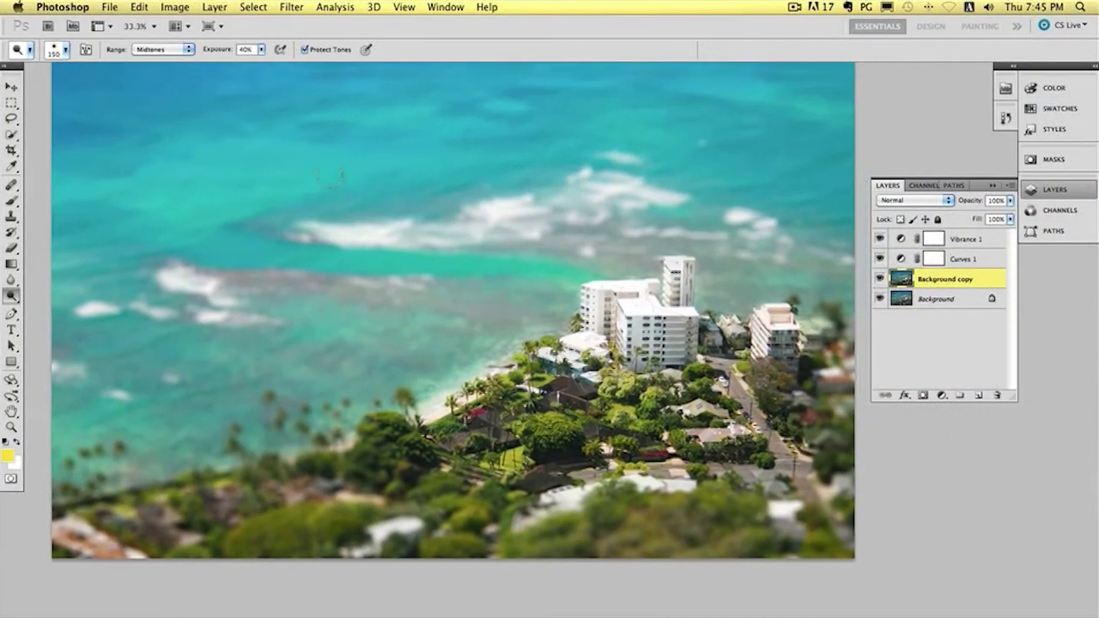
{"action": "scroll", "coordinate": [330, 174], "scroll_direction": "up", "scroll_amount": 1}
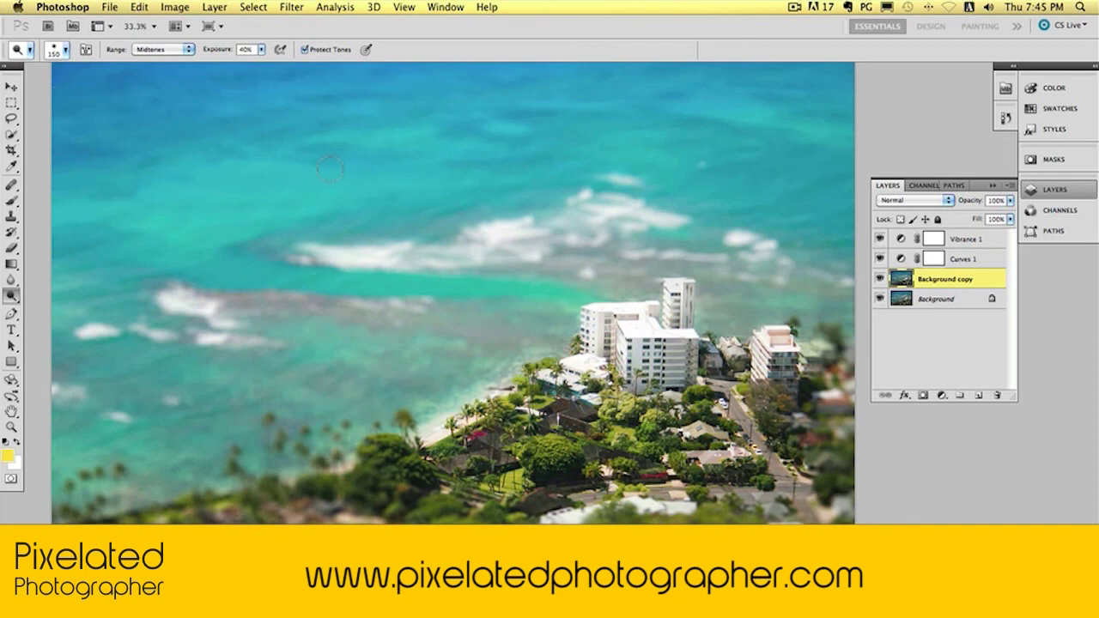
{"action": "scroll", "coordinate": [330, 169], "scroll_direction": "up", "scroll_amount": 2}
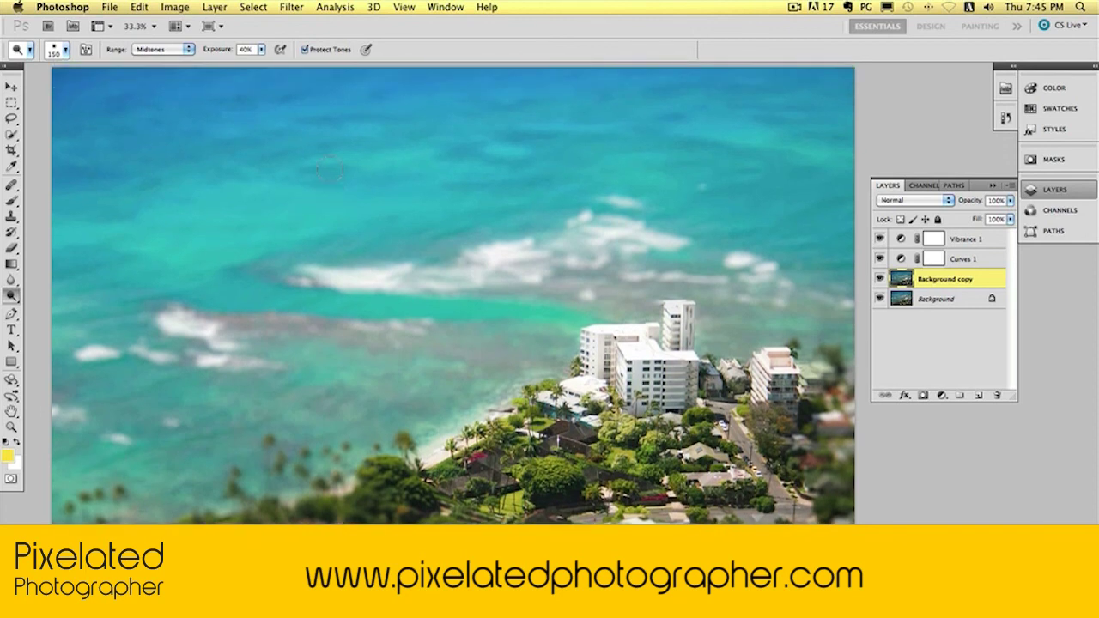
{"action": "scroll", "coordinate": [330, 169], "scroll_direction": "left", "scroll_amount": 2}
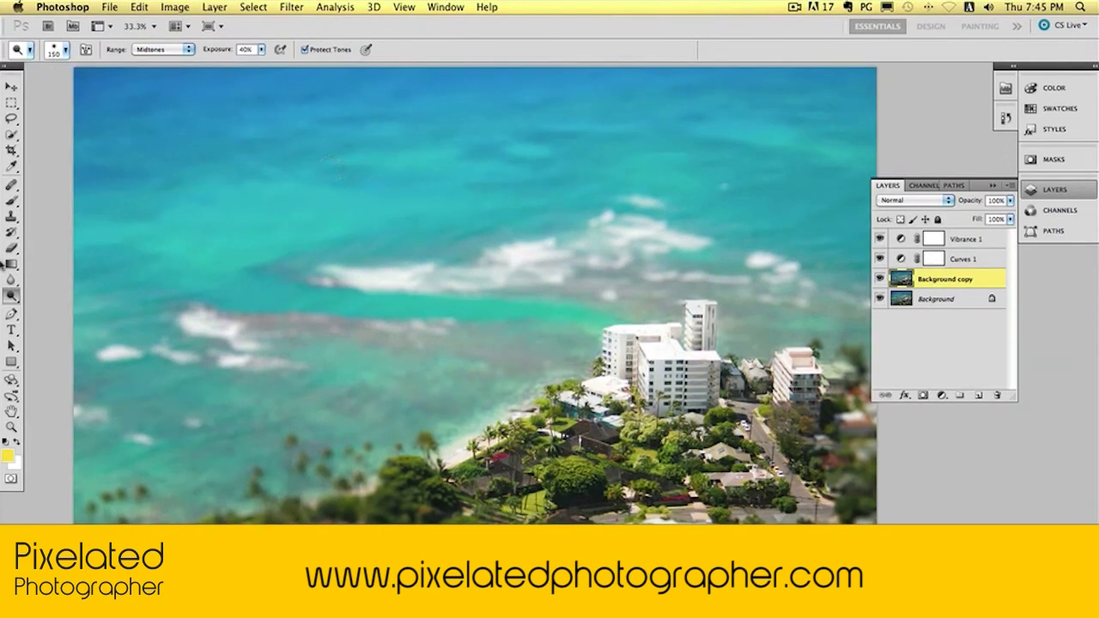